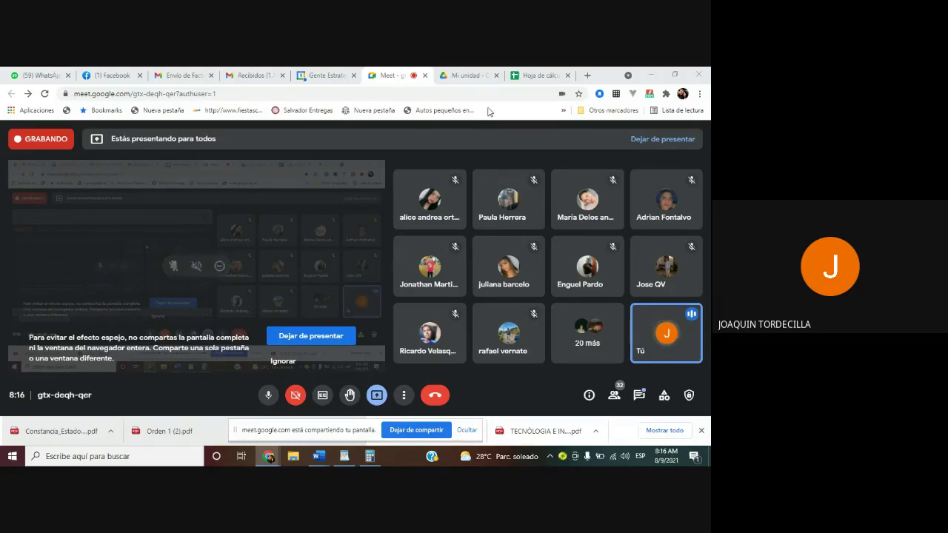
Switch to the untitled Google Sheets spreadsheet and add a second, blank sheet
left_click(539, 75)
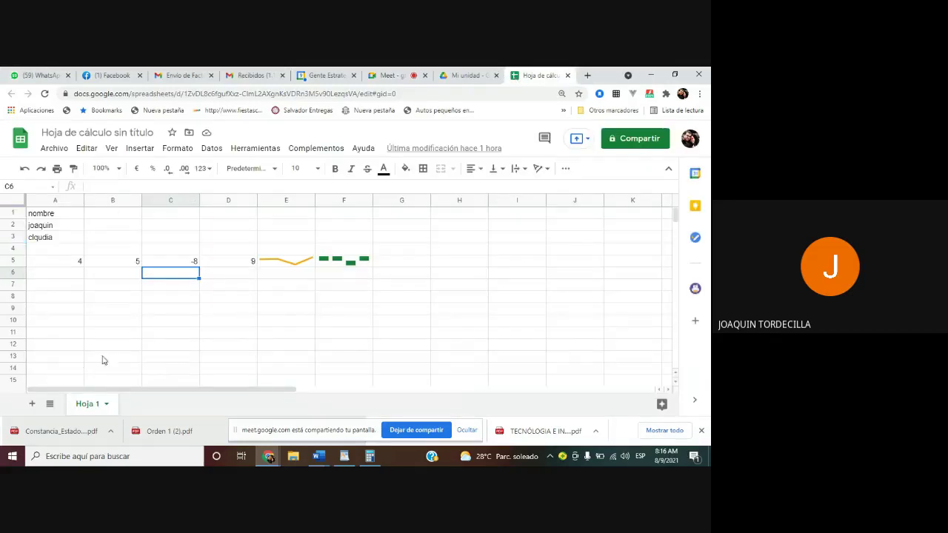
left_click(31, 404)
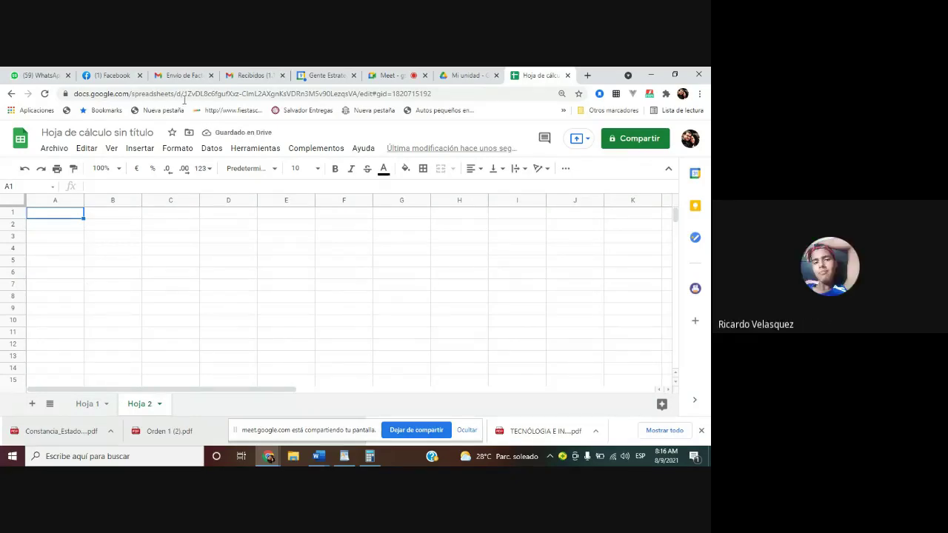
Switch to the Google Meet call and admit the participant waiting to join
left_click(380, 77)
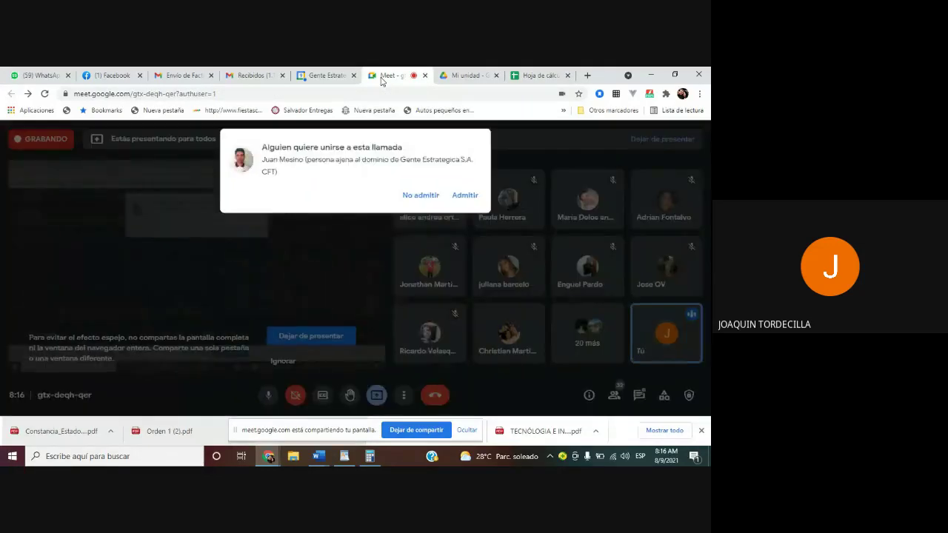
left_click(454, 201)
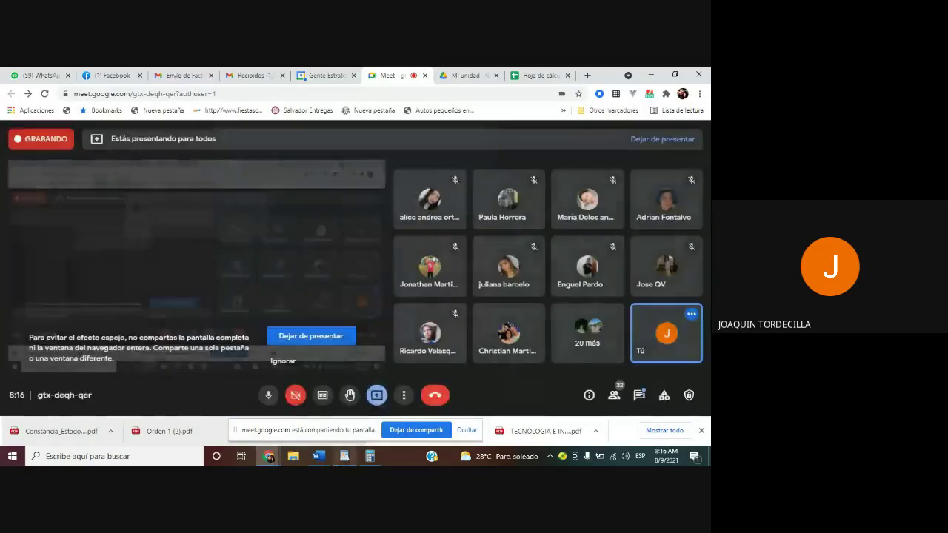
mouse_move(344, 455)
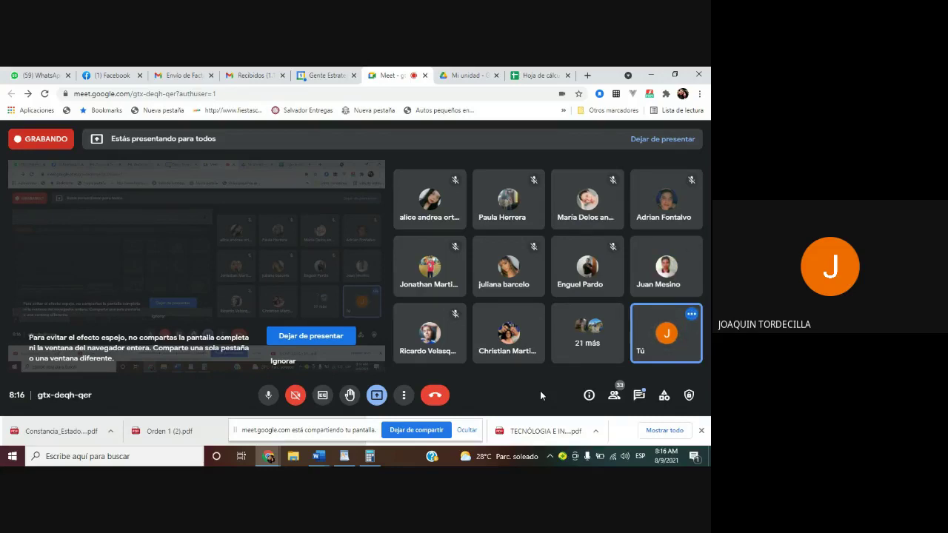
Return to the Google Sheets spreadsheet and widen columns A through D on Hoja 2
left_click(531, 79)
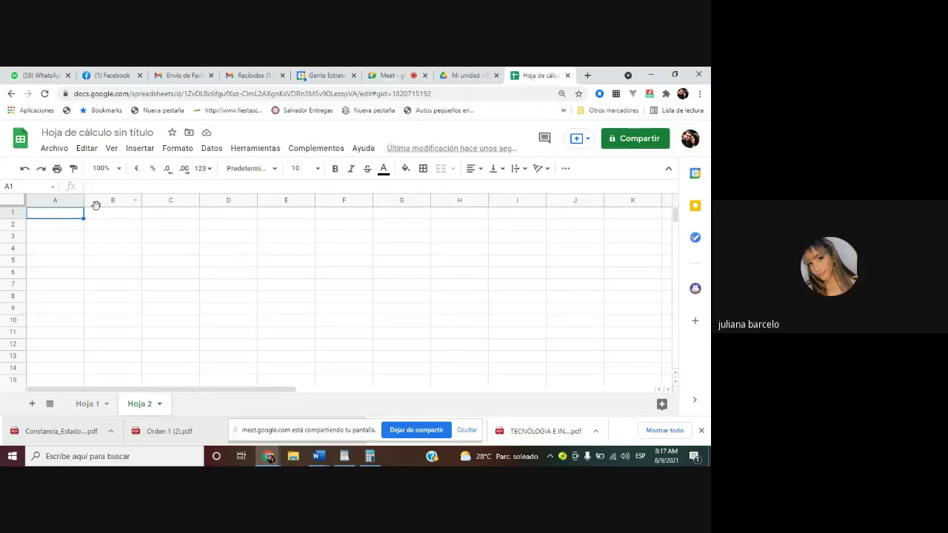
left_click_drag(84, 202, 189, 201)
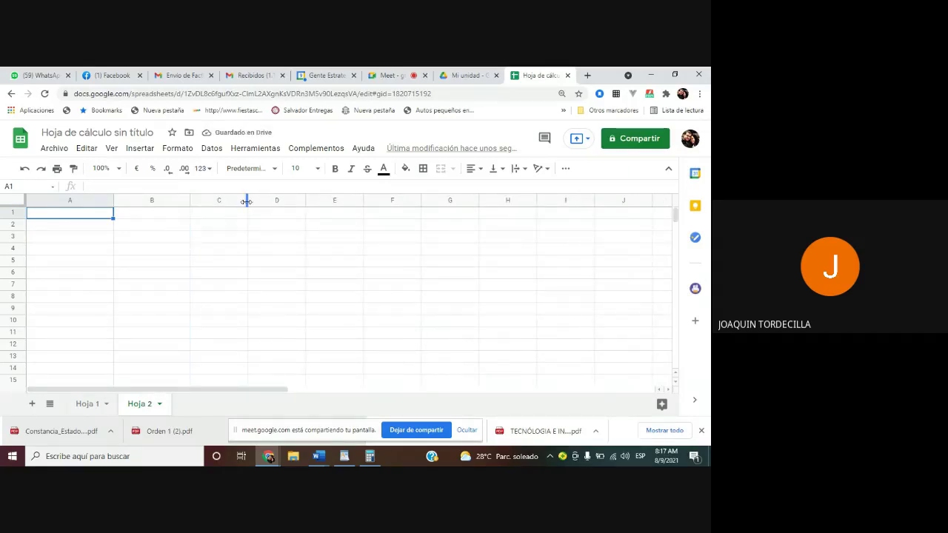
left_click_drag(247, 202, 258, 201)
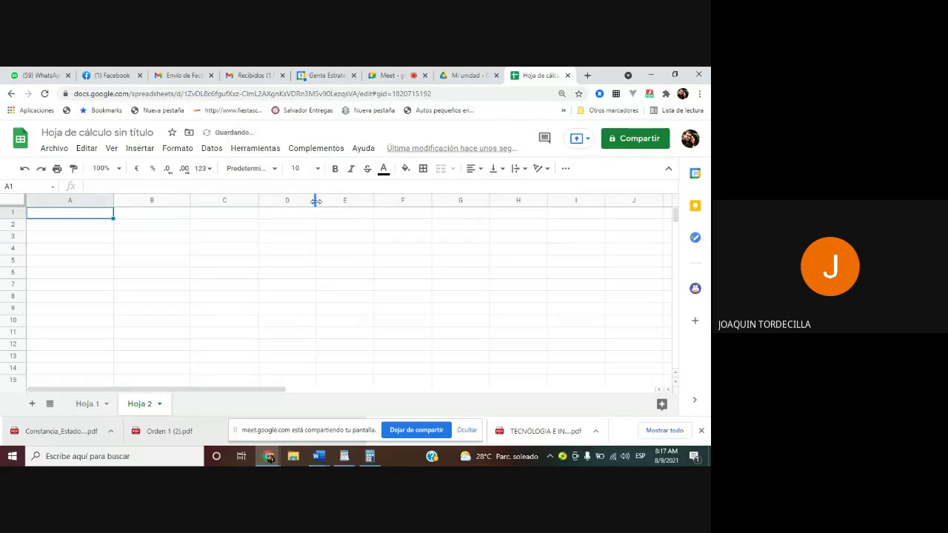
left_click_drag(316, 201, 326, 202)
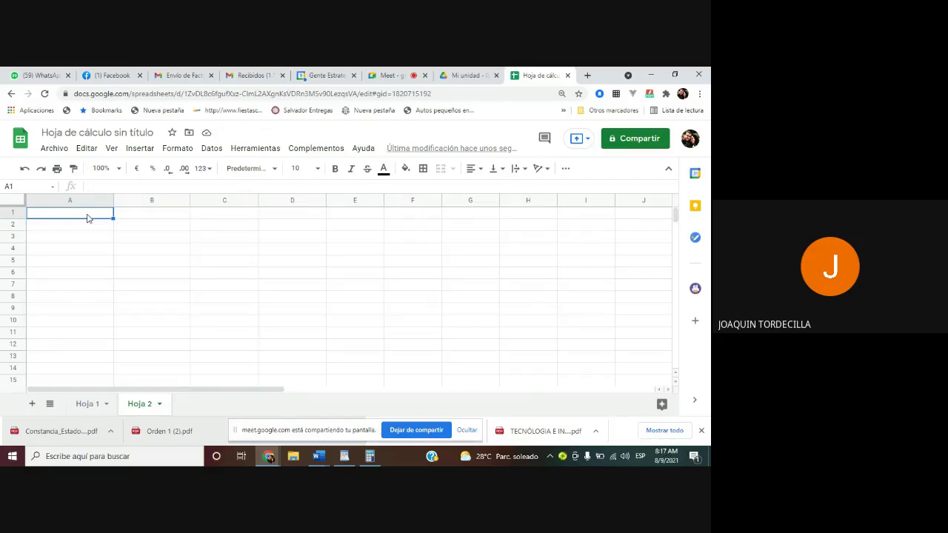
type("PAIS")
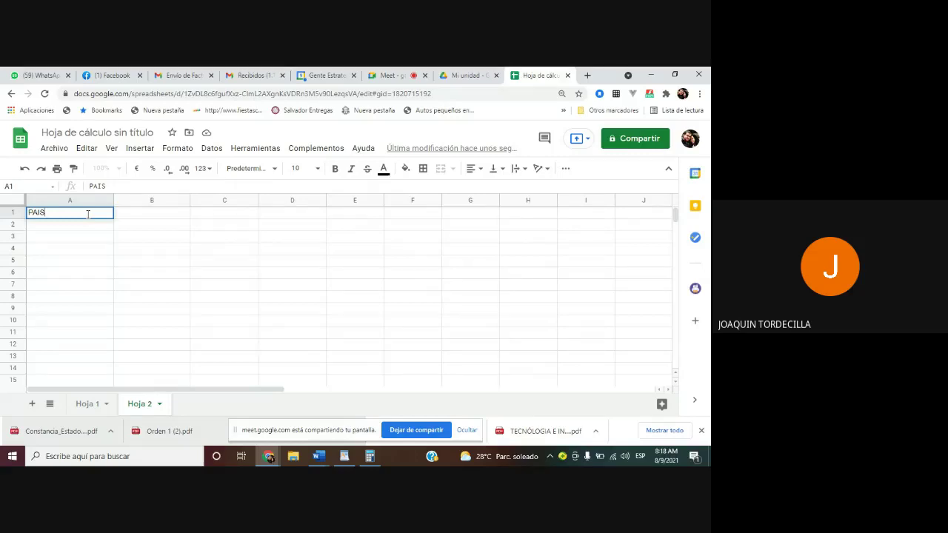
key("Tab")
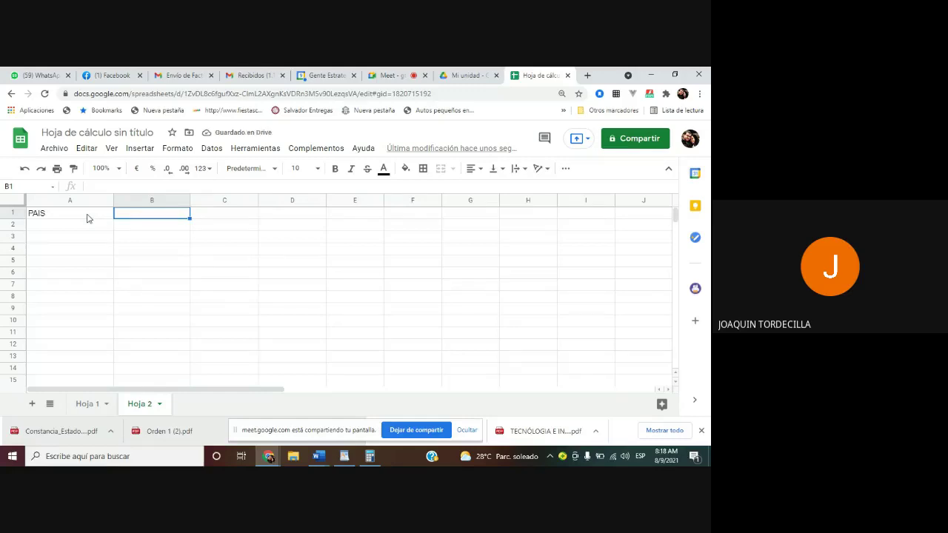
type("OLIMPIADA")
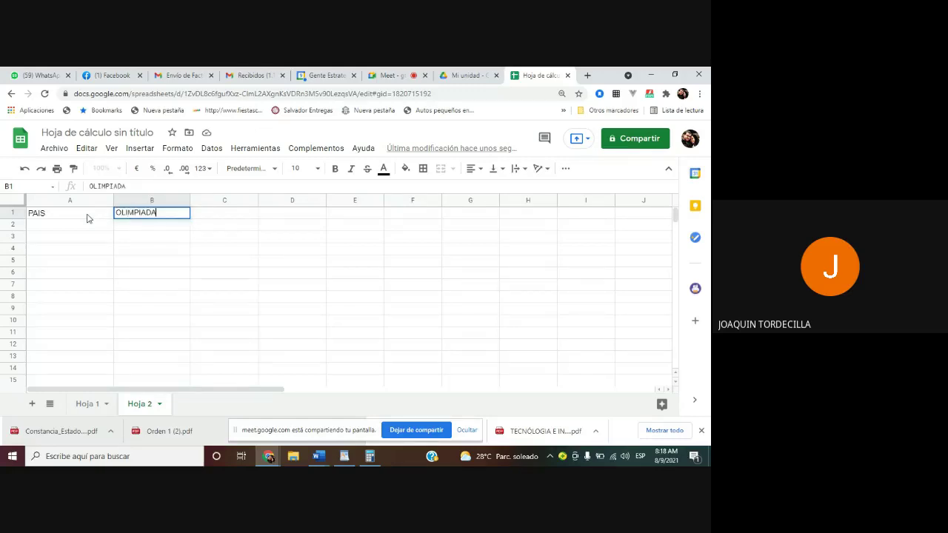
key("Tab")
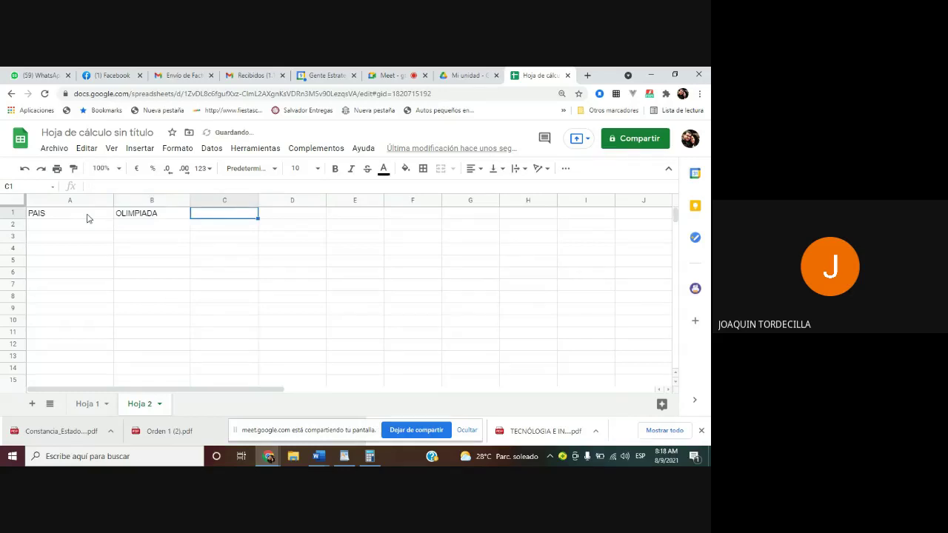
type("0")
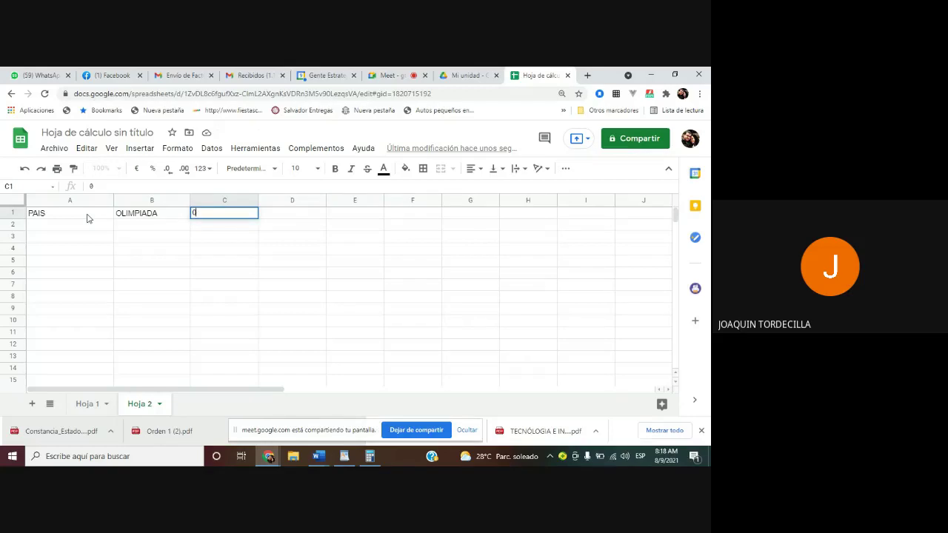
key("BackSpace")
type("ORO")
key("Tab")
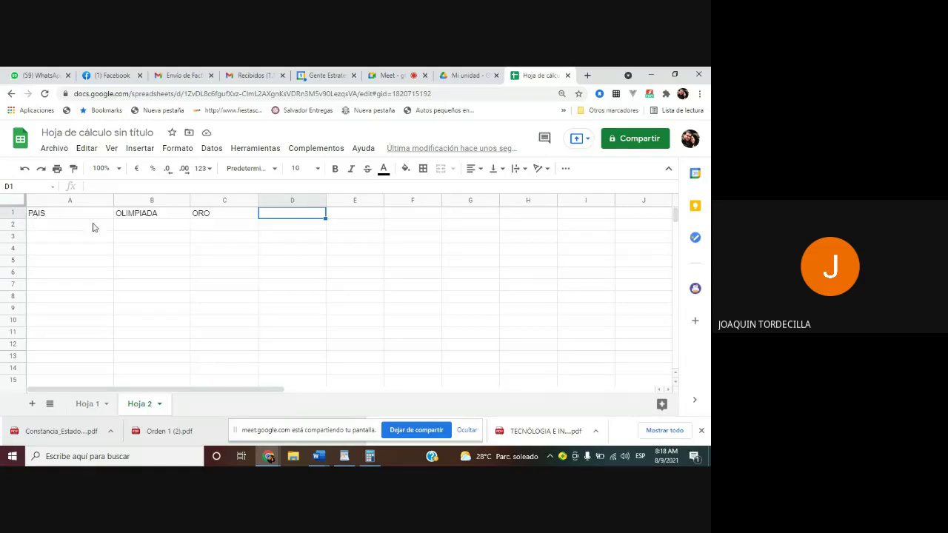
left_click_drag(55, 214, 229, 219)
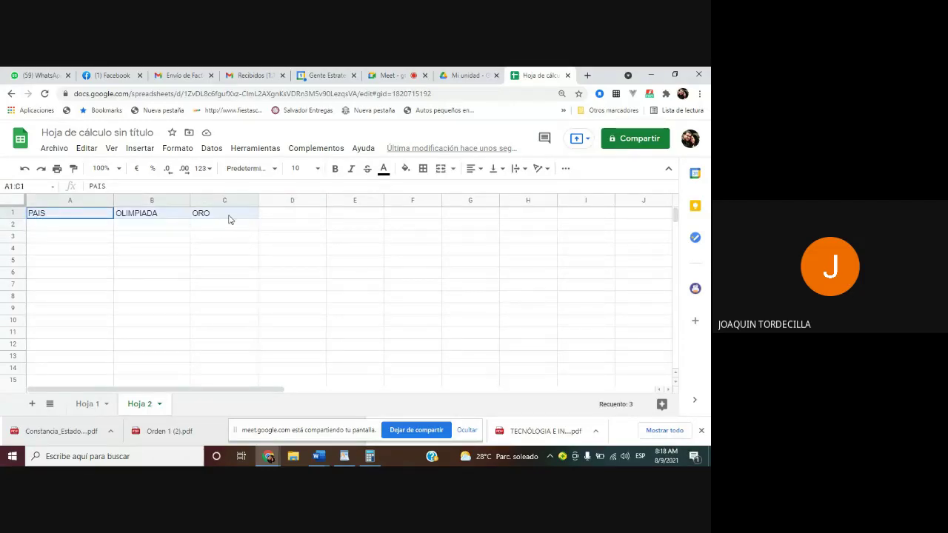
key("Delete")
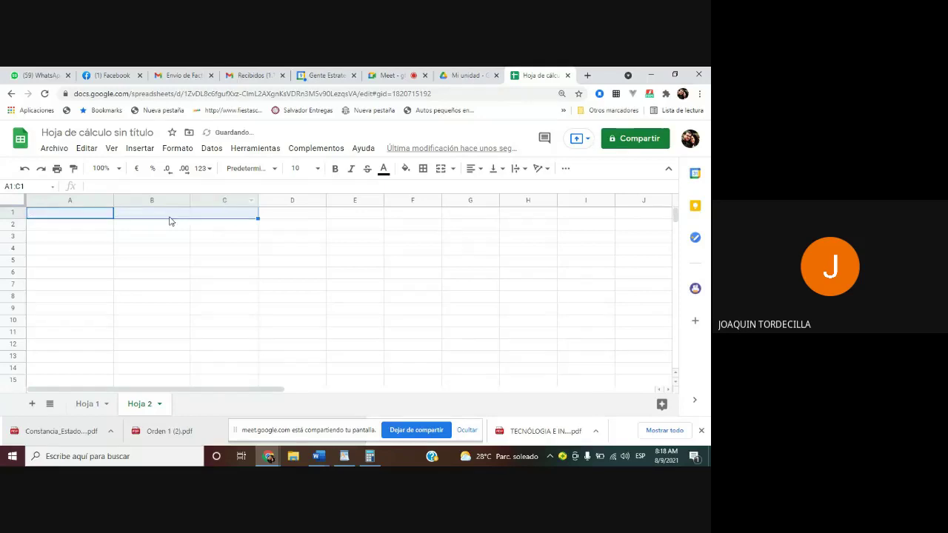
Widen column A slightly on the empty Hoja 2 sheet
left_click(78, 220)
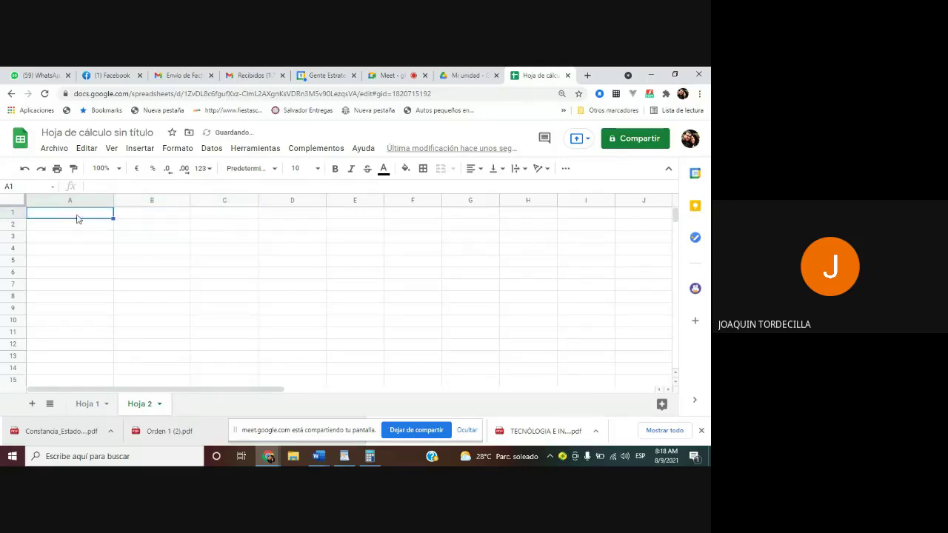
left_click(129, 215)
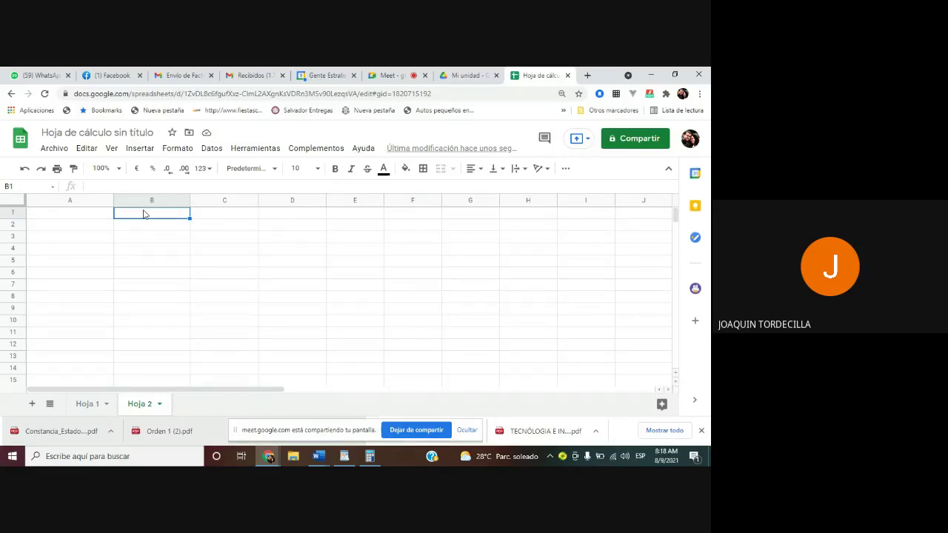
left_click(89, 228)
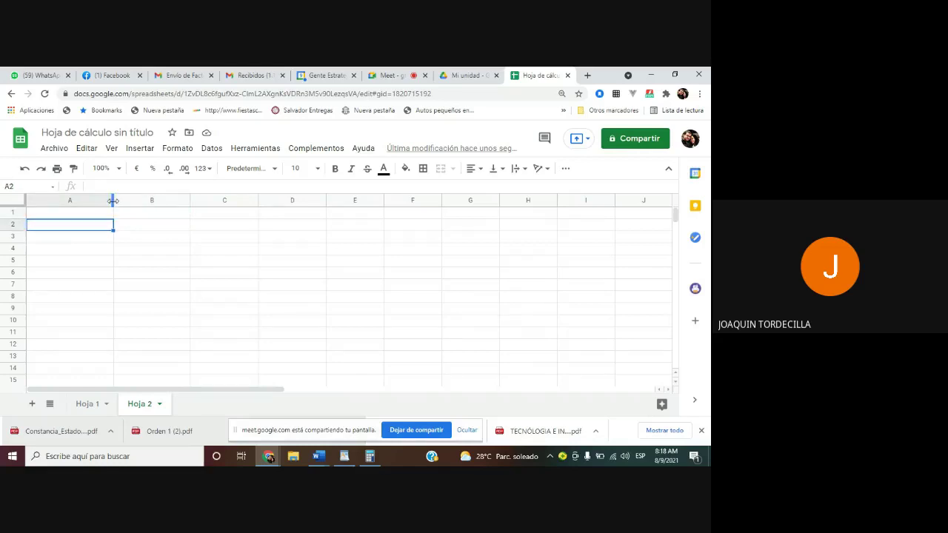
left_click_drag(114, 200, 116, 201)
Enter the headers OLIMPICA, ORO, PLATA and BRONCE in cells B1 to E1, leaving A1 empty
left_click(94, 215)
left_click(146, 218)
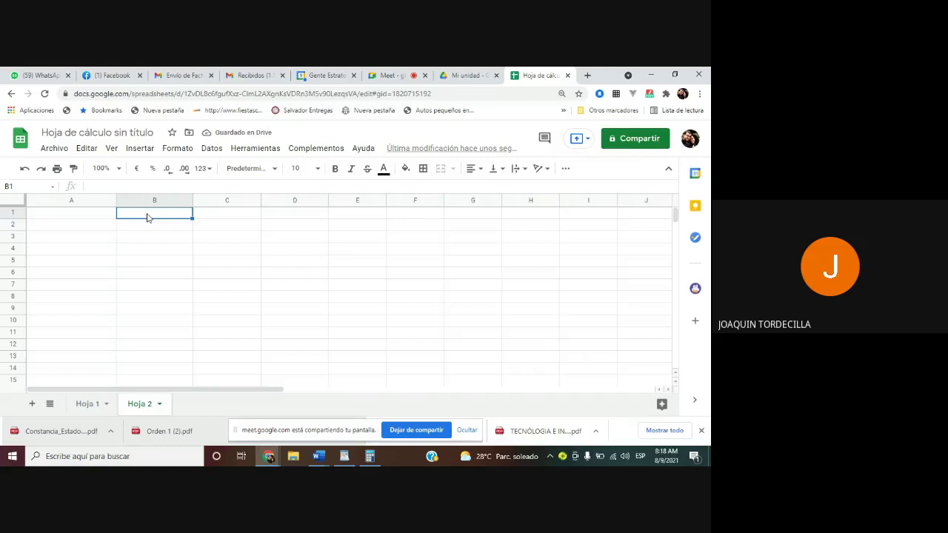
type("OLIMPICA")
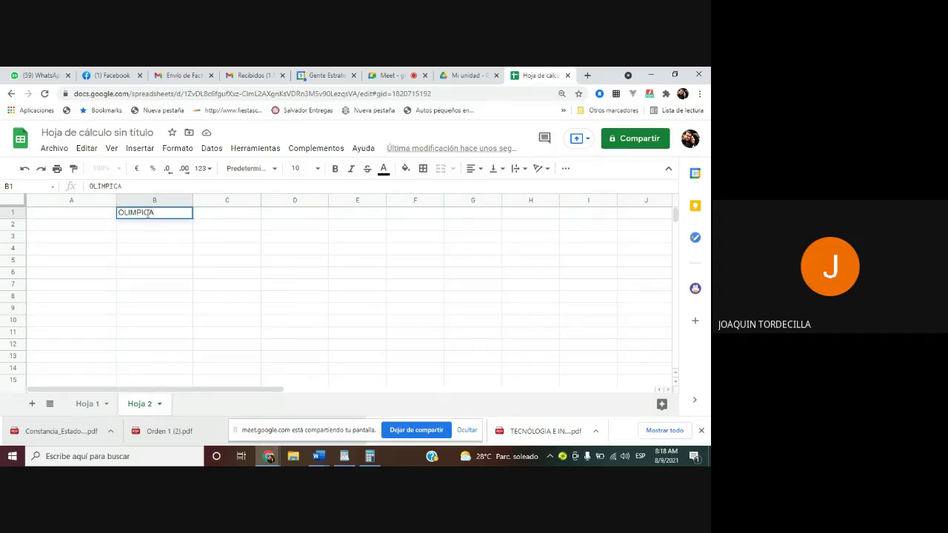
key("Tab")
type("ORO")
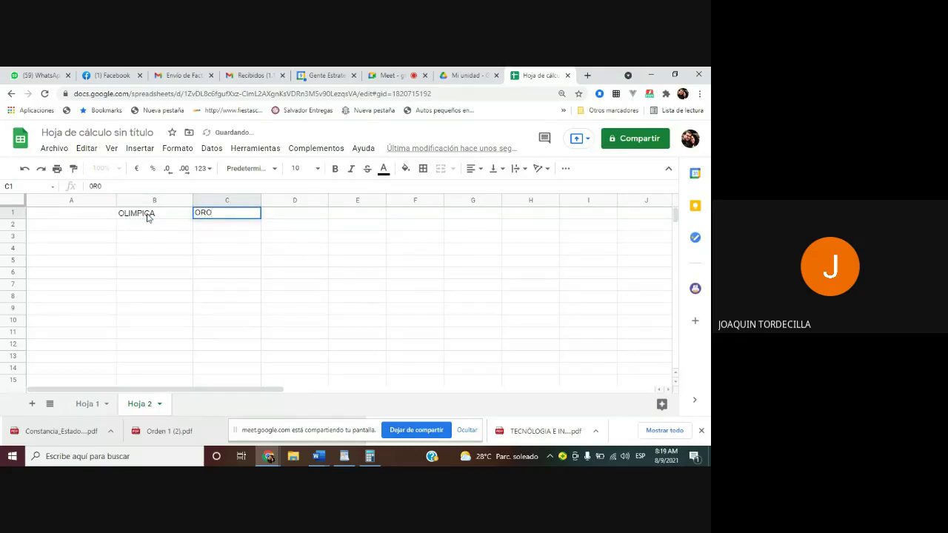
key("Tab")
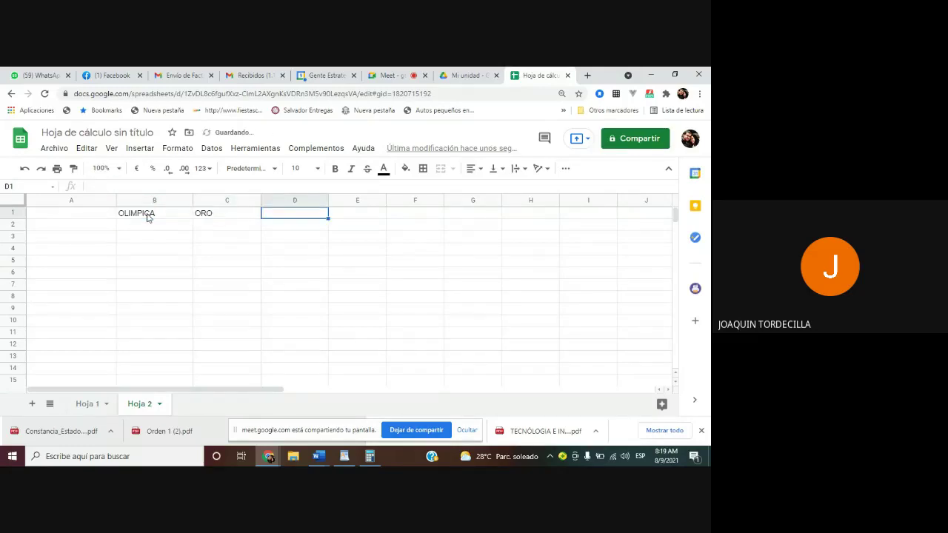
type("PLATA")
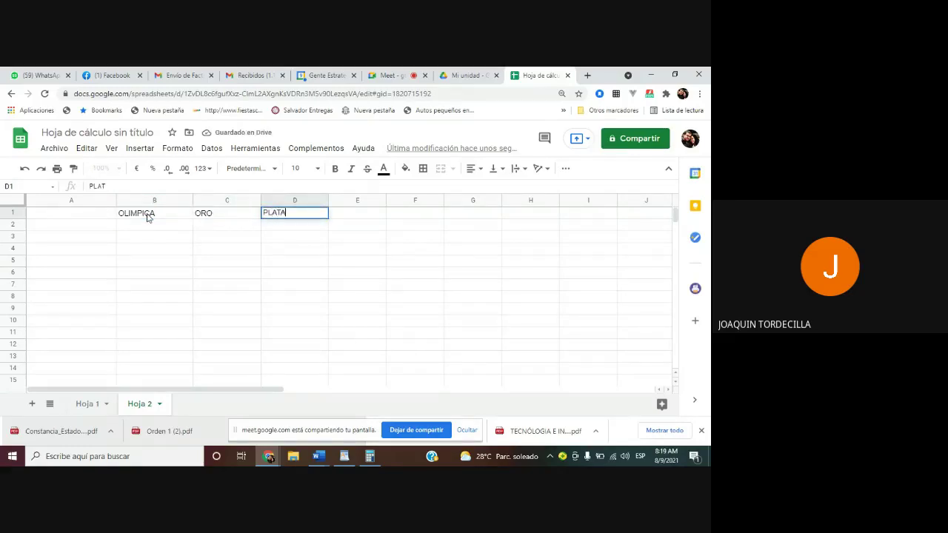
key("Tab")
type("BRONCE")
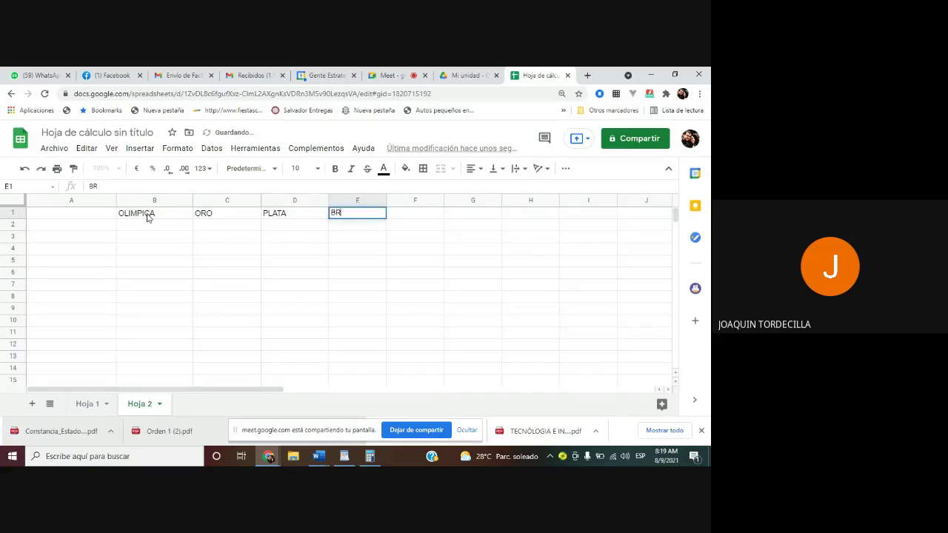
left_click(89, 219)
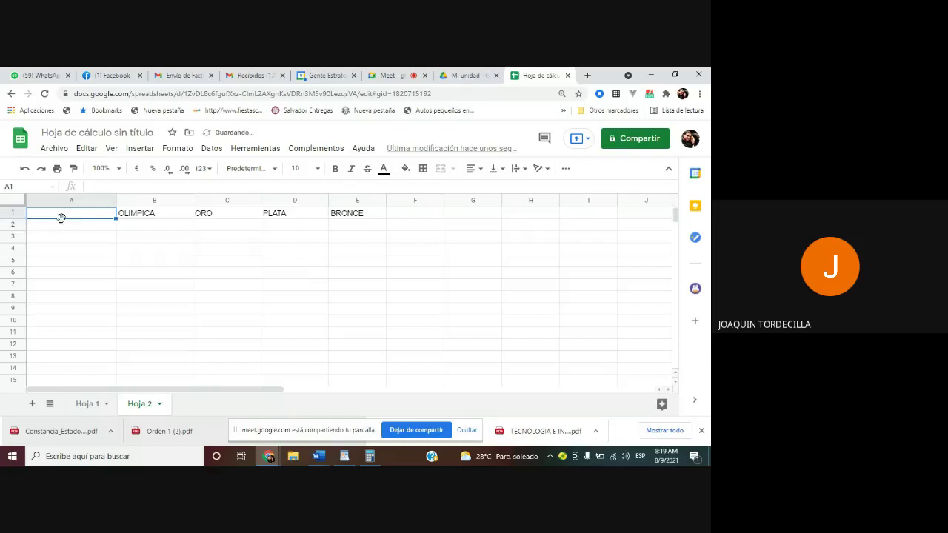
Enter ESTADOS UNIDOS in cell A2 as the first country row label
left_click(72, 234)
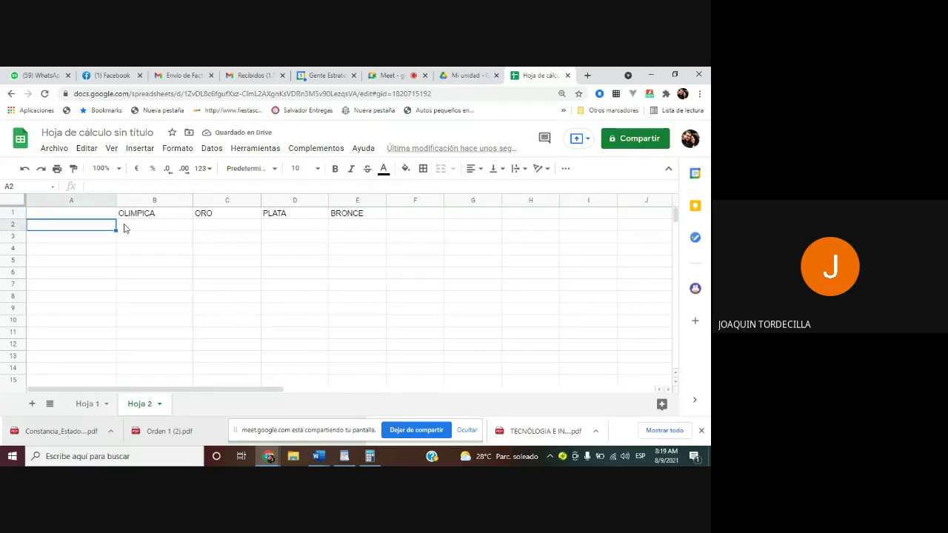
type("ESTADOS")
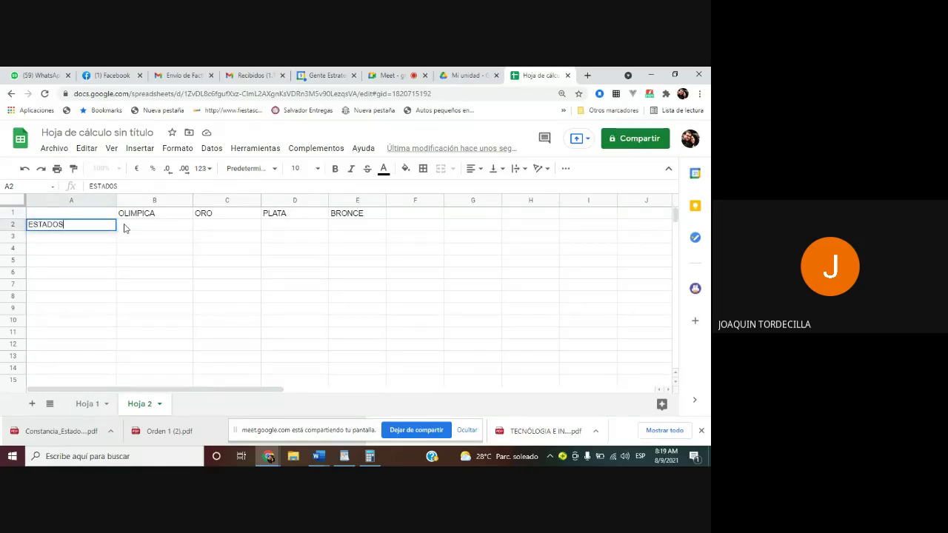
type(" UNIDOS")
left_click(107, 238)
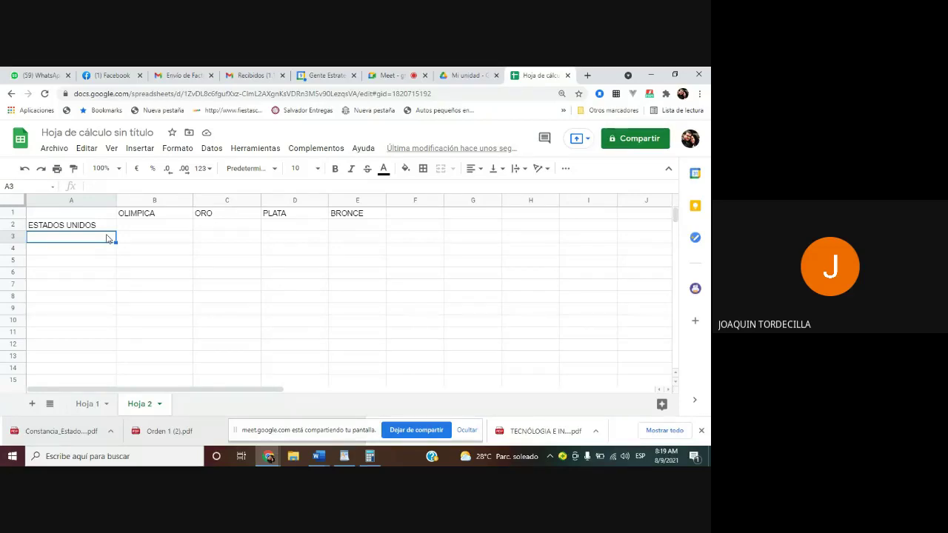
key("Up")
Switch to the Google Meet call and admit the new participant asking to join
left_click(372, 77)
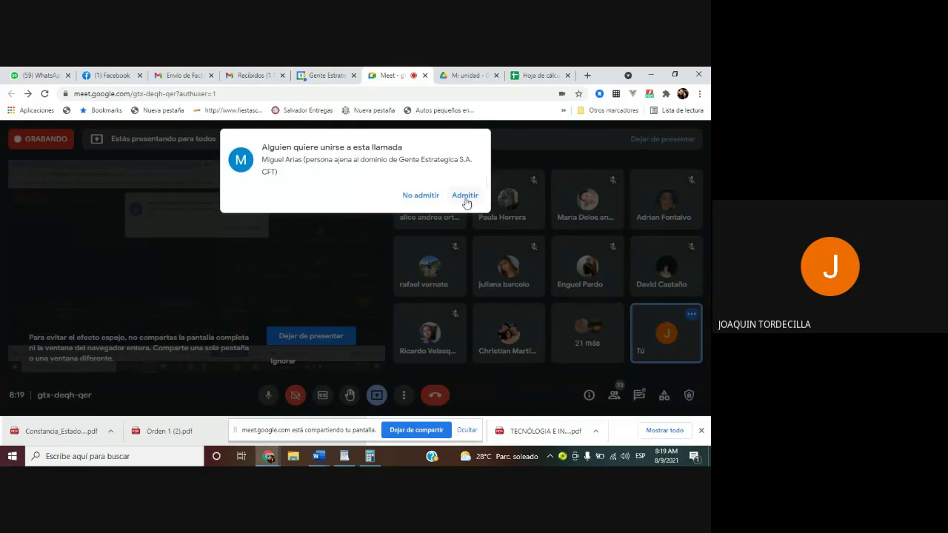
left_click(464, 194)
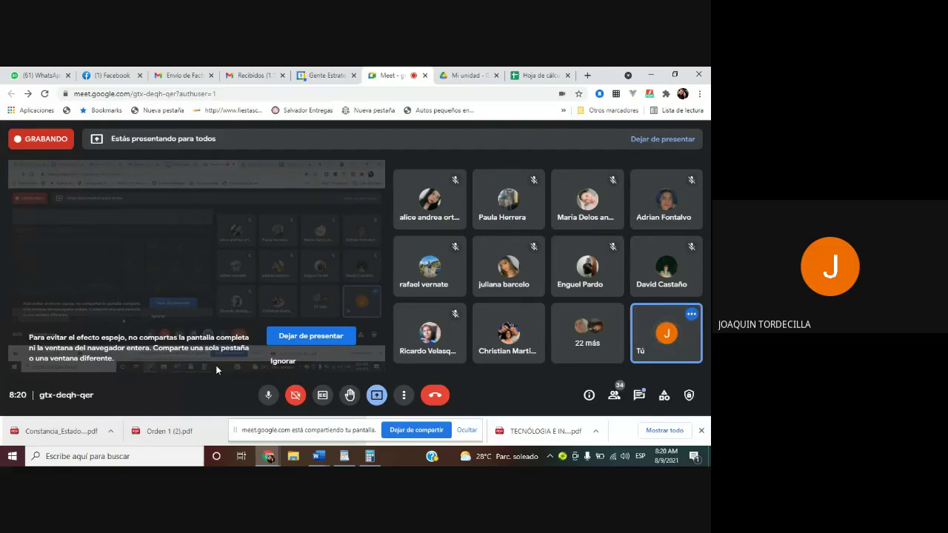
Return to the Google Sheets spreadsheet and enter CHINA, RUSIA, JAPON and the letter B in cells A3 to A6
left_click(540, 75)
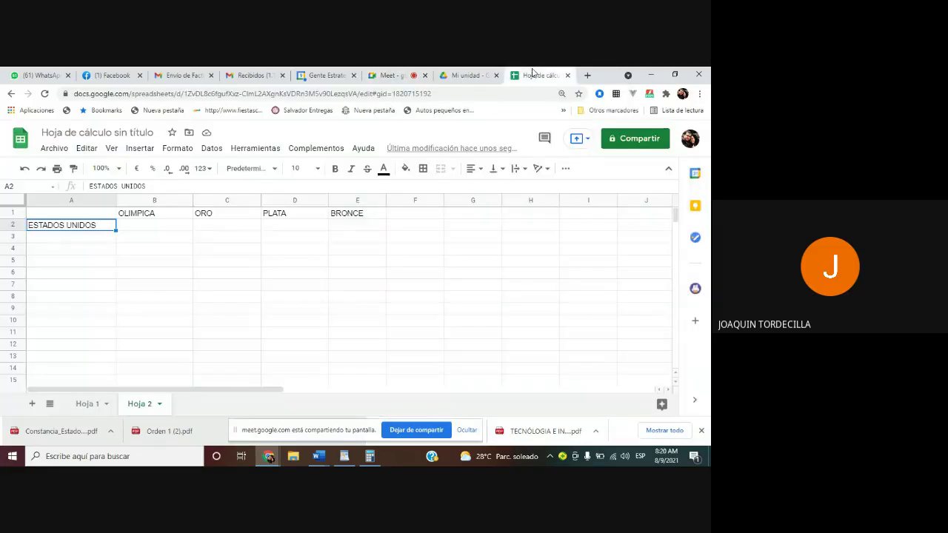
left_click(70, 241)
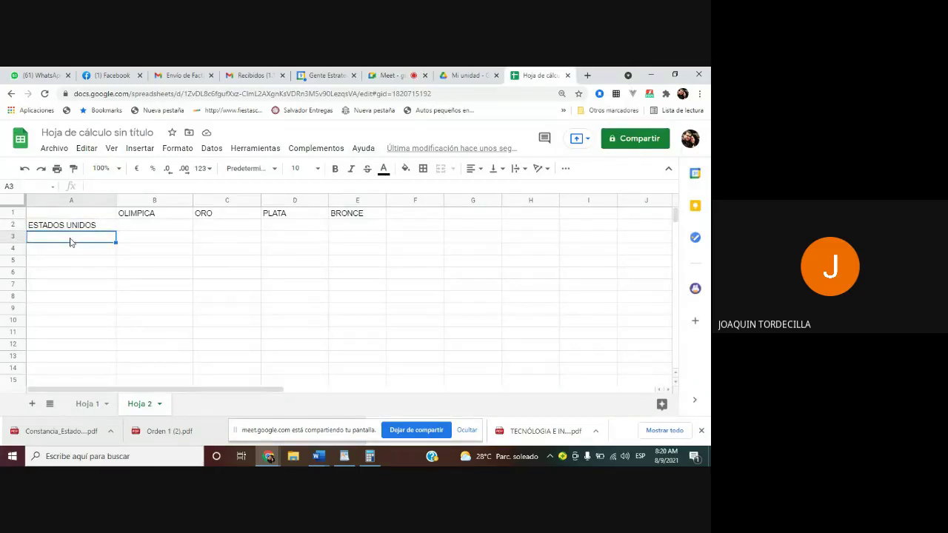
type("CHIN")
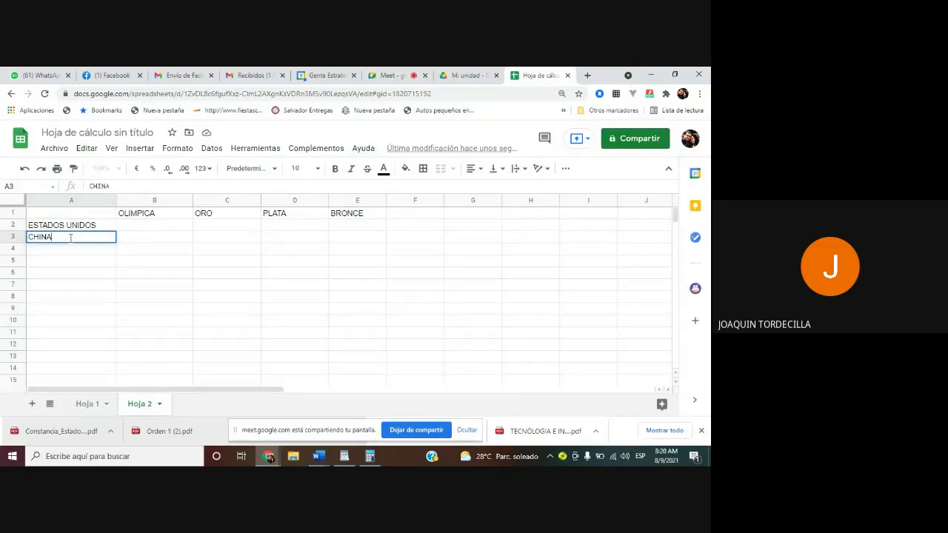
type("A")
key("Return")
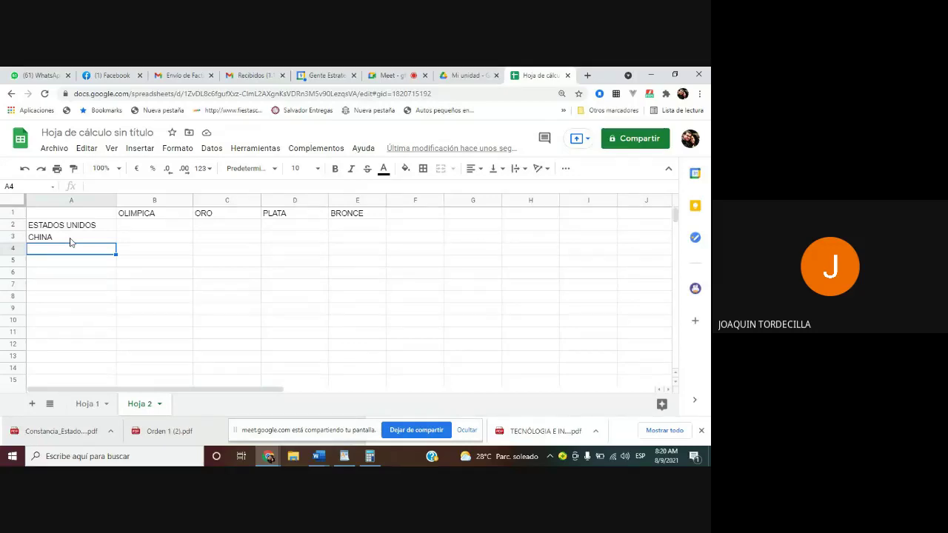
type("RUSIA")
key("Return")
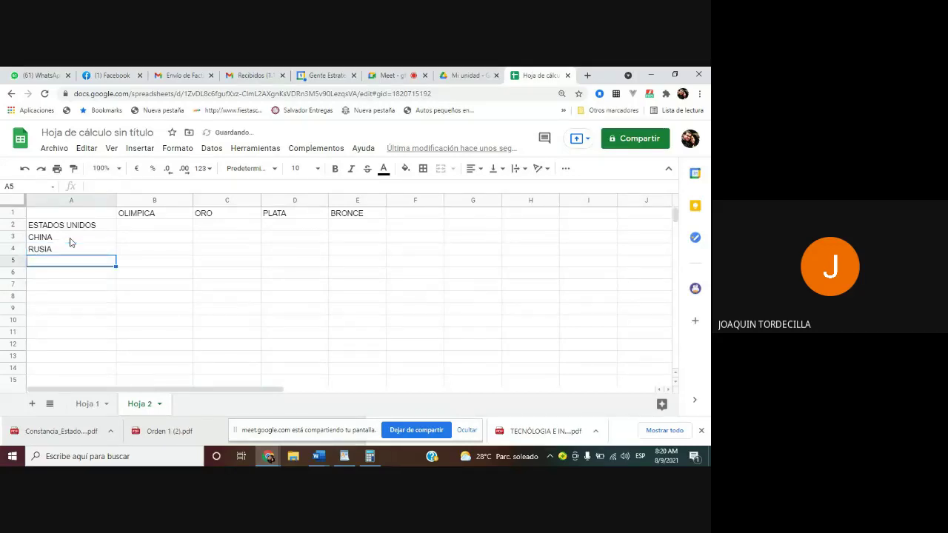
type("JAPON")
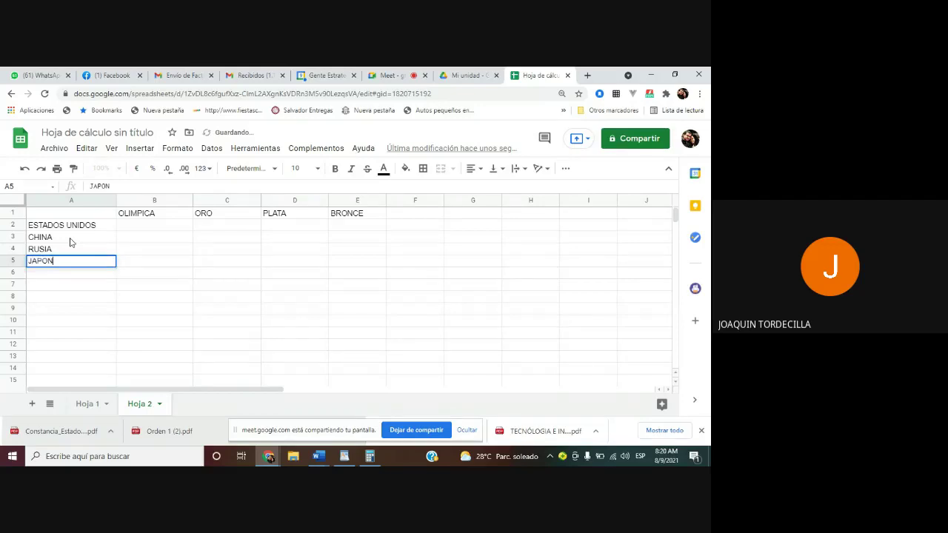
key("Return")
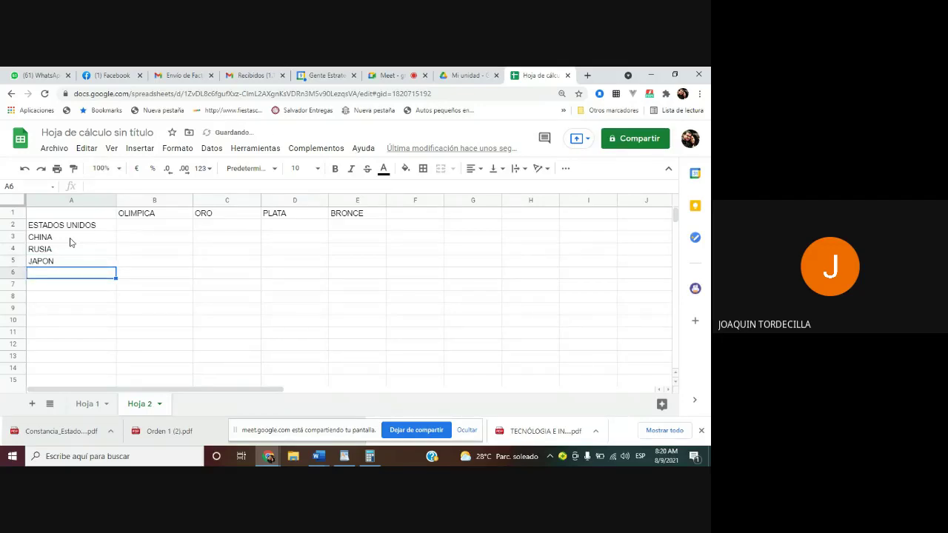
type("B")
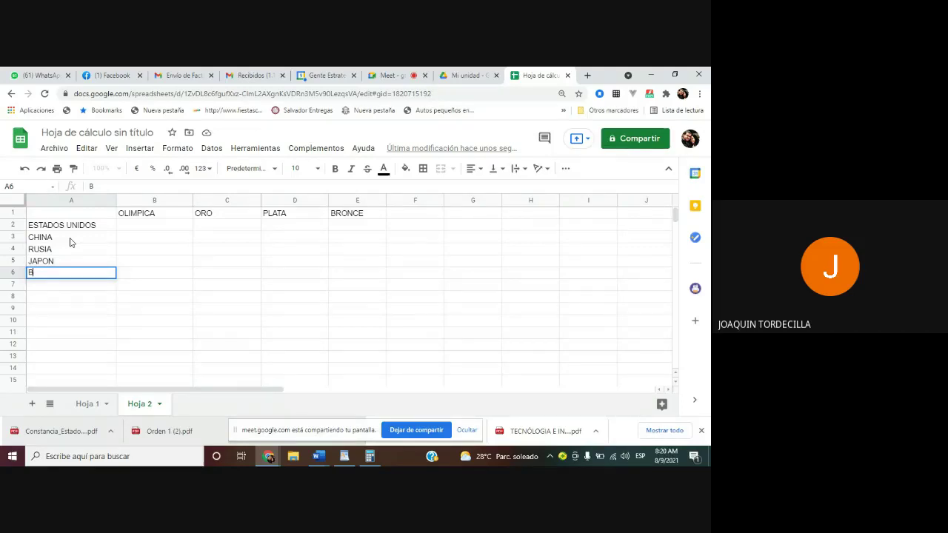
Delete the OLIMPICA column so the medal headers begin in column B
left_click(139, 214)
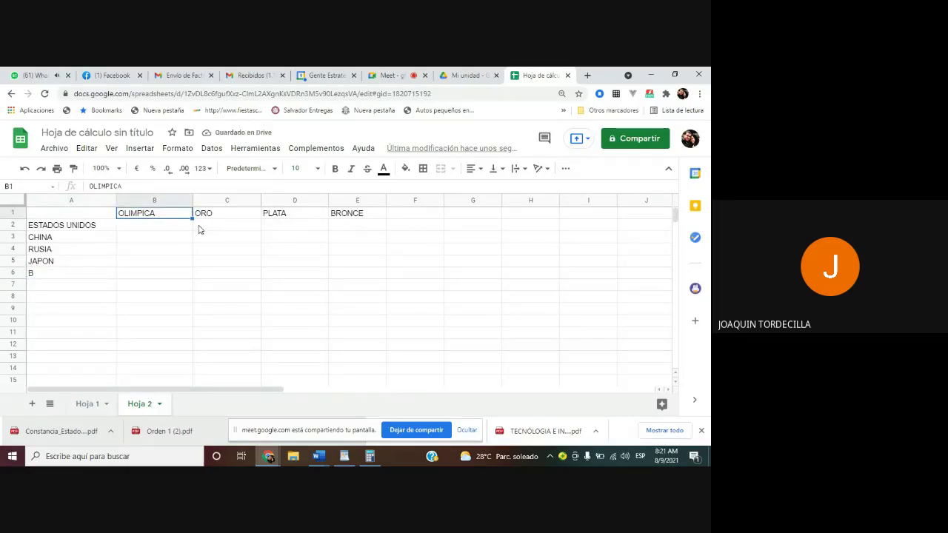
right_click(156, 205)
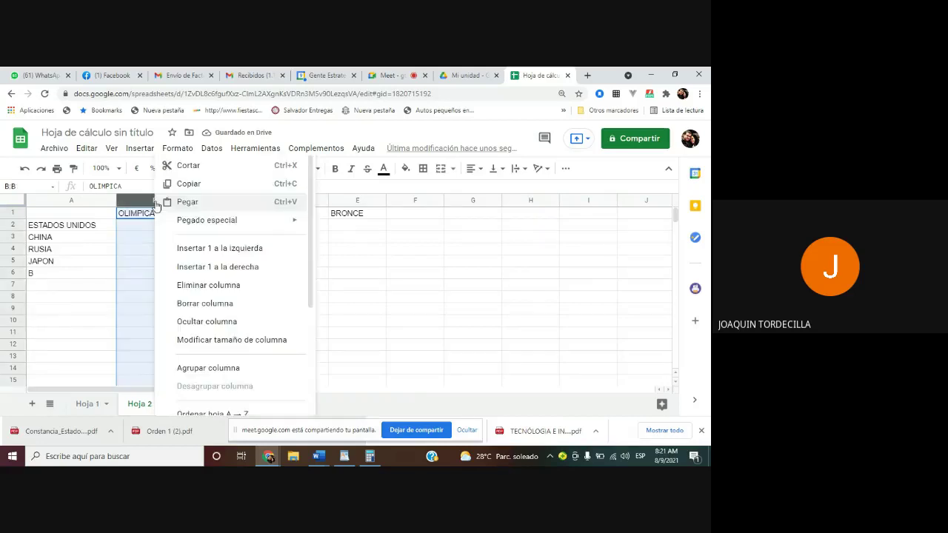
left_click(205, 288)
left_click(140, 226)
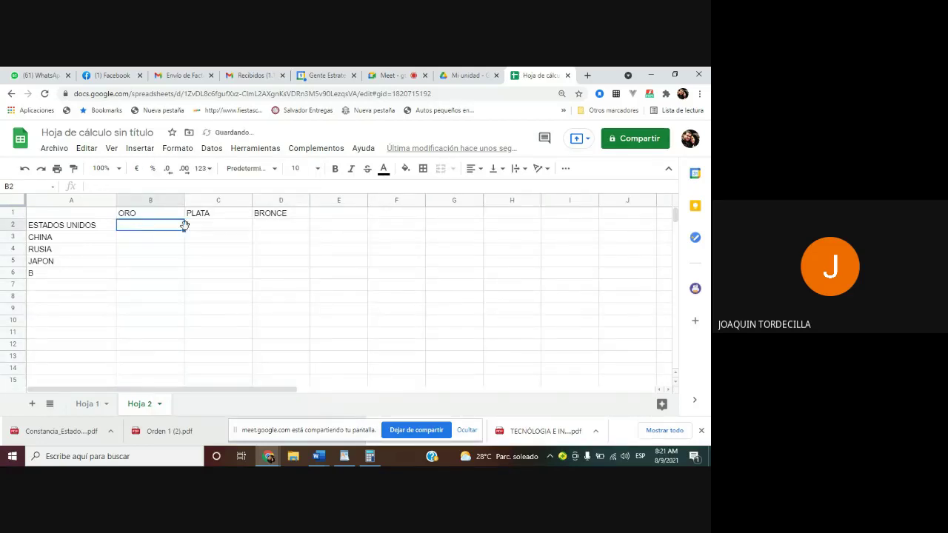
Complete the country label in cell A6 as BRAZIL and enter CANADA in cell A7
left_click(58, 275)
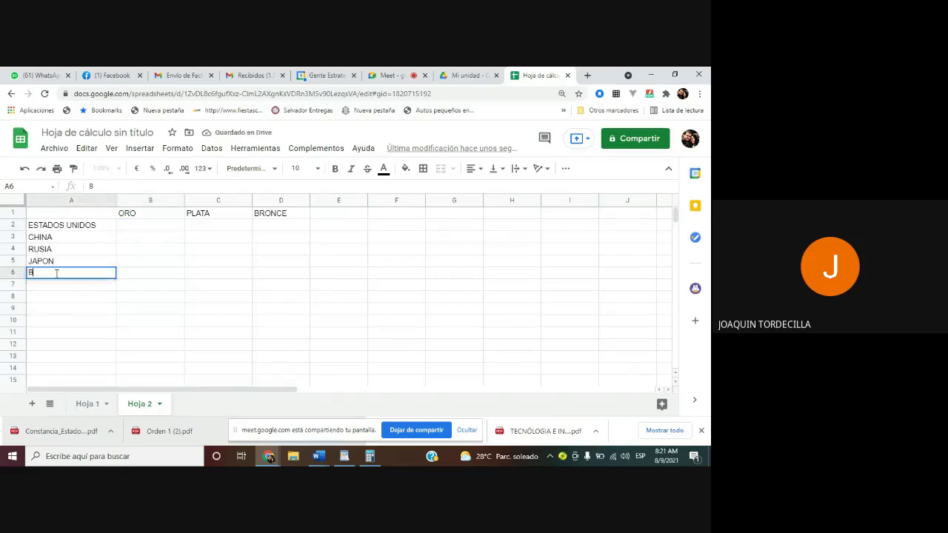
type("BRAZIL")
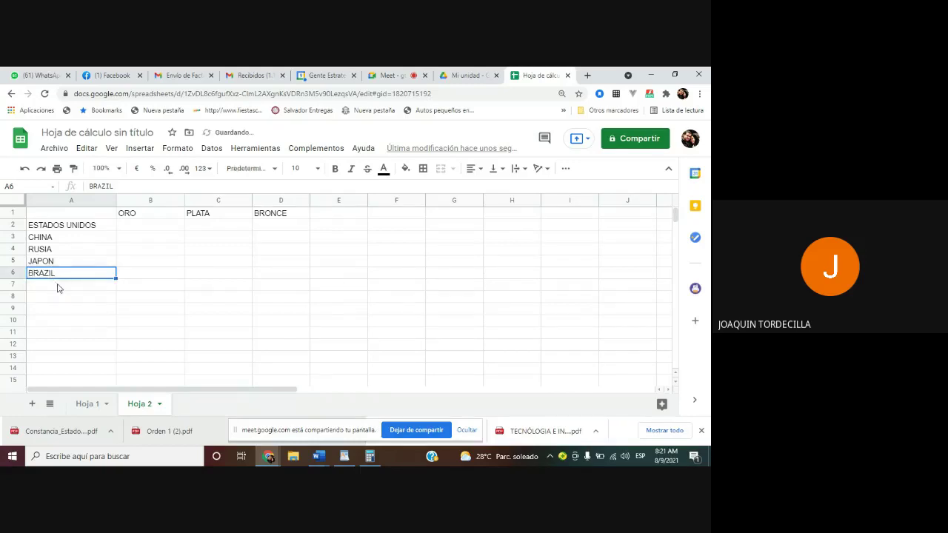
left_click(58, 288)
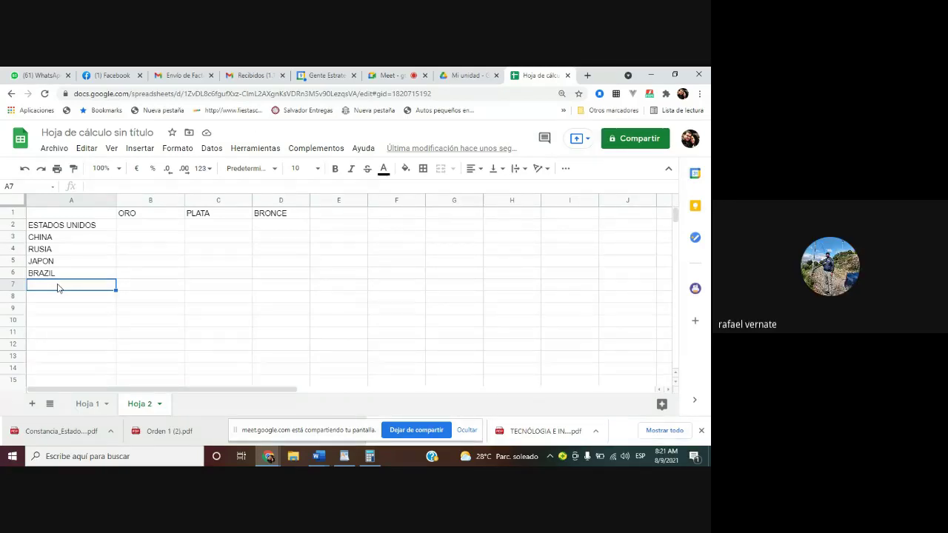
type("CANADA")
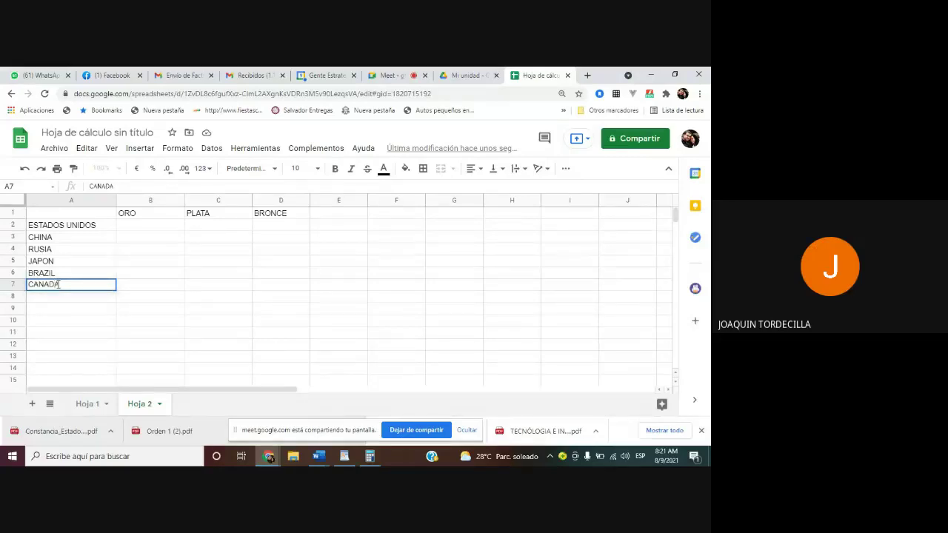
left_click(55, 299)
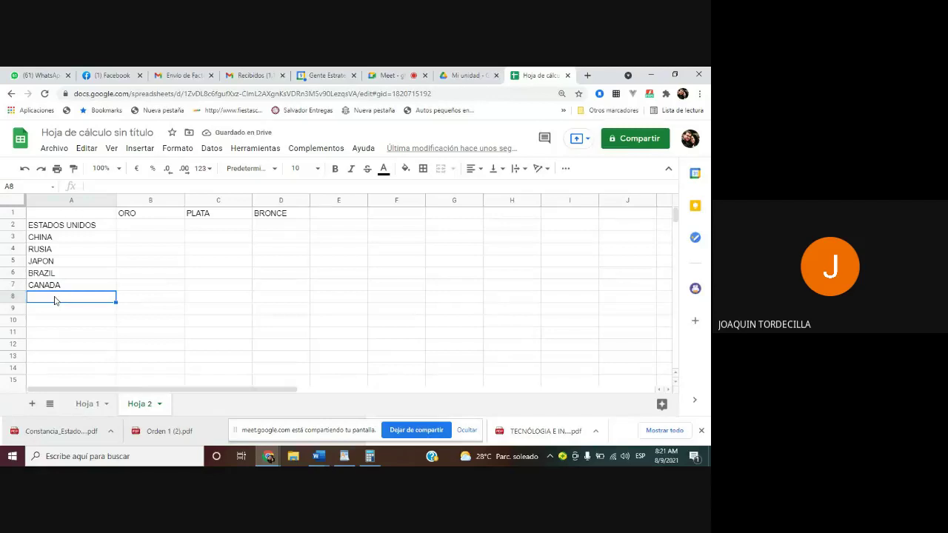
Reuse the Gmail invoice tab to search Google for "medallas de los juegos olímpicos 2020" and view the medal ranking by country
left_click(199, 78)
left_click(198, 94)
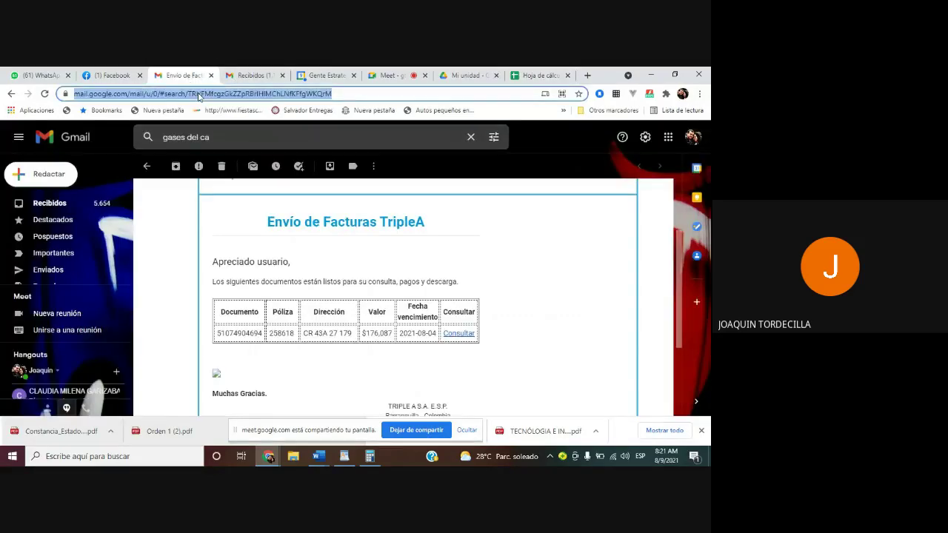
type("OL")
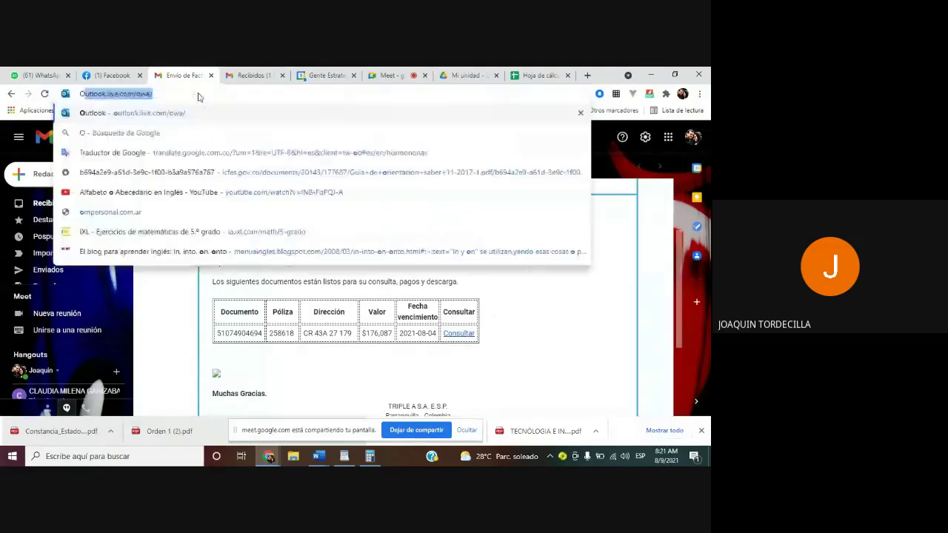
key("BackSpace")
key("BackSpace")
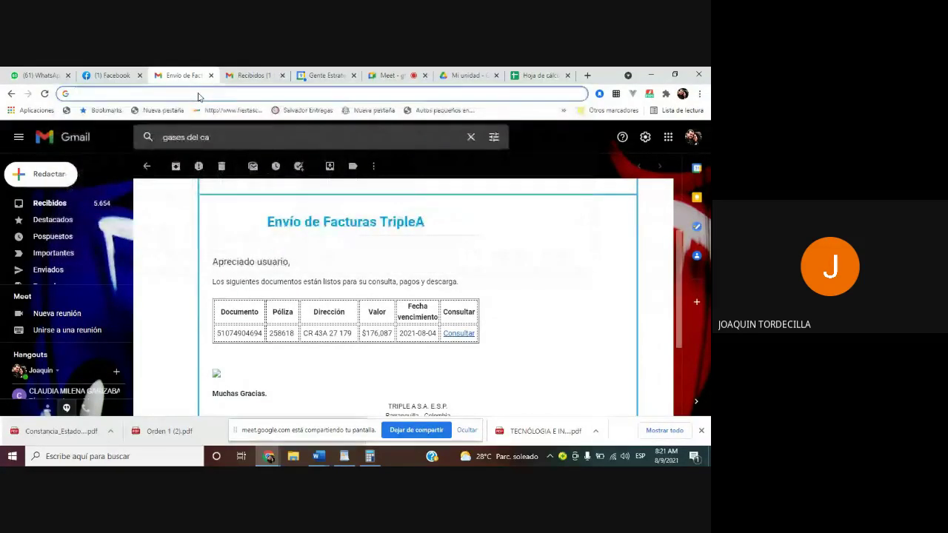
type("MEDAL")
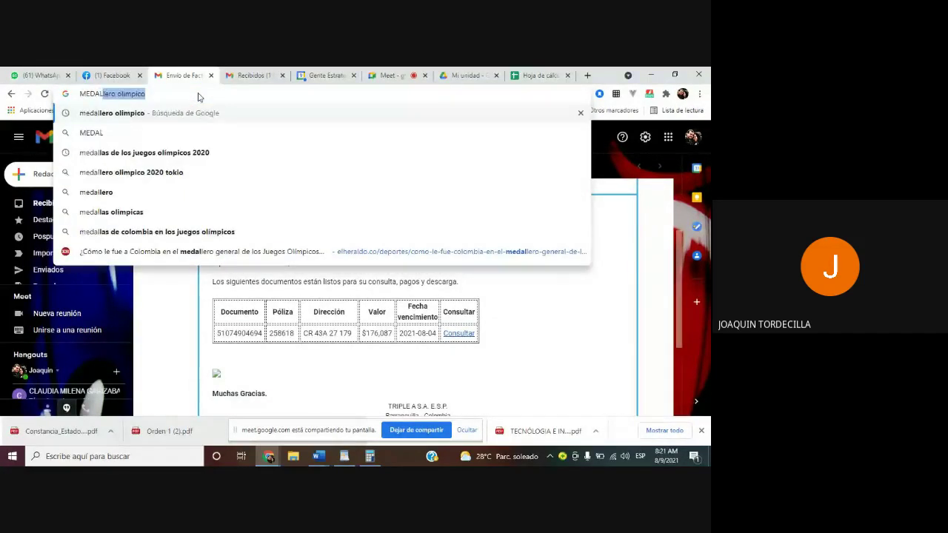
key("Down")
key("Down")
key("Return")
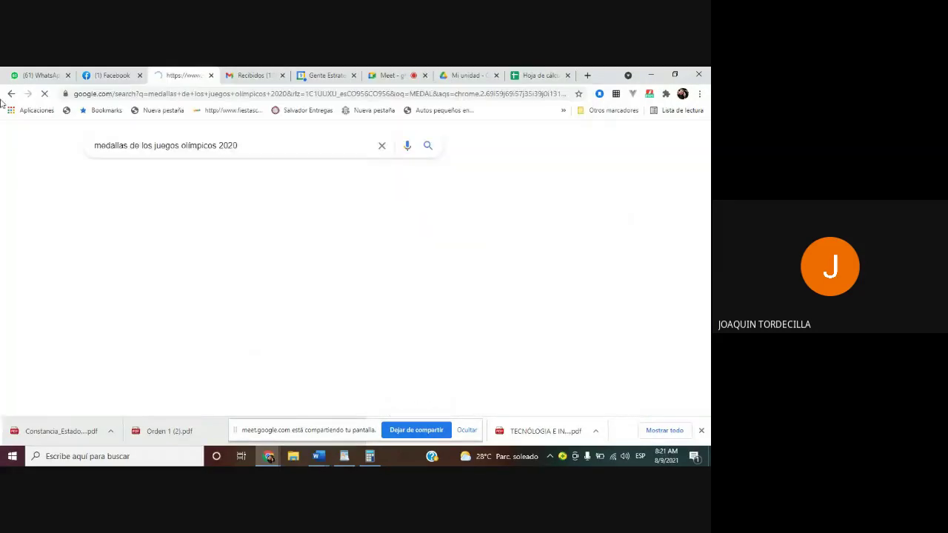
scroll(199, 253, "down", 1)
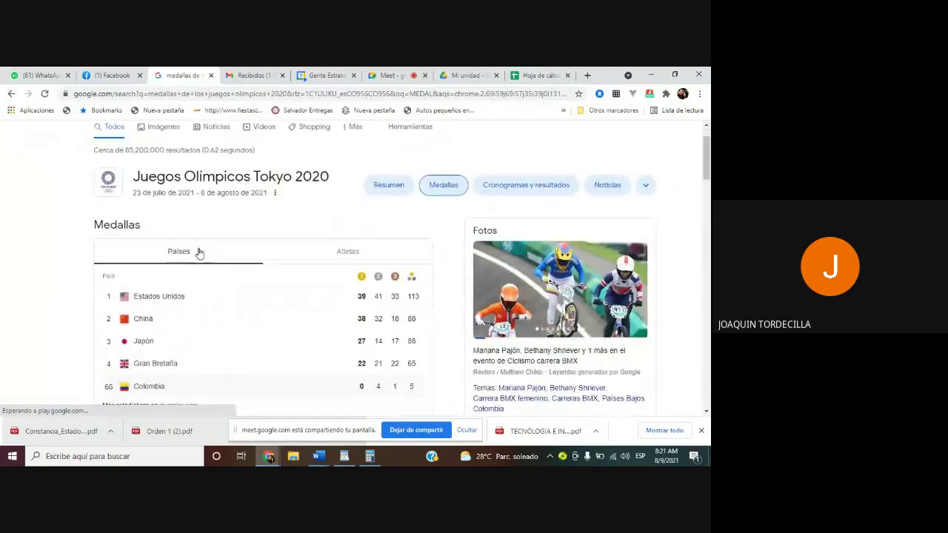
scroll(198, 252, "down", 1)
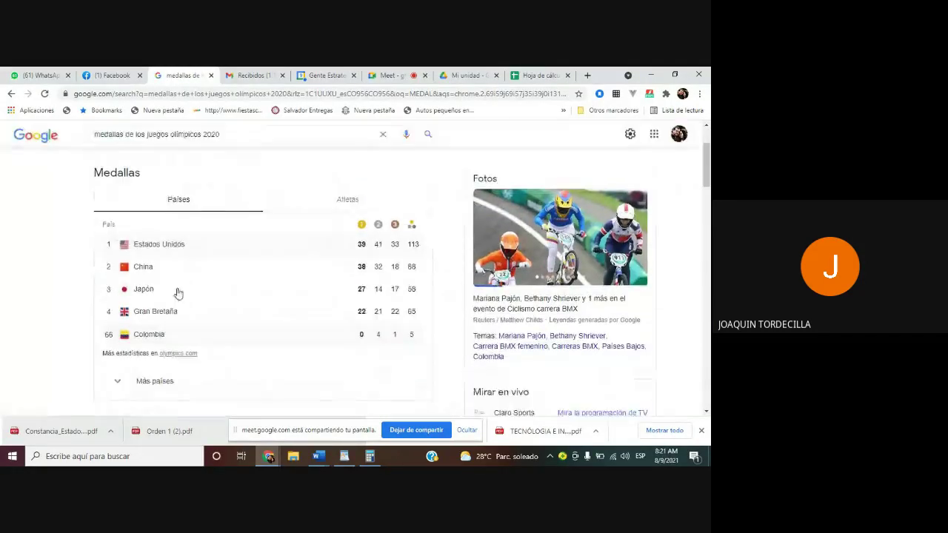
Return to the spreadsheet and enter GRAN BRETAÑA in cell A8
left_click(528, 74)
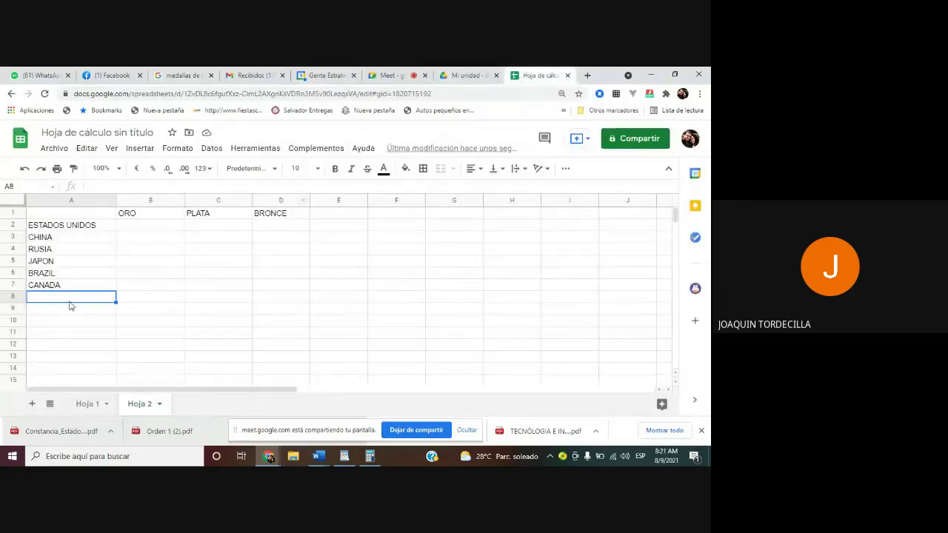
type("GRAN ")
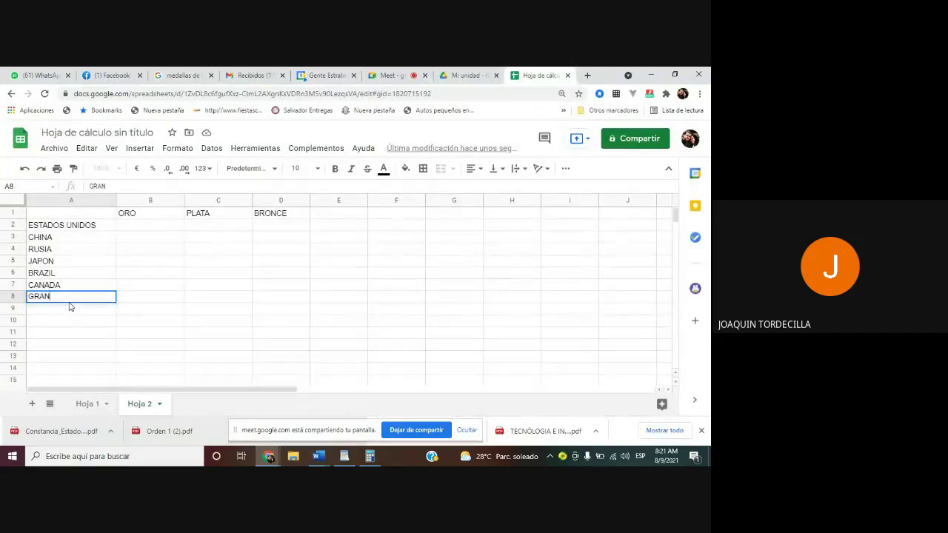
type("BRETAÑA")
left_click(72, 308)
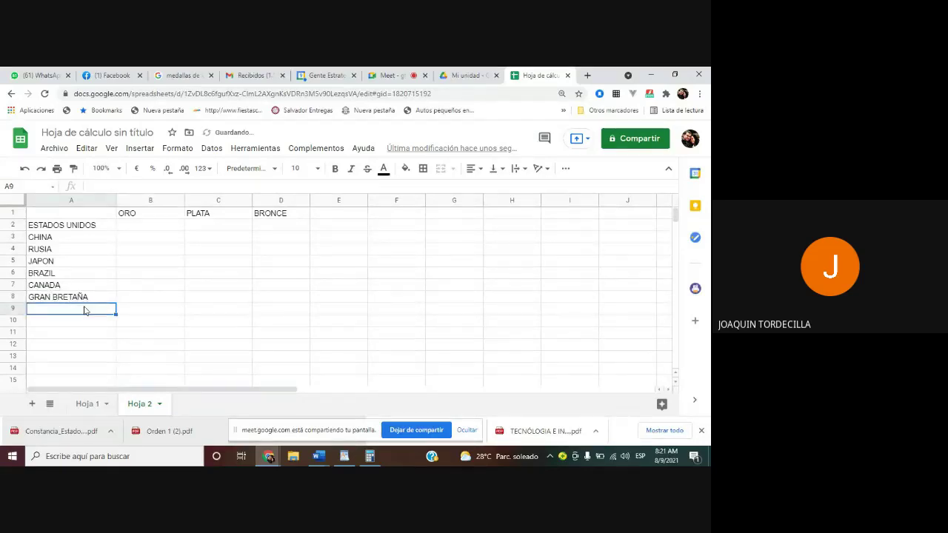
Reopen the Olympic medal search results and expand the ranking to examine more countries
left_click(181, 75)
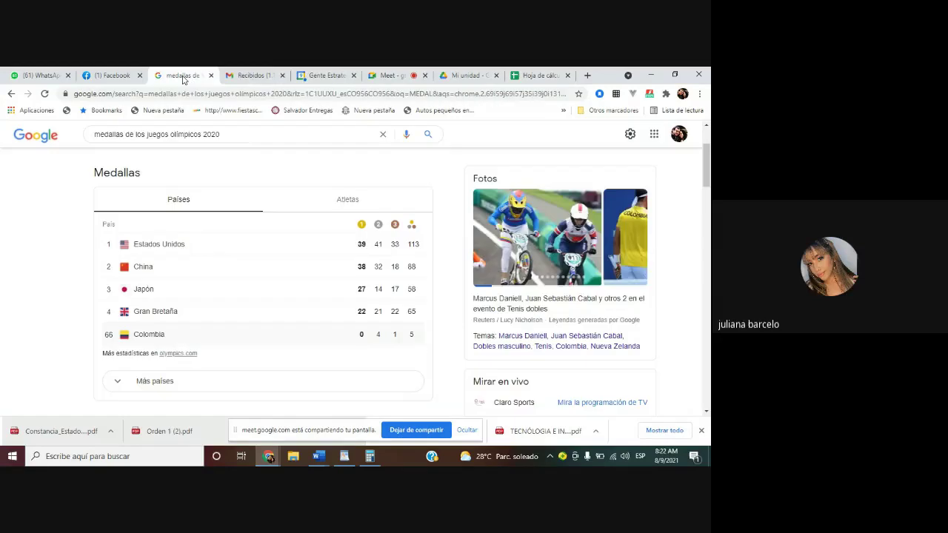
left_click(149, 381)
scroll(212, 318, "down", 1)
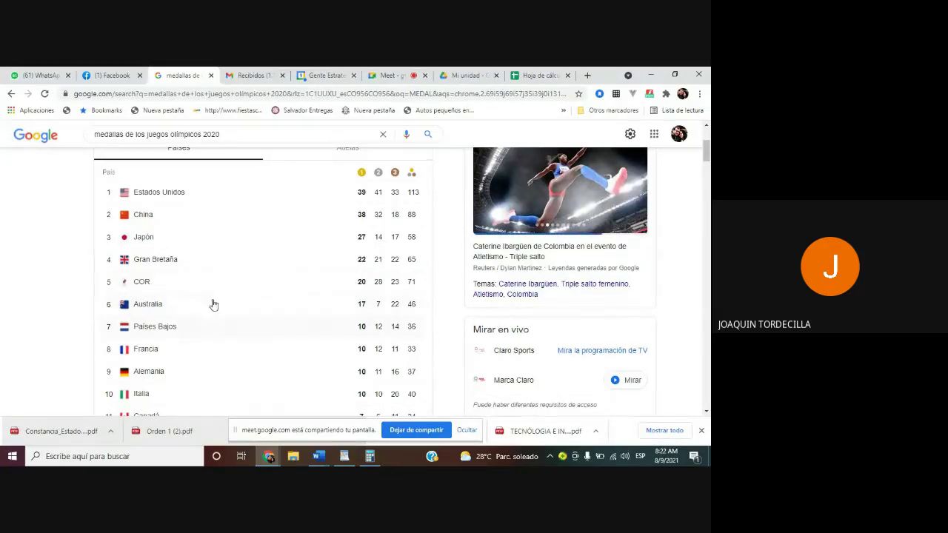
Switch back to the spreadsheet and enter AUSTRALIA in cell A9
left_click(540, 75)
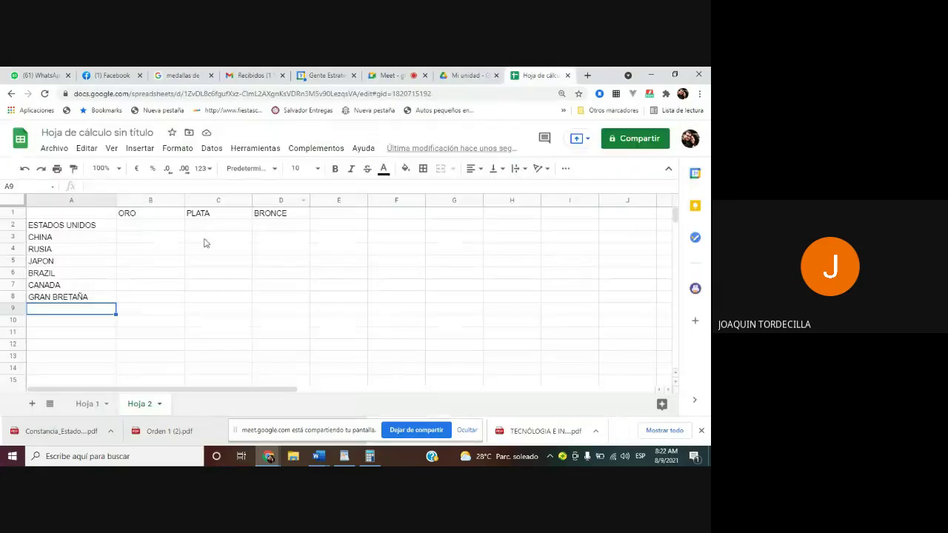
type("AUSTRALIA")
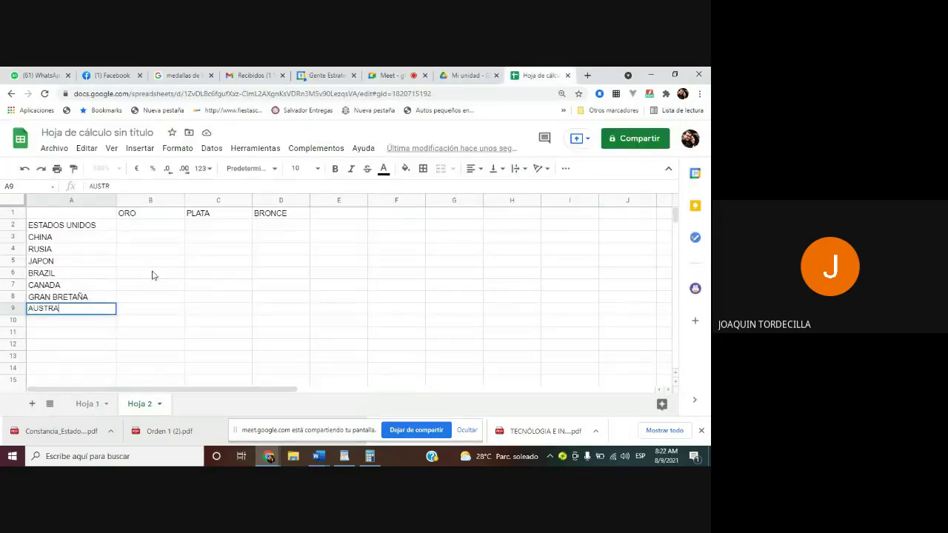
left_click(82, 317)
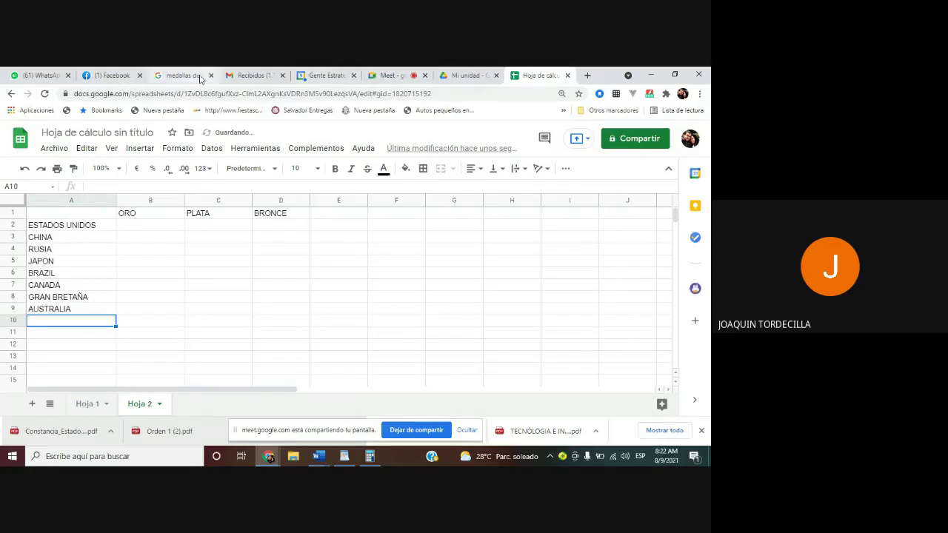
Check the Google Meet call and the medal ranking, and enter HOLANDA in cell A10 of the spreadsheet
left_click(388, 77)
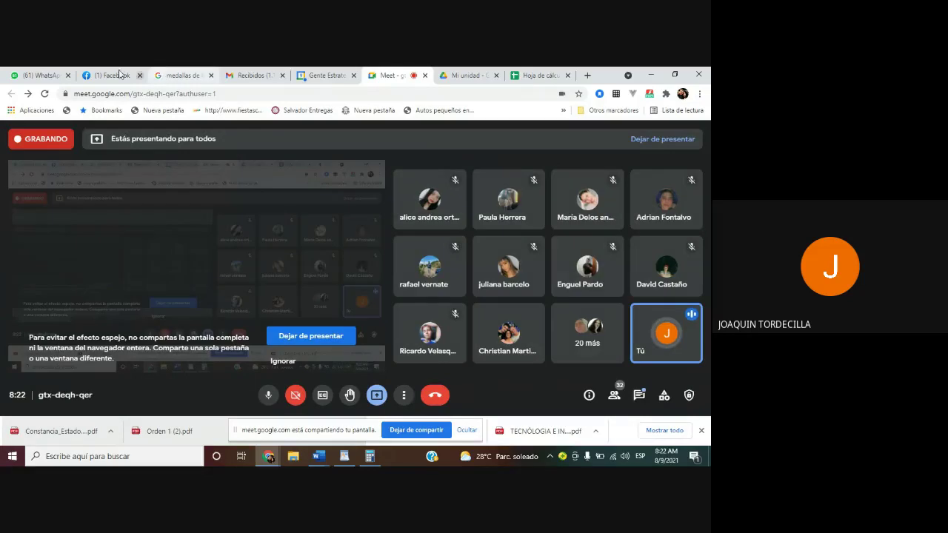
left_click(180, 76)
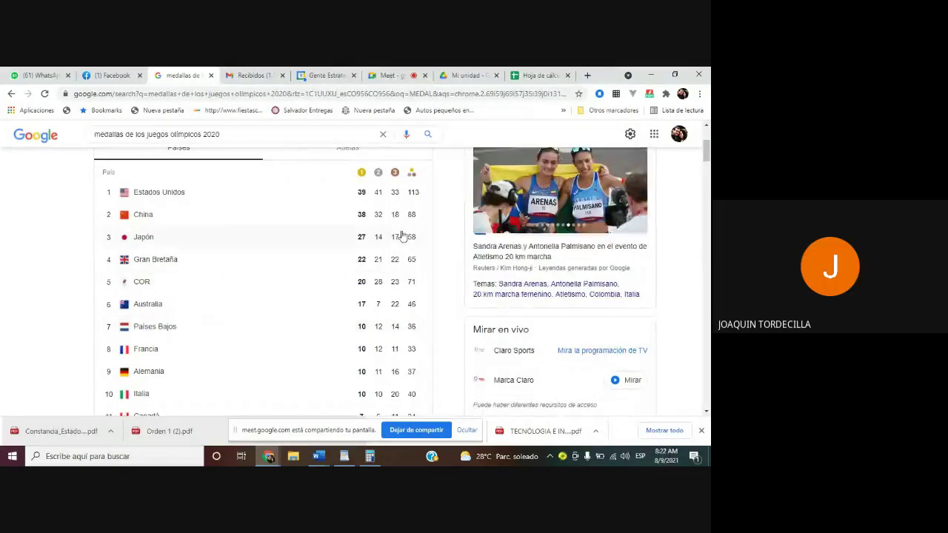
left_click(540, 74)
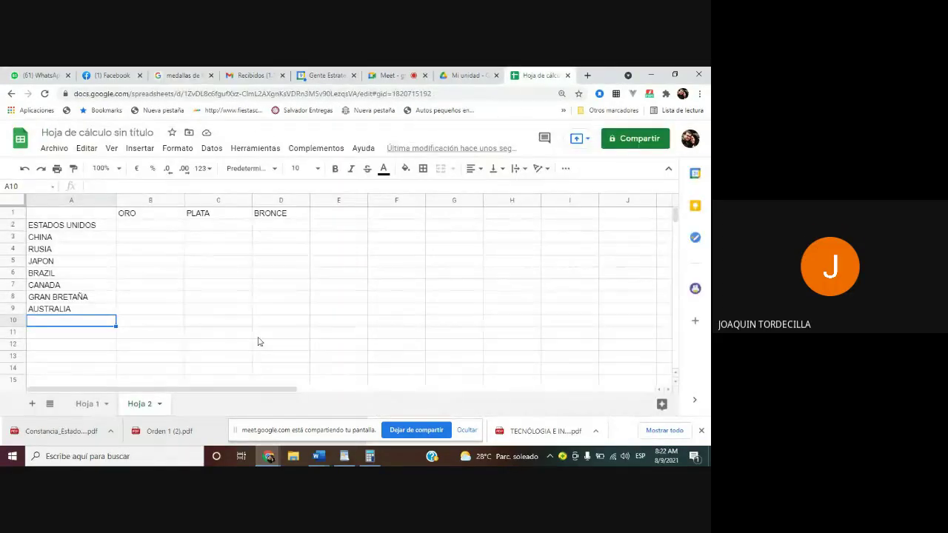
type("HOLANDA")
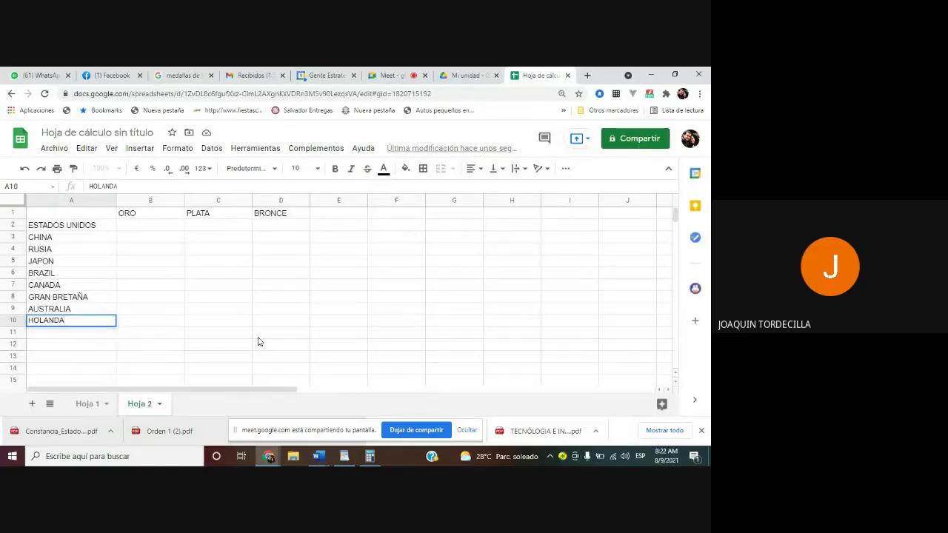
Check the Olympic medal ranking, and enter FRANCIA in cell A11 and ALEMANIA in cell A12 of the spreadsheet
left_click(92, 335)
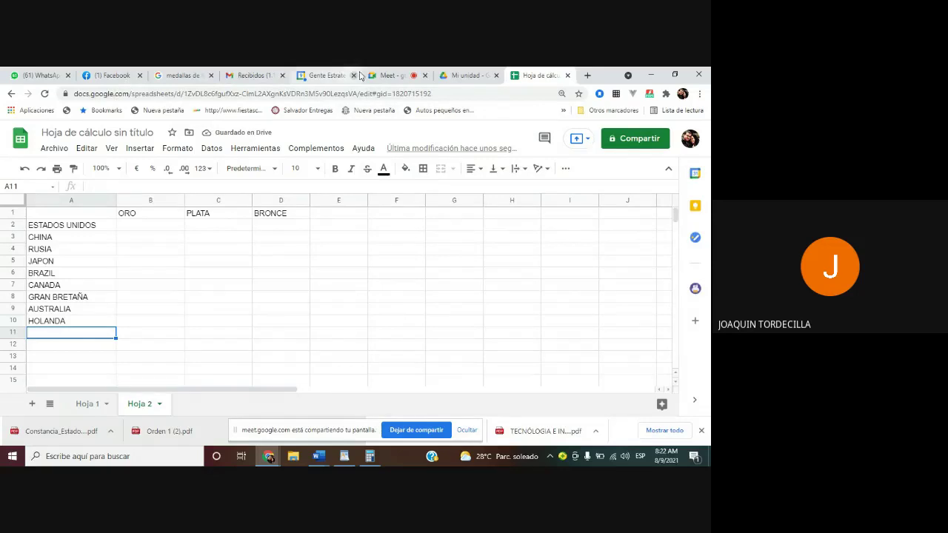
left_click(187, 77)
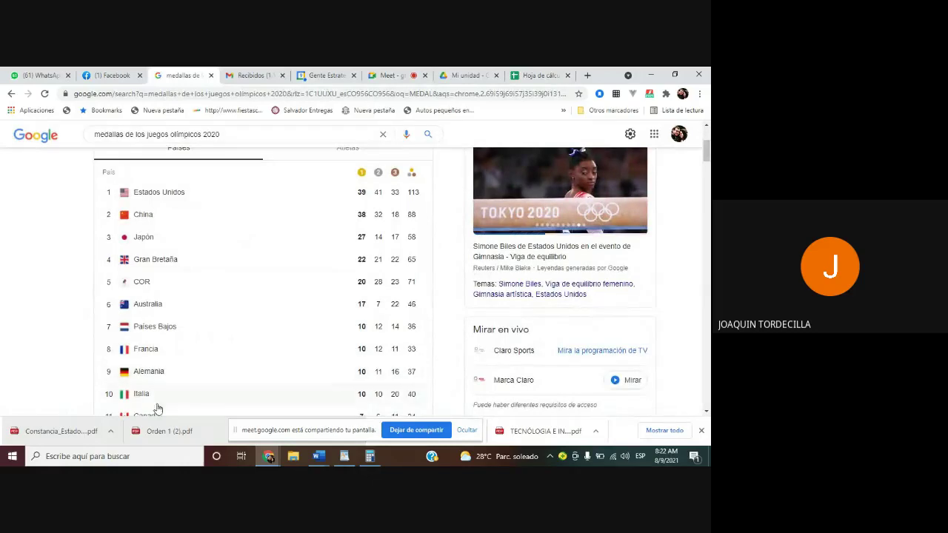
left_click(545, 77)
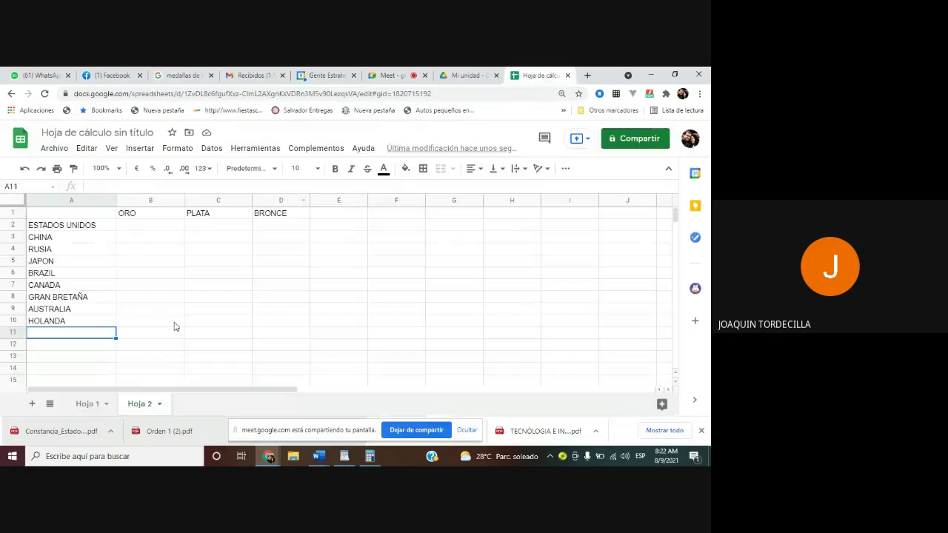
type("FRA")
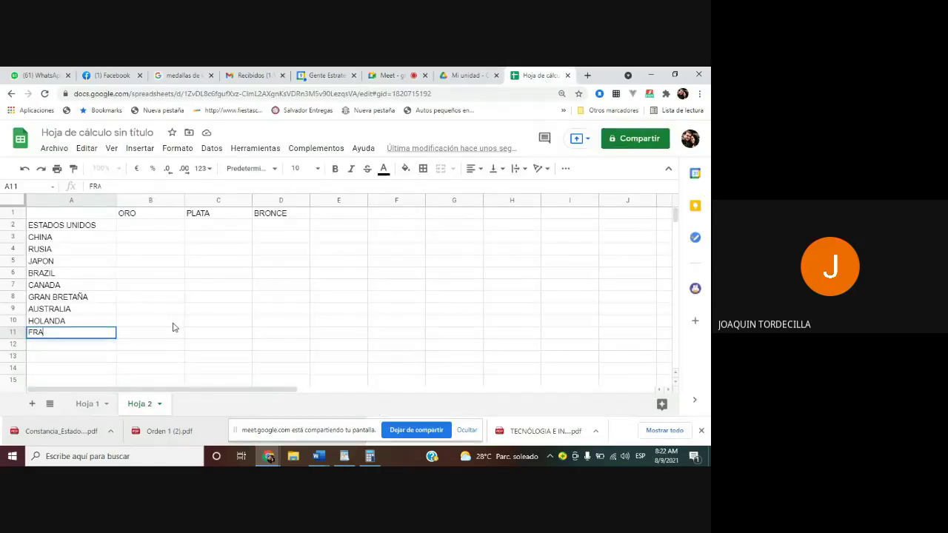
type("NCIA")
key("Return")
type("ALEMAN")
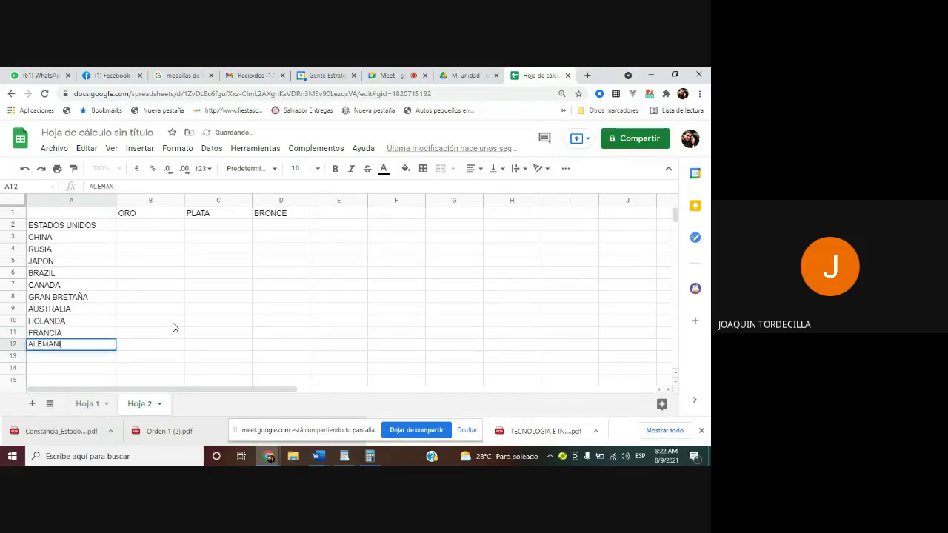
type("IA")
Fill in the ESTADOS UNIDOS row with 32 for ORO, 43 for PLATA and 56 for BRONCE
left_click(163, 228)
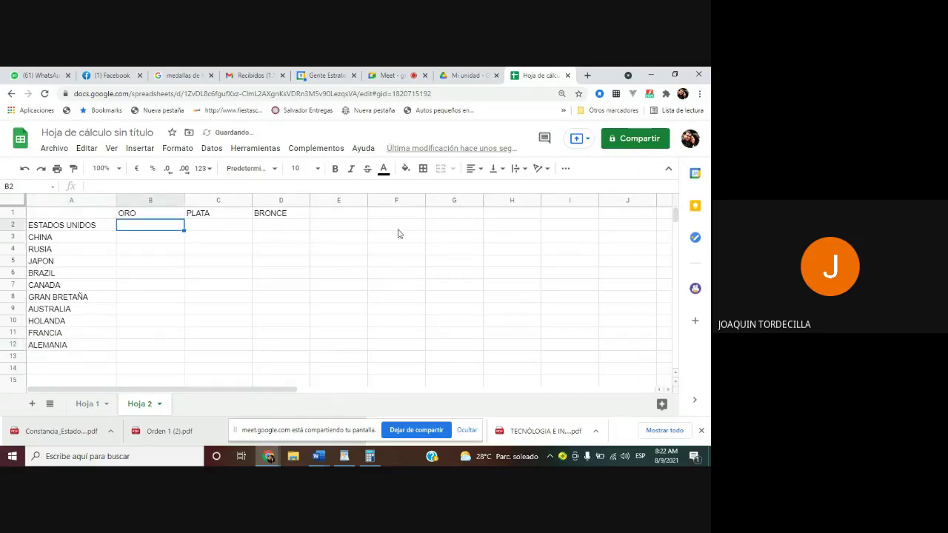
type("32")
key("Tab")
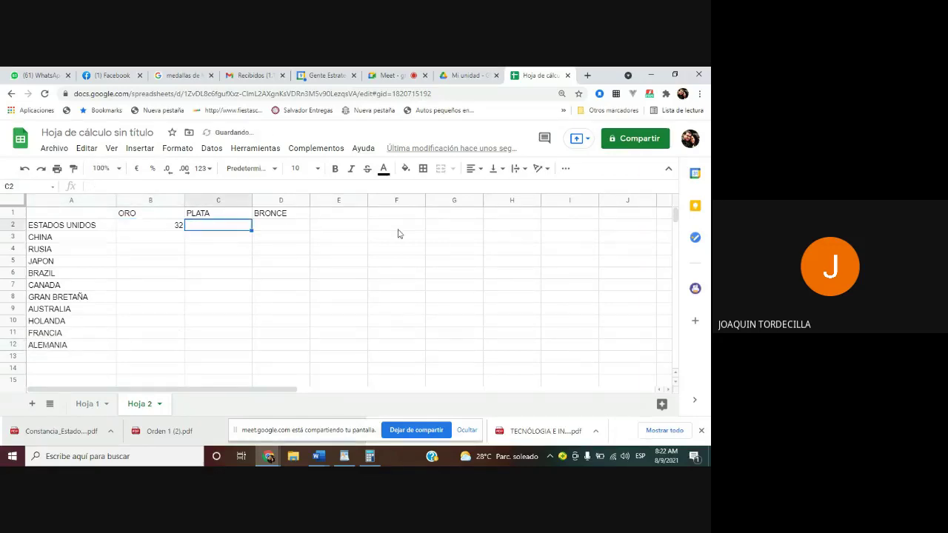
type("43")
key("Tab")
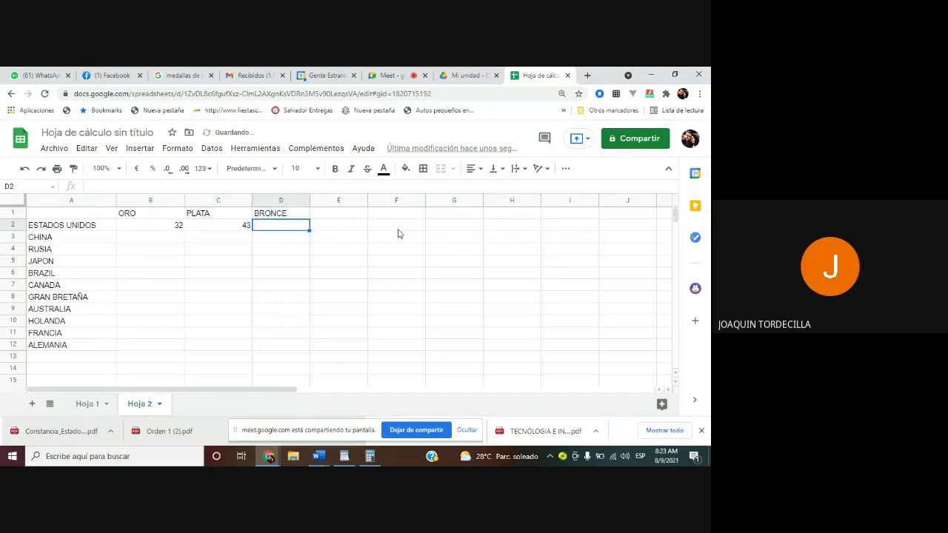
type("56")
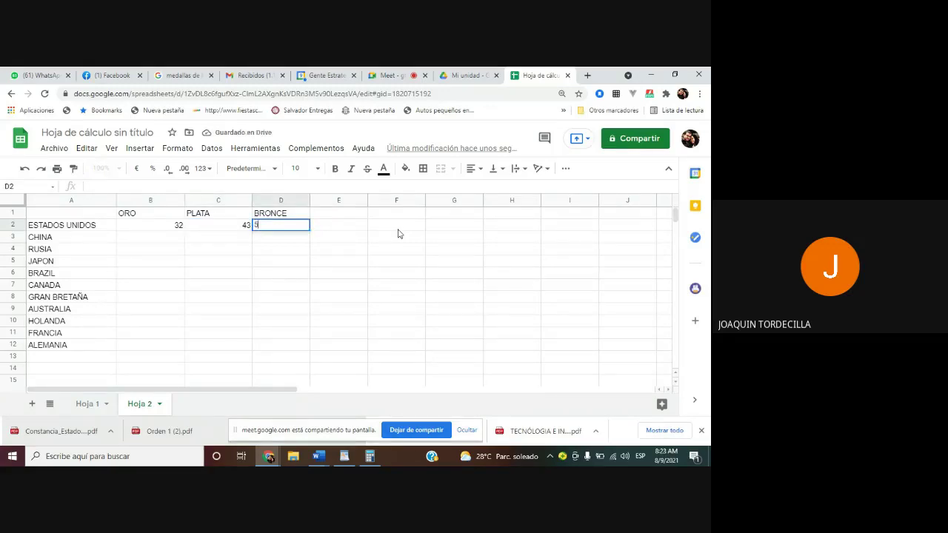
key("Return")
Fill in the CHINA row with 31 for ORO, 46 for PLATA and 57 for BRONCE
key("Left")
key("Left")
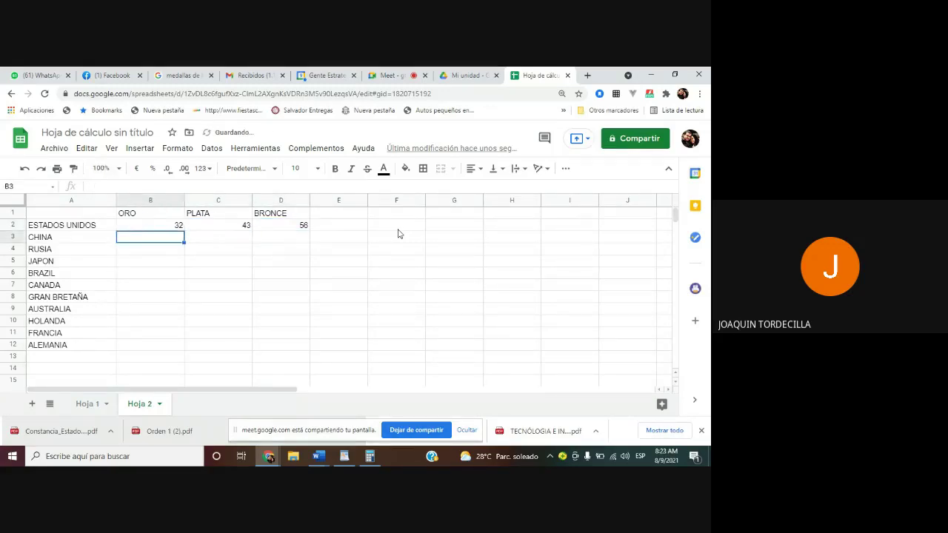
type("31")
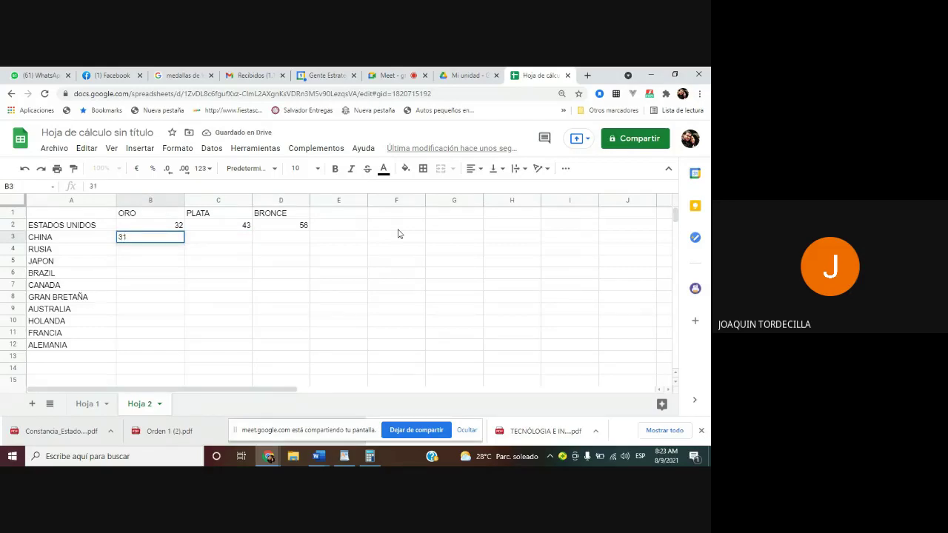
key("Tab")
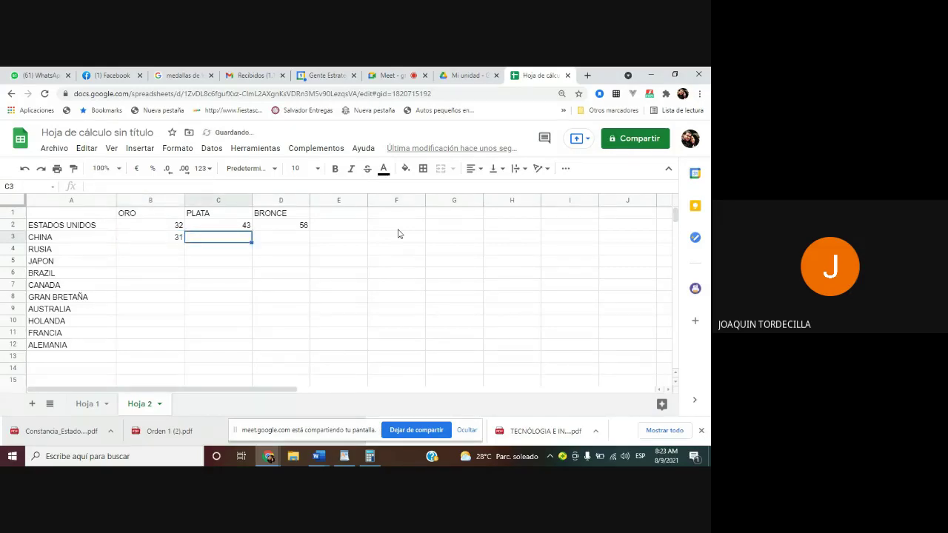
type("46")
key("Tab")
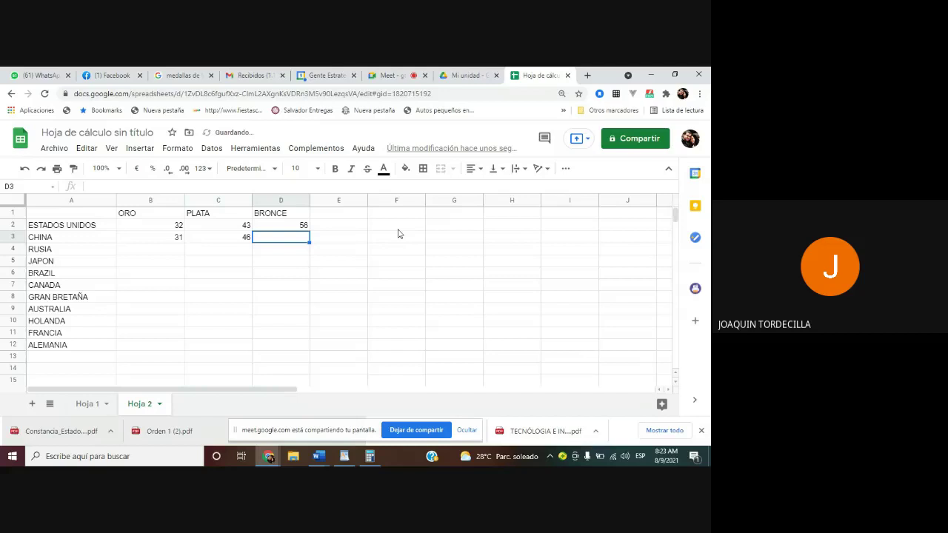
type("57")
key("Return")
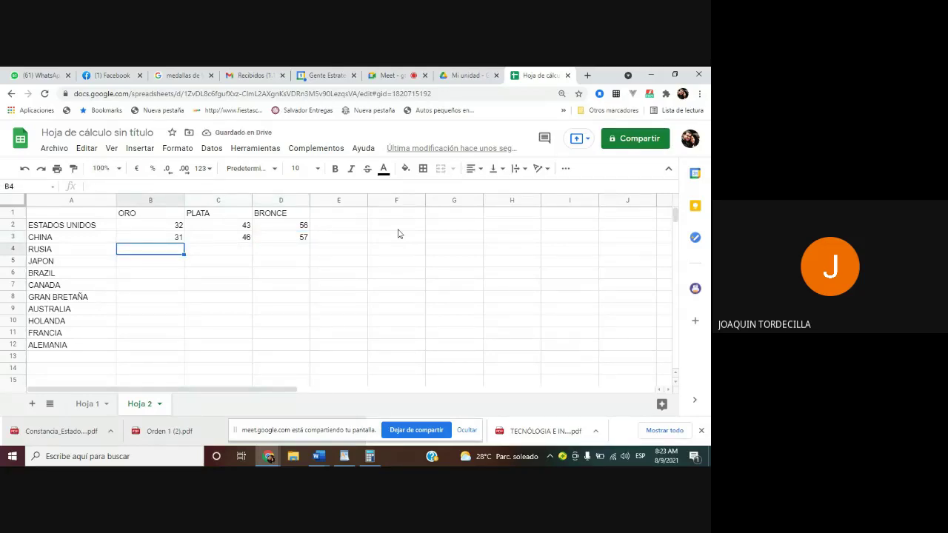
Fill in the RUSIA row with 23 for ORO, 56 for PLATA and 91 for BRONCE
type("23")
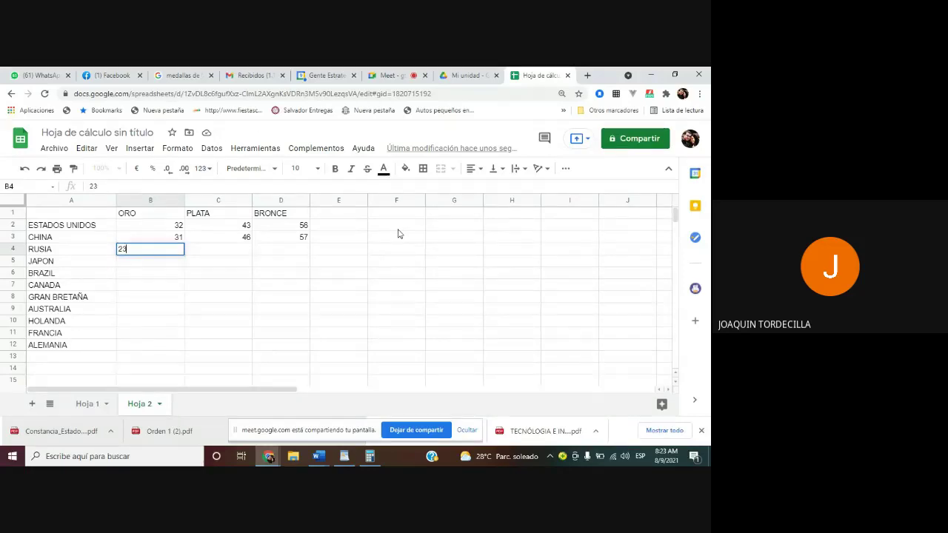
key("Tab")
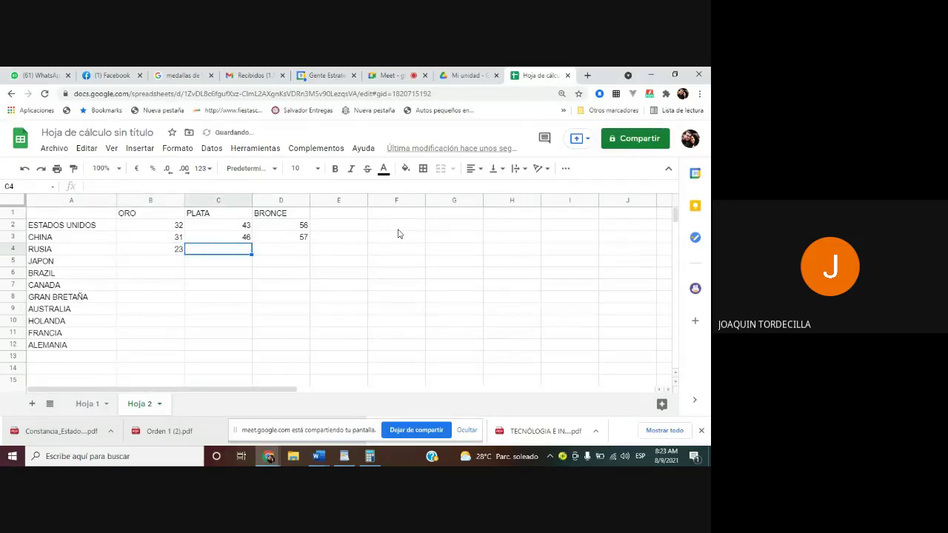
type("56")
key("Tab")
type("9")
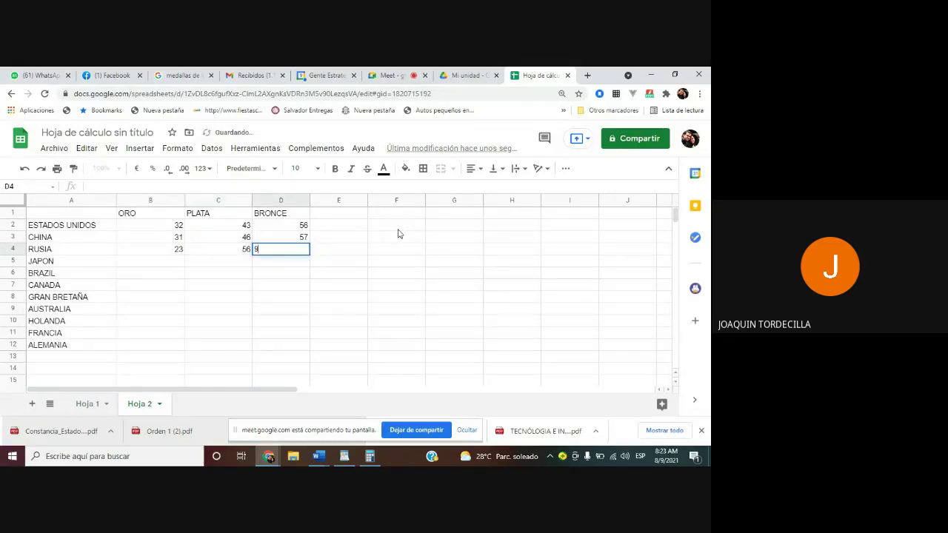
key("Return")
Fill in the JAPON row with 20 for ORO, 43 for PLATA and 31 for BRONCE
key("Left")
key("Left")
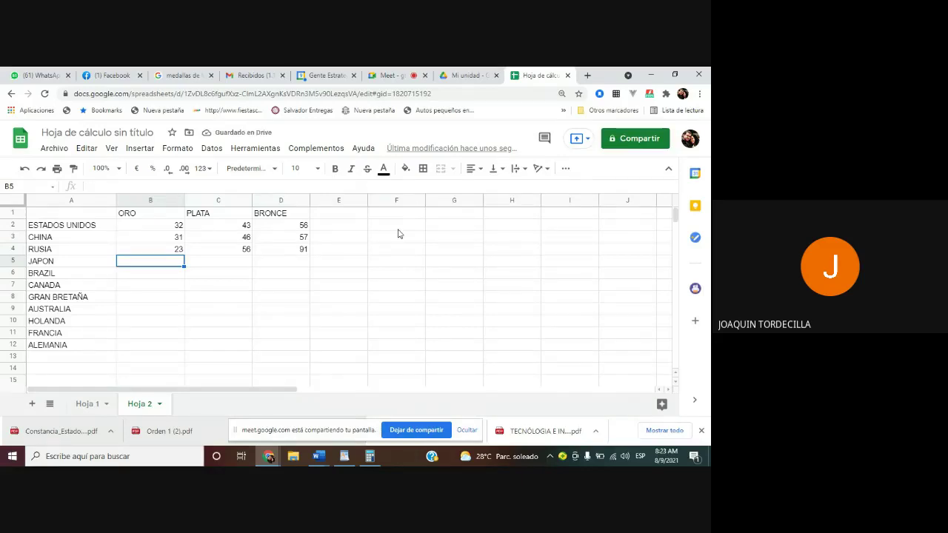
type("20")
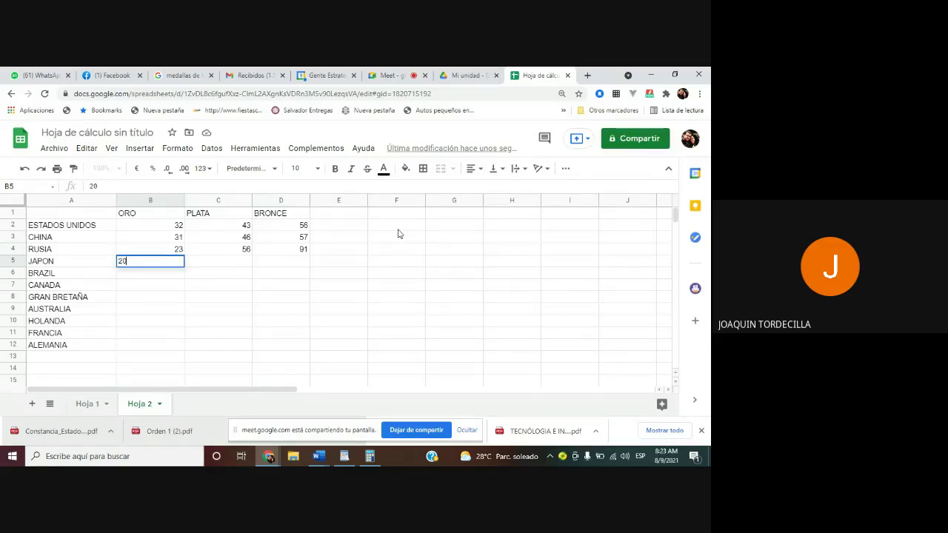
key("Tab")
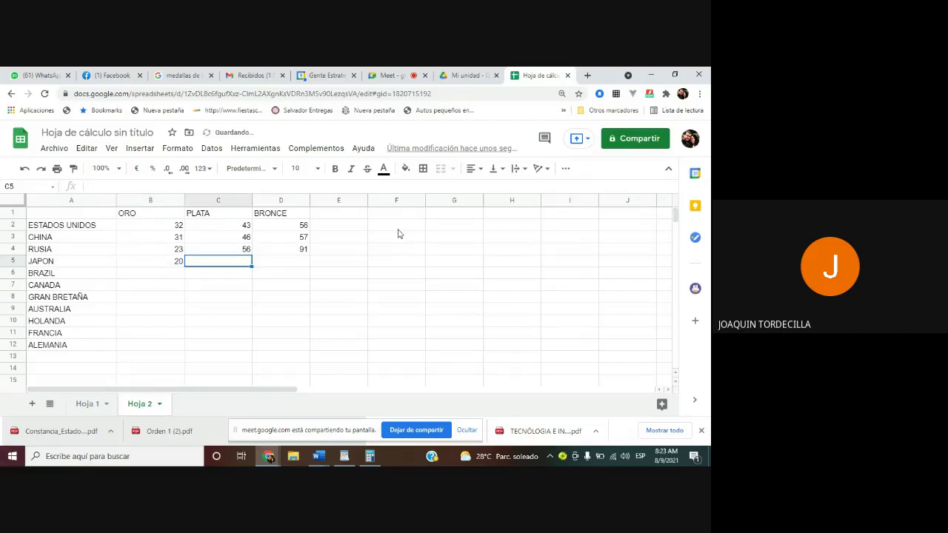
type("43")
key("Tab")
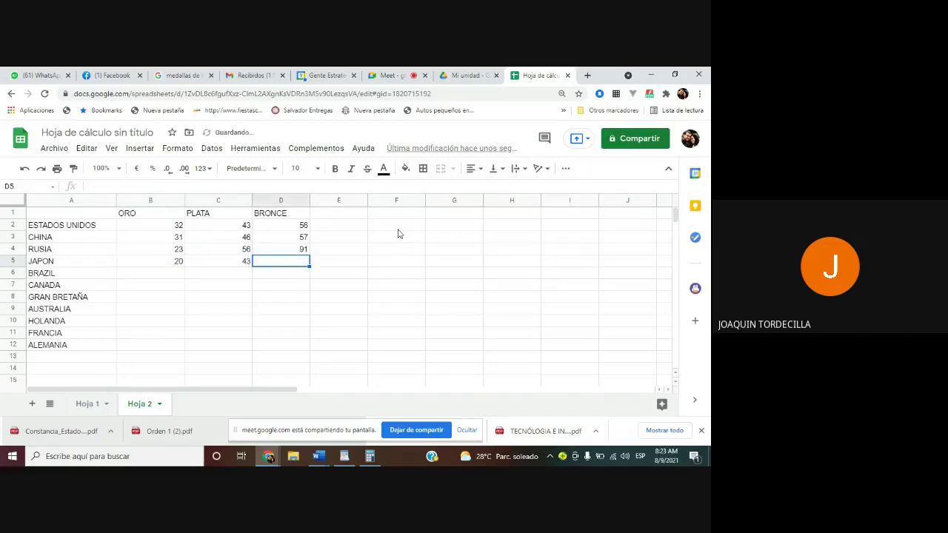
type("31")
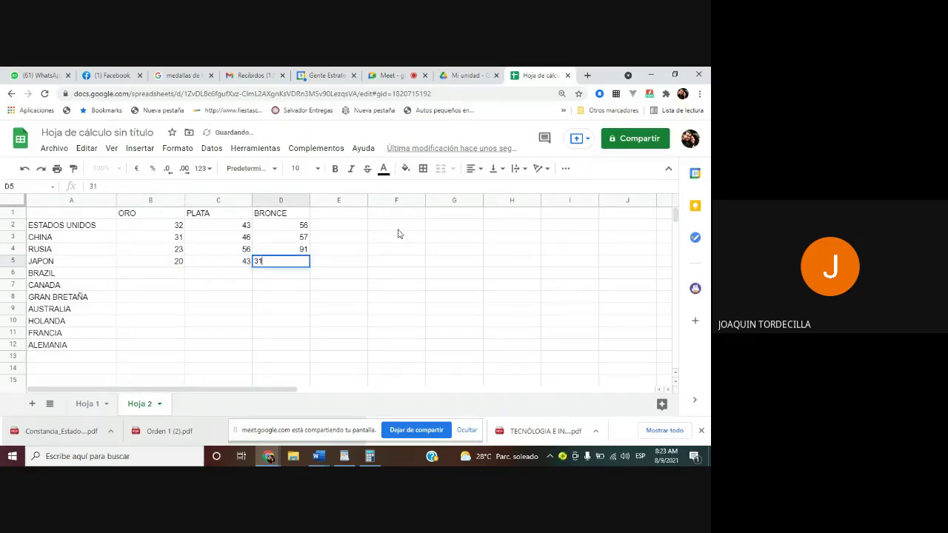
key("Tab")
key("Return")
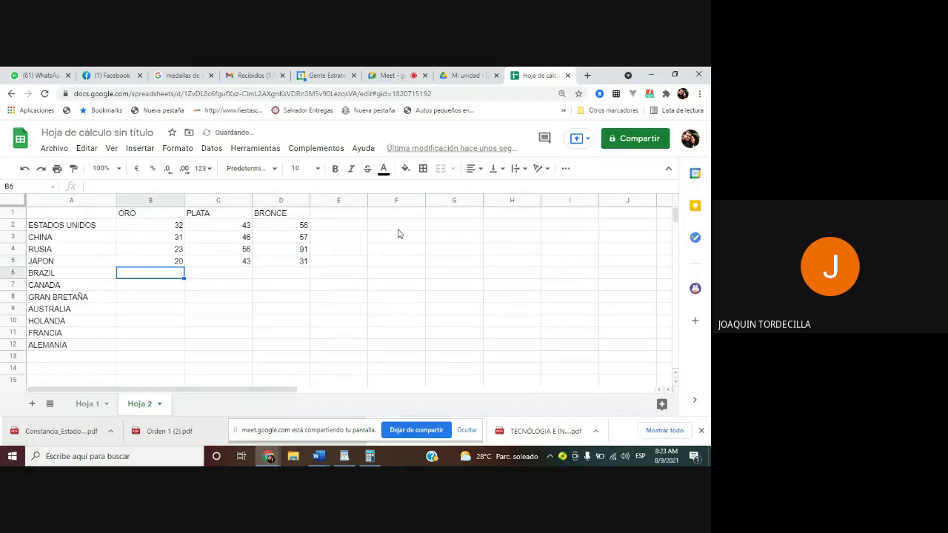
Fill in the BRAZIL row with 18 for ORO, 23 for PLATA and 15 for BRONCE
type("12")
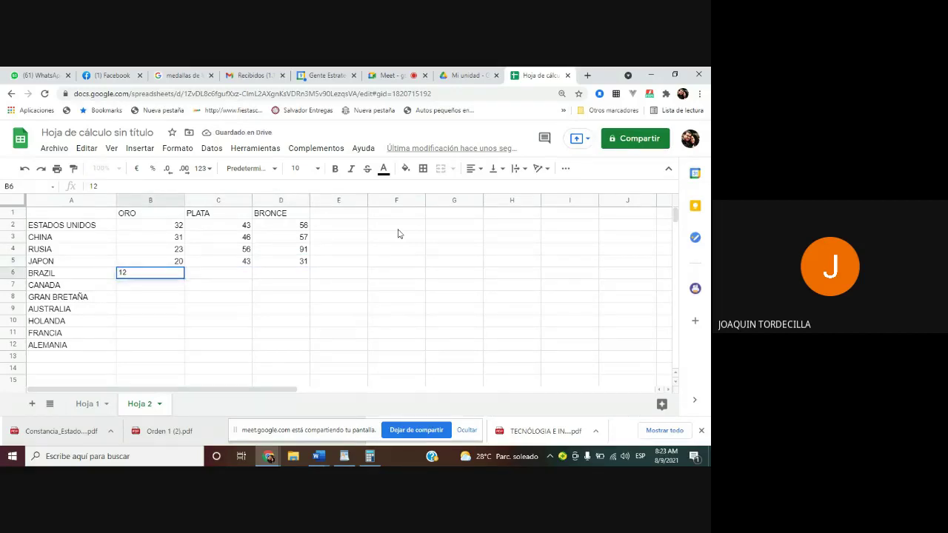
key("BackSpace")
key("Tab")
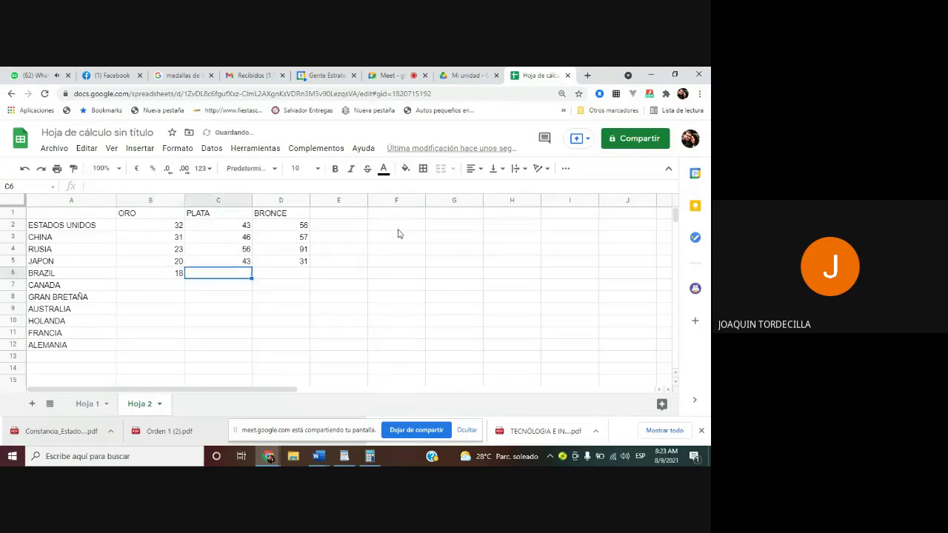
type("23")
key("Tab")
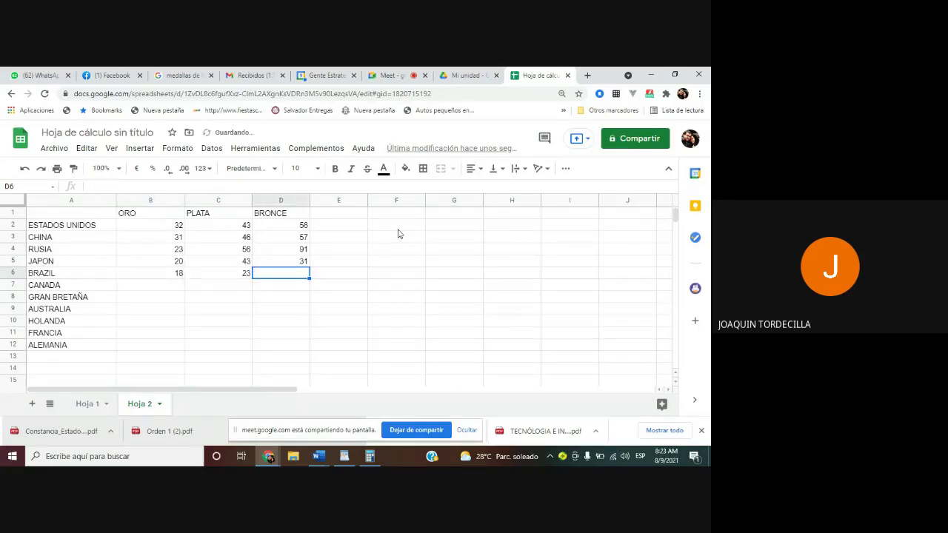
type("15")
key("Return")
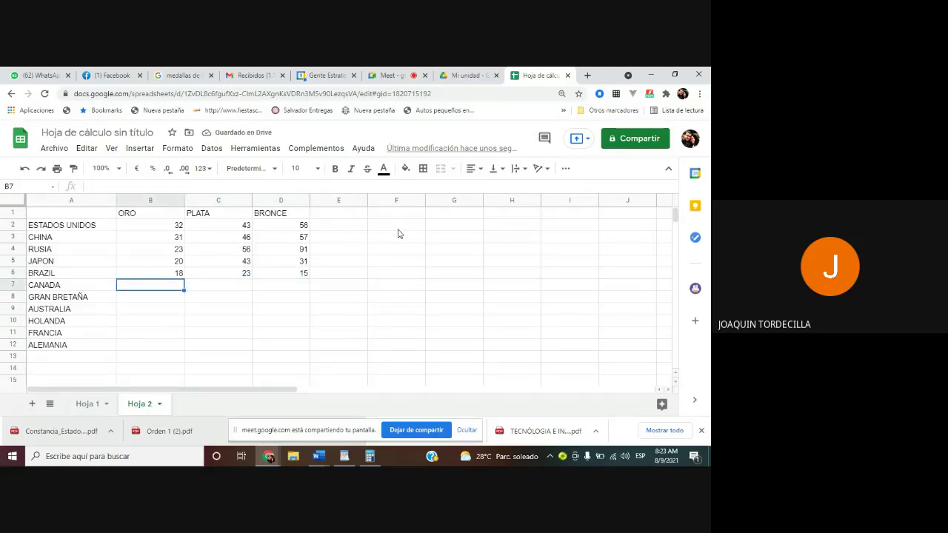
Fill in the CANADA row with 17 for ORO, 24 for PLATA and 34 for BRONCE
type("17")
key("Tab")
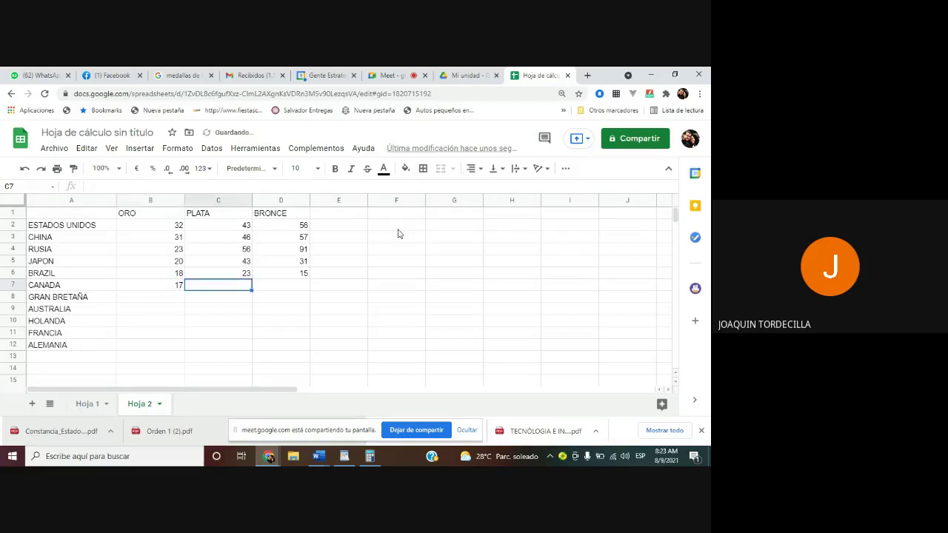
type("24")
key("Tab")
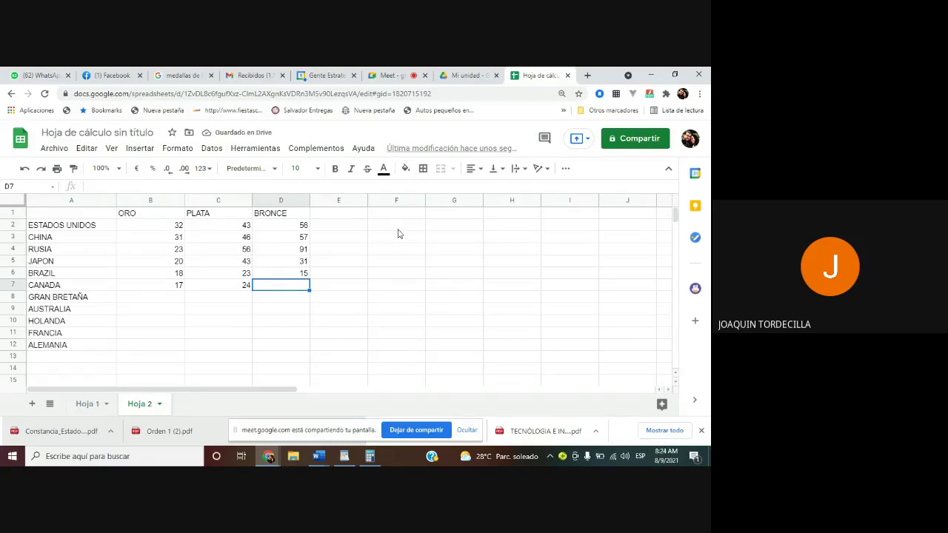
type("34")
key("Return")
Fill in the GRAN BRETAÑA row with 17 for ORO, 23 for PLATA and 45 for BRONCE
key("Left")
key("Left")
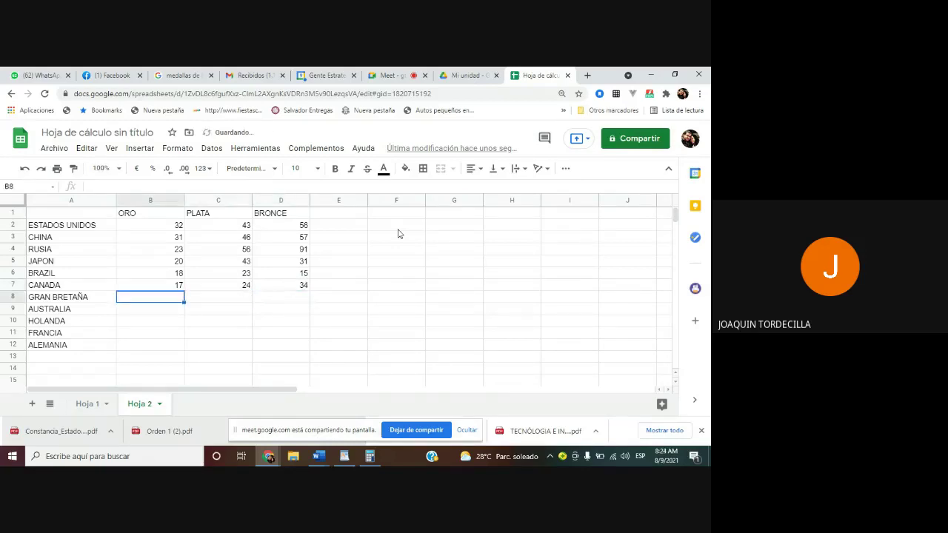
type("17")
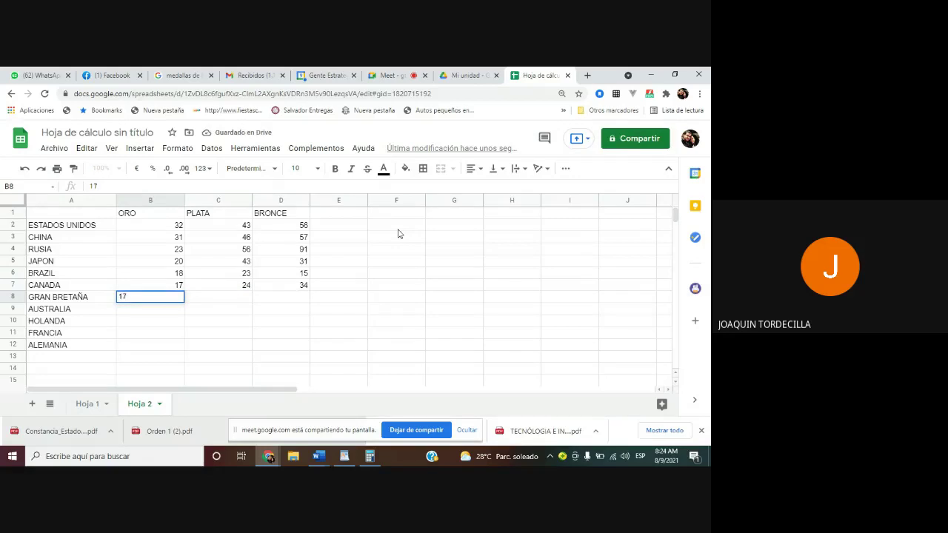
key("Tab")
type("23")
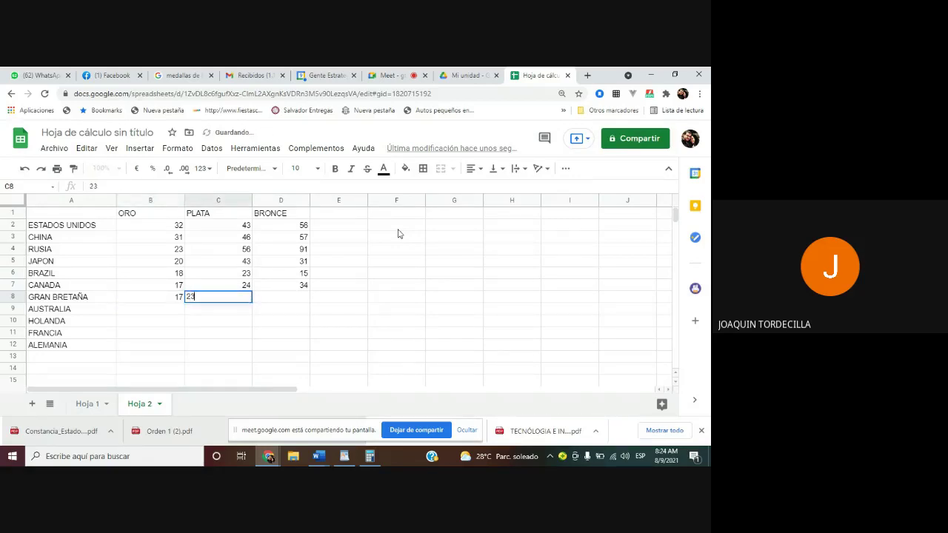
key("Tab")
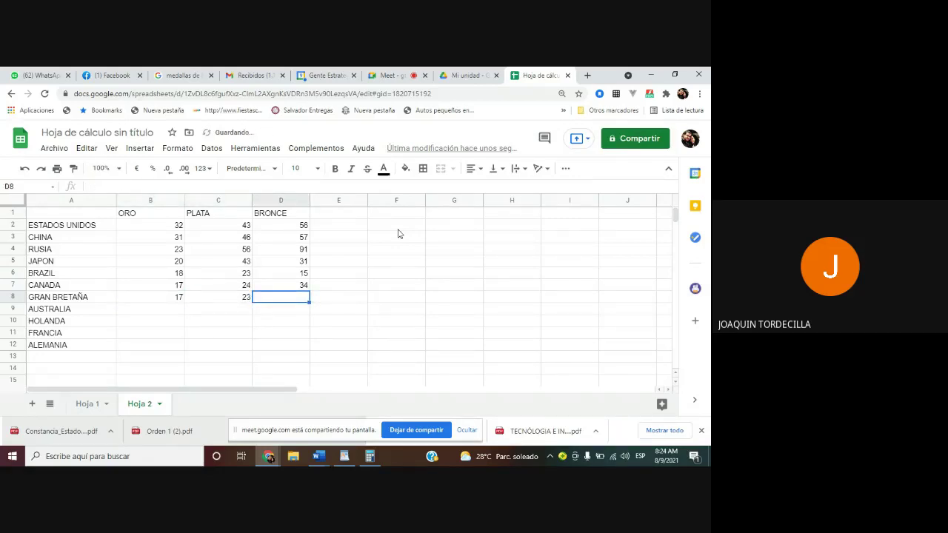
type("45")
key("Return")
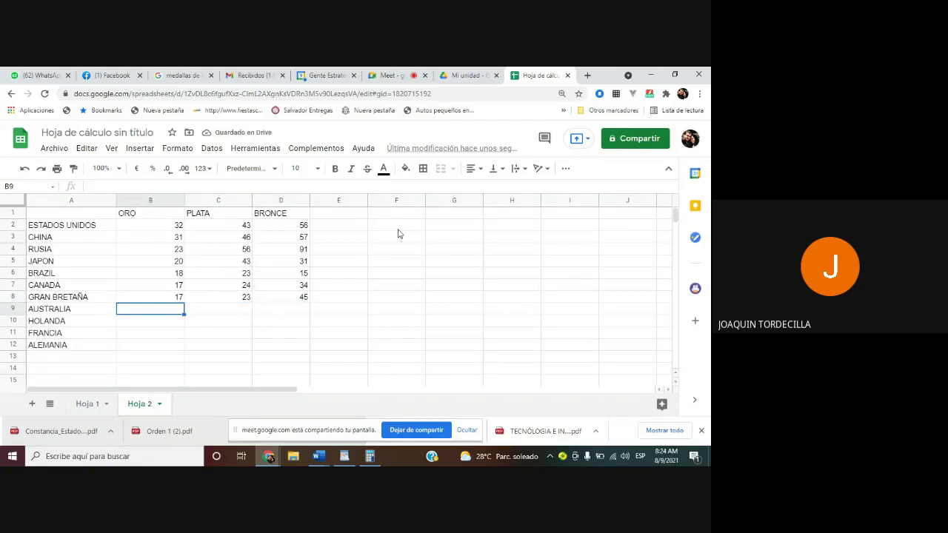
Fill in the AUSTRALIA row with 15 for ORO, 23 for PLATA and 2 for BRONCE
type("15")
key("Tab")
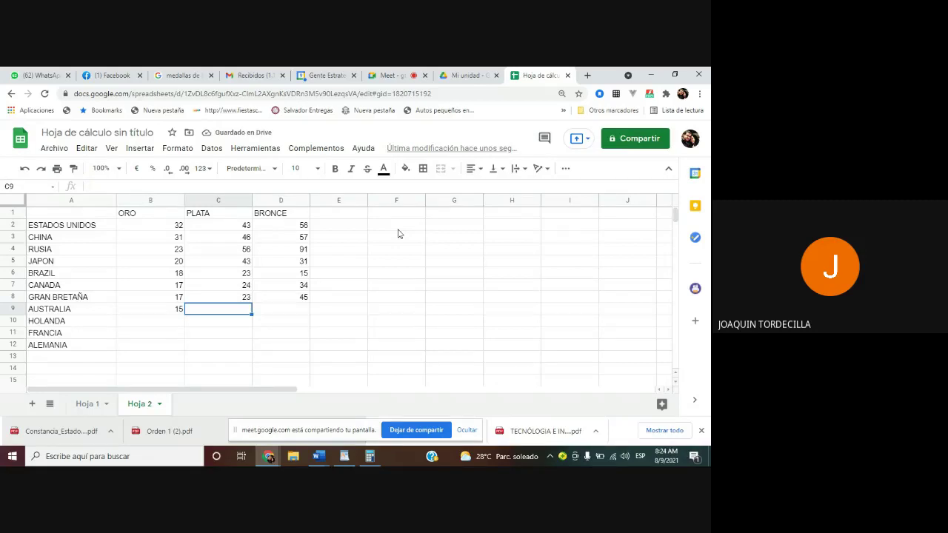
type("23")
key("Tab")
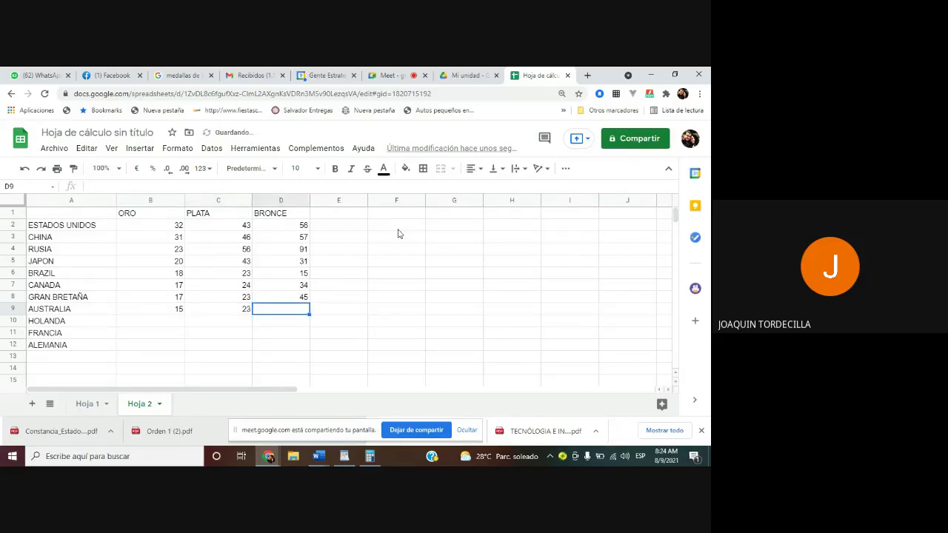
type("2")
key("Return")
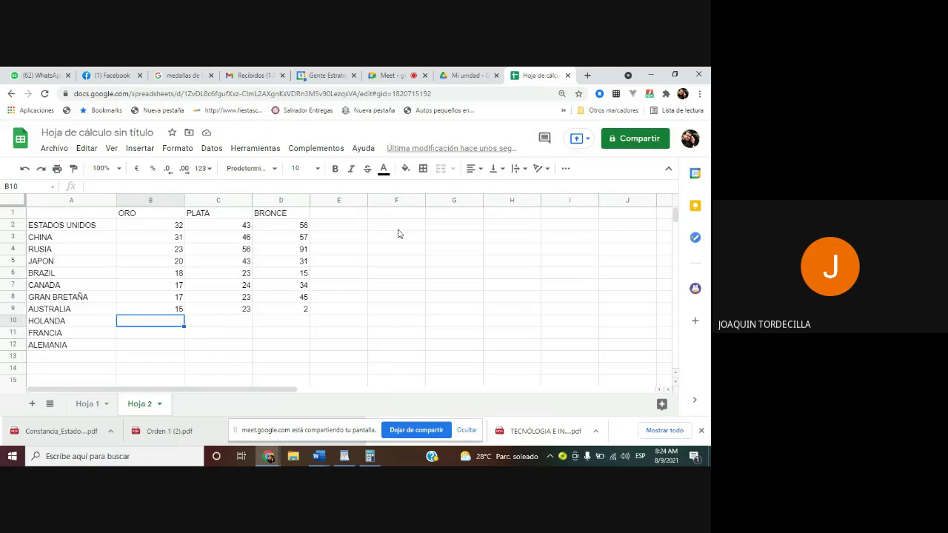
Fill in the HOLANDA row with 12 for ORO, 34 for PLATA and 4 for BRONCE
type("12")
key("Tab")
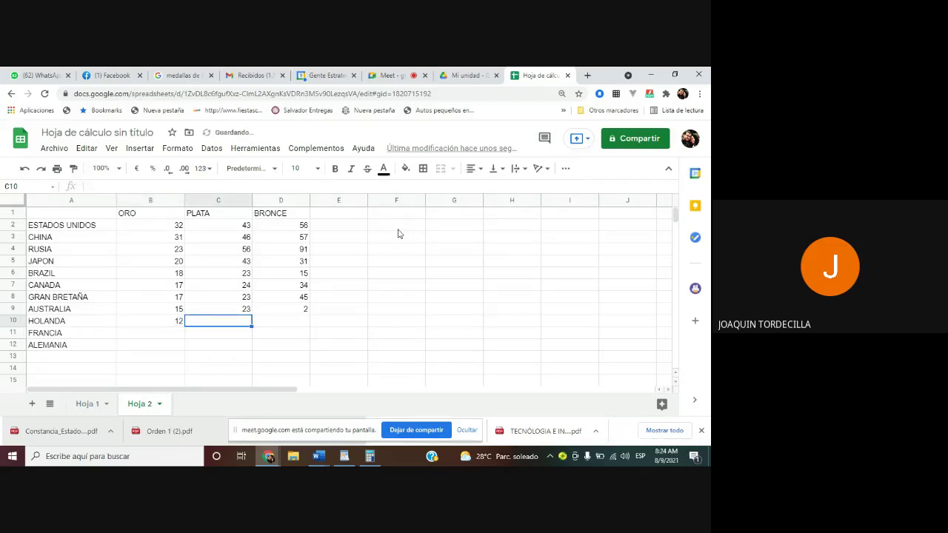
type("34")
key("Tab")
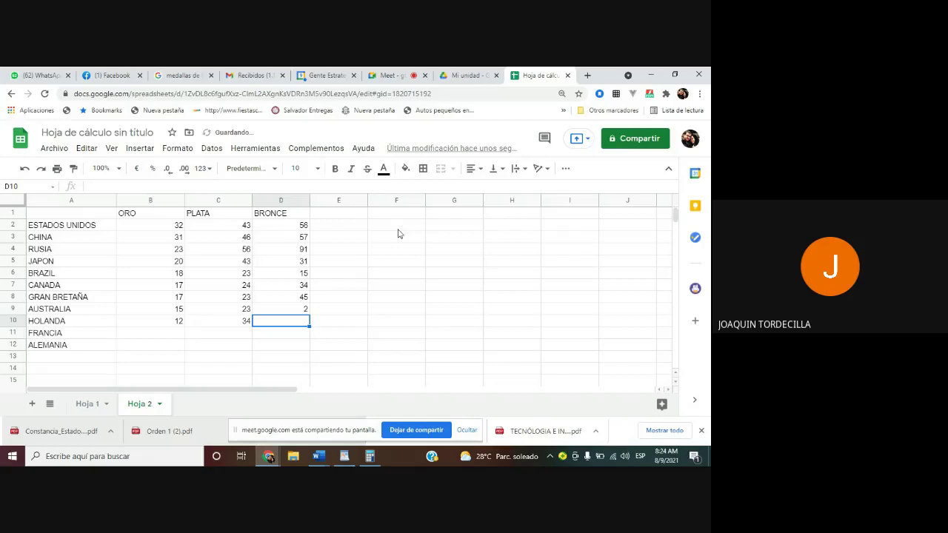
type("4")
key("Down")
key("Left")
key("Left")
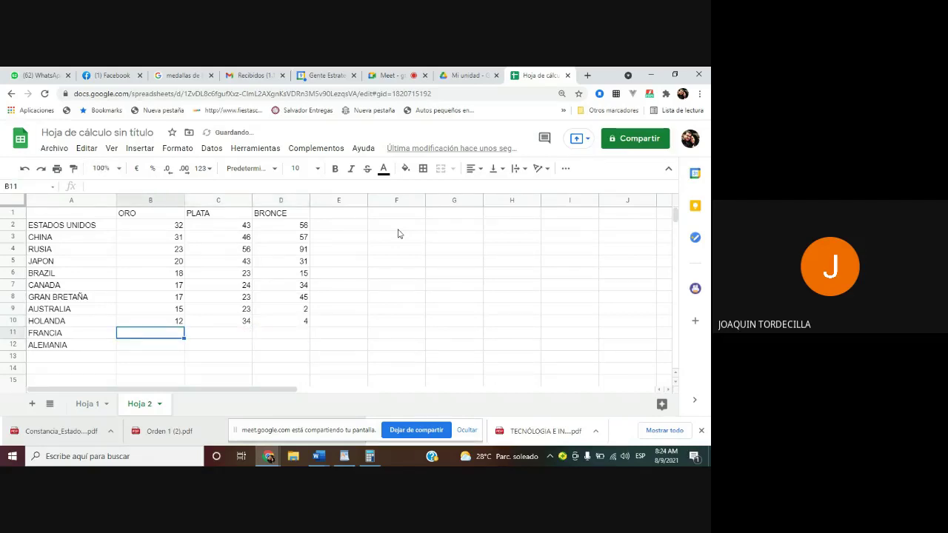
Fill in the FRANCIA row with 11 for ORO, 13 for PLATA and 4 for BRONCE
type("11")
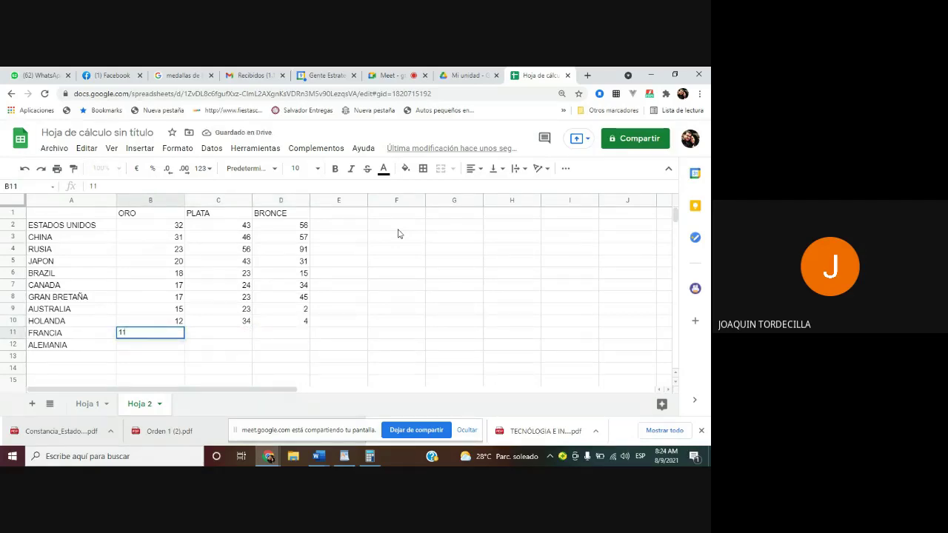
key("Tab")
type("1")
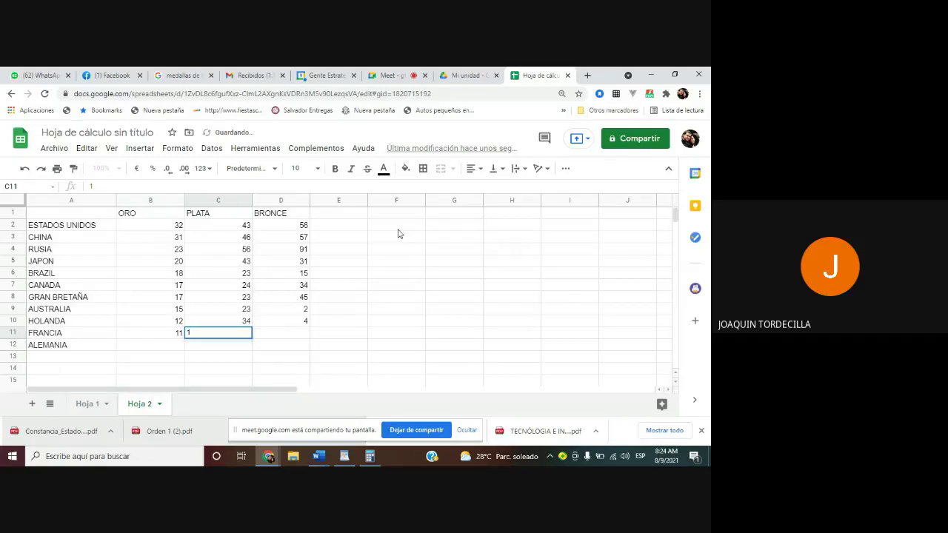
type("3")
key("Tab")
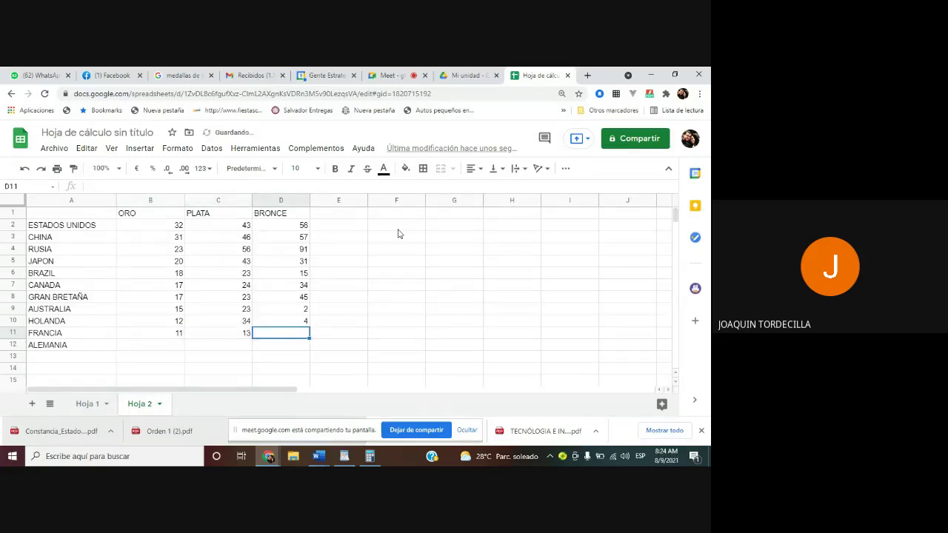
type("4")
key("Return")
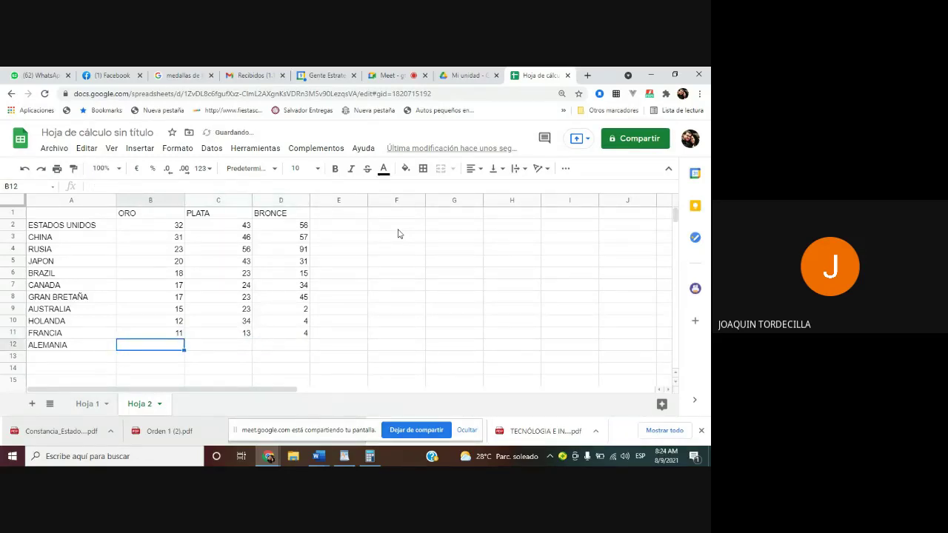
Fill in the ALEMANIA row with 9 for ORO, 20 for PLATA and 13 for BRONCE
type("9")
key("Tab")
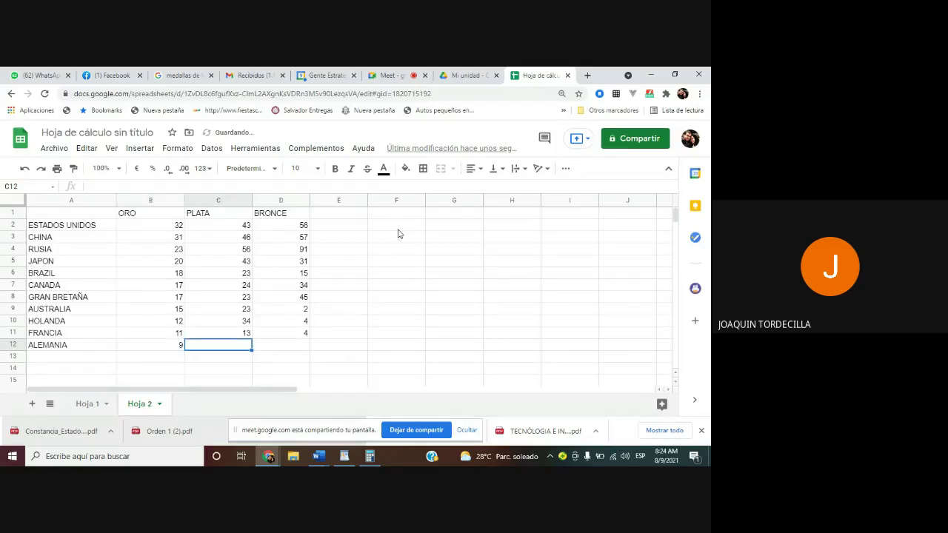
type("20")
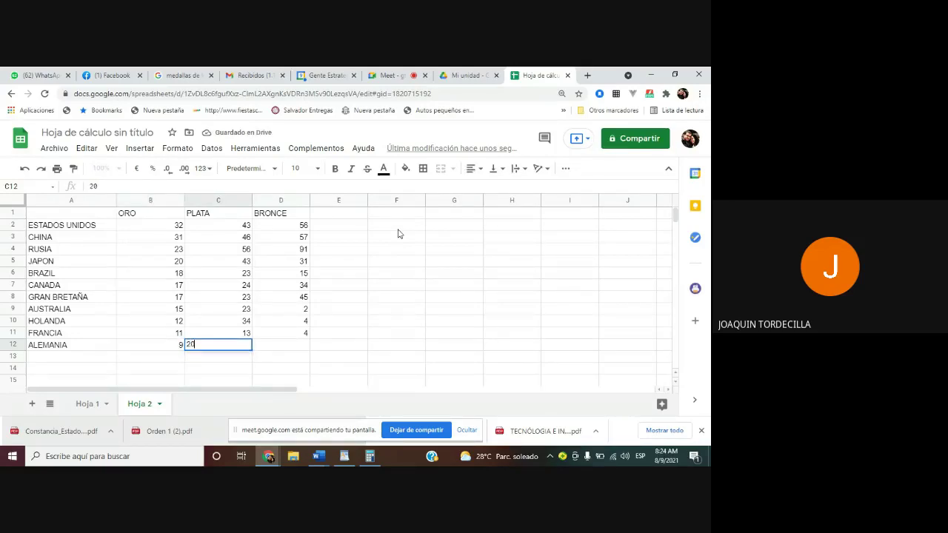
key("Tab")
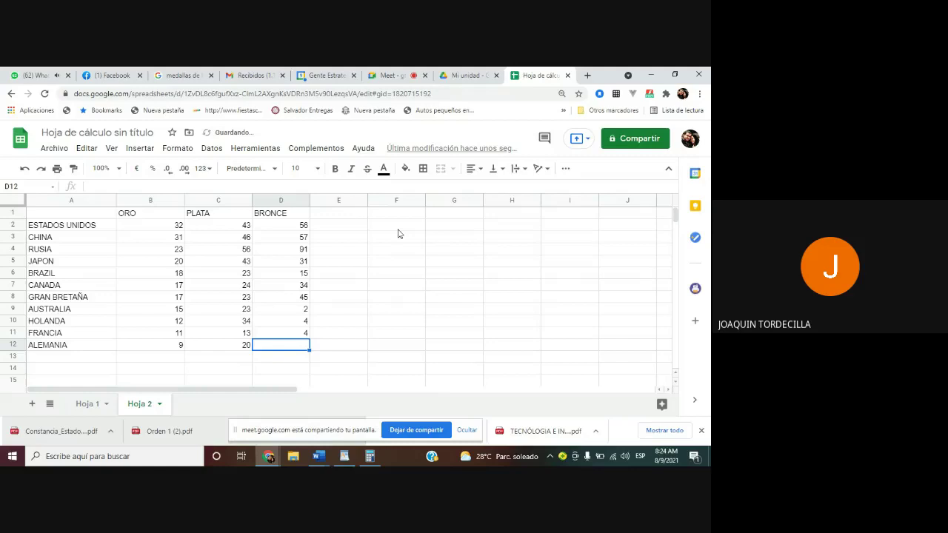
type("13")
key("Tab")
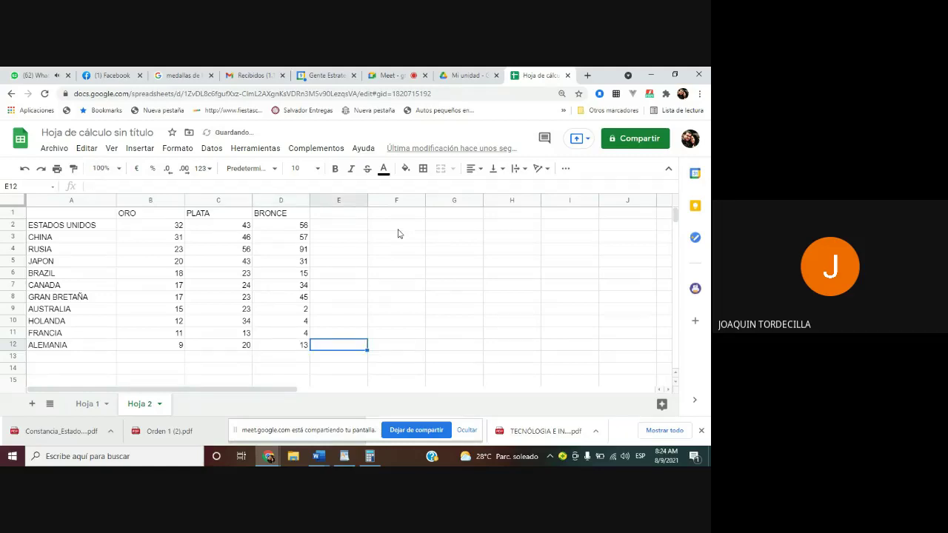
Switch to the Google Meet call, admit the waiting participant, and return to the medal spreadsheet
left_click(391, 75)
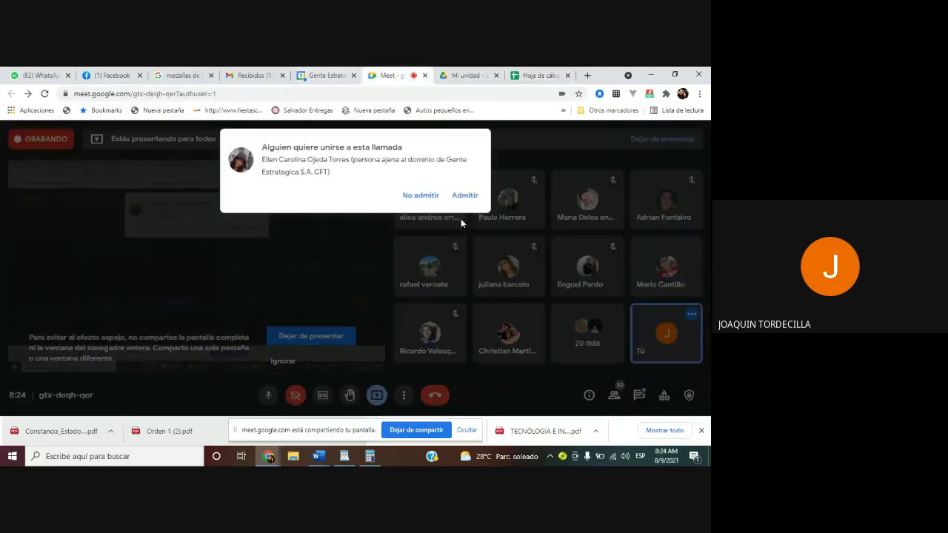
left_click(465, 196)
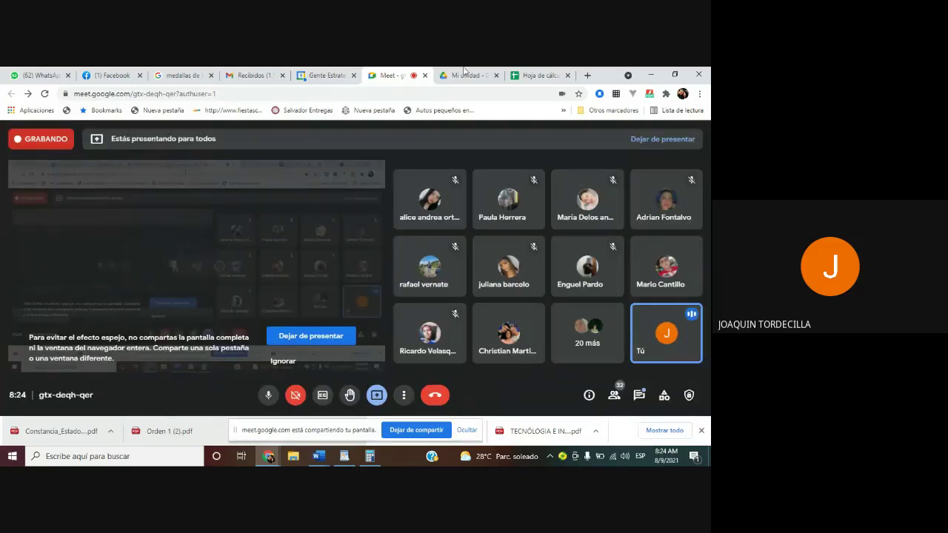
left_click(537, 75)
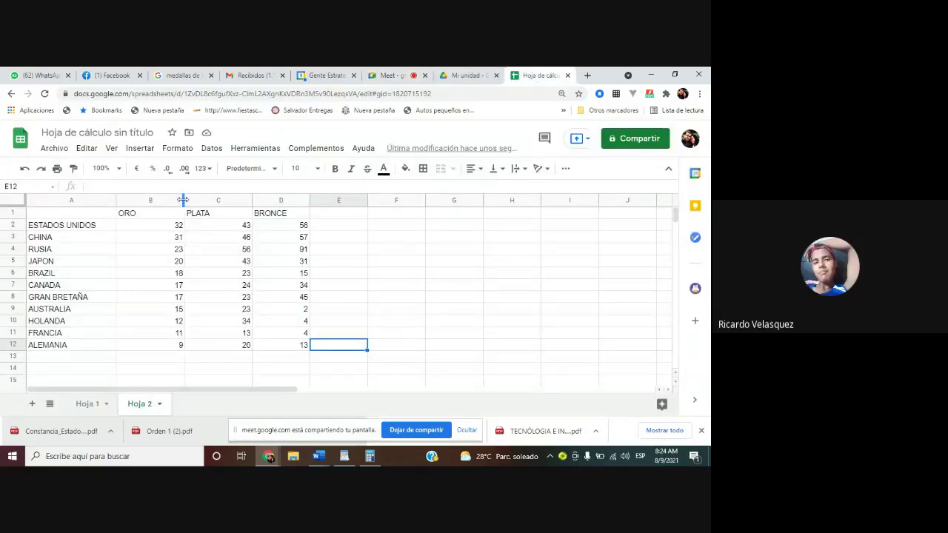
Narrow the ORO, PLATA and BRONCE columns to fit their headings and values
left_click_drag(185, 202, 156, 214)
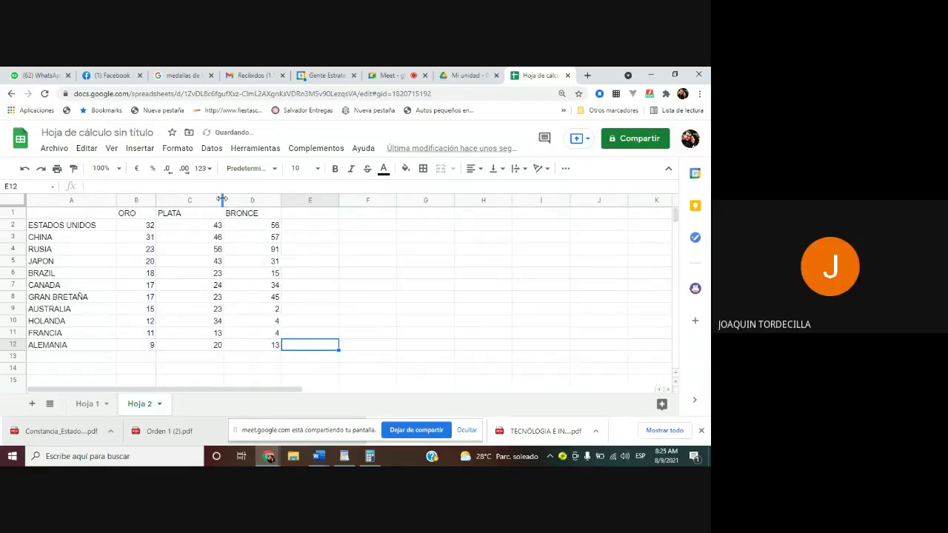
left_click_drag(222, 200, 199, 207)
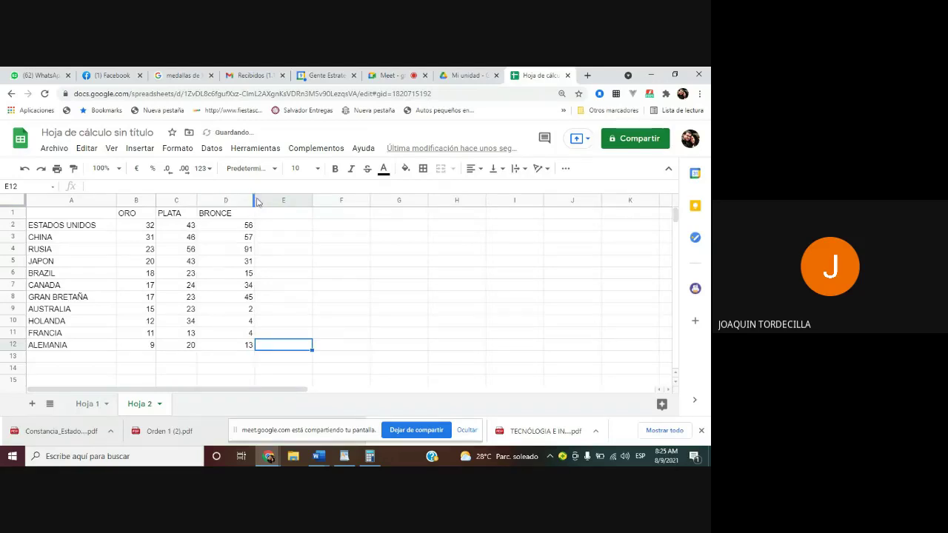
left_click_drag(256, 202, 240, 203)
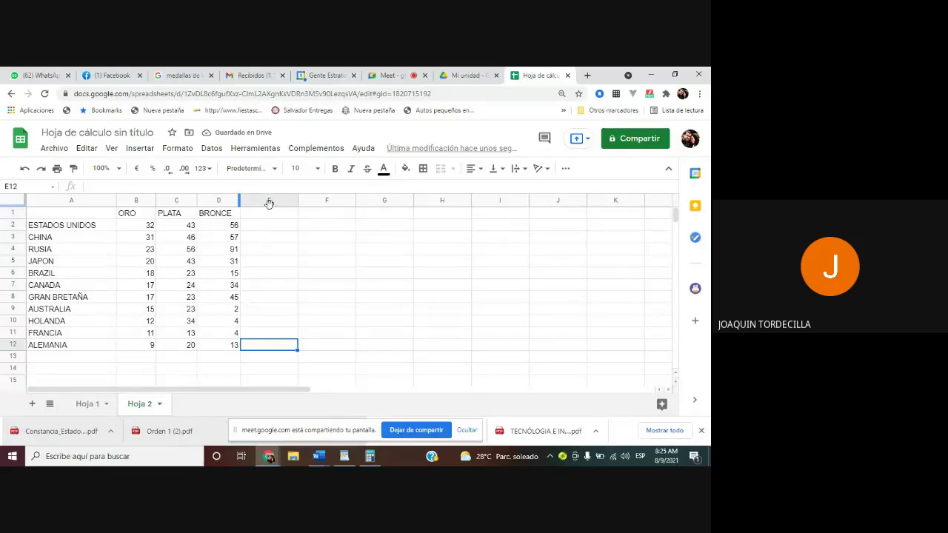
Increase the height of all rows in the sheet and widen the empty column E next to BRONCE
left_click(17, 200)
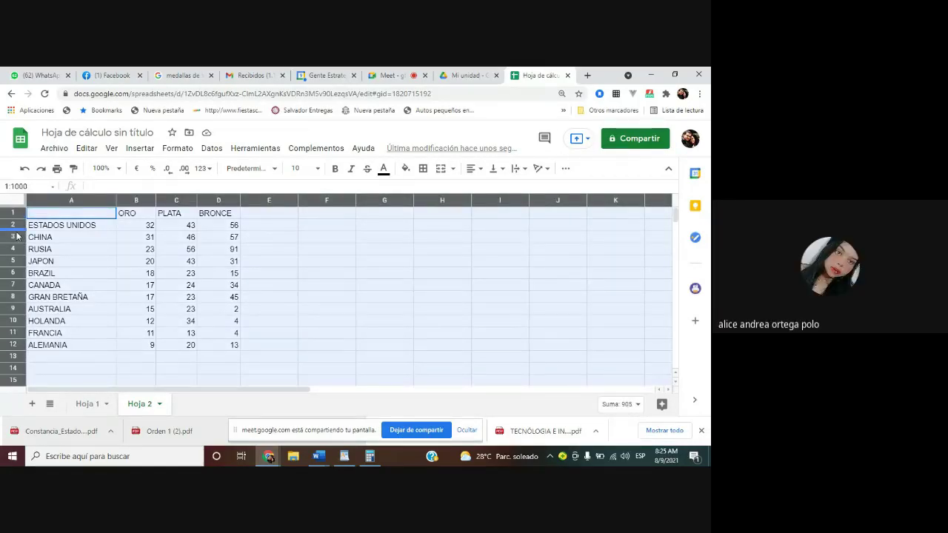
left_click_drag(17, 231, 19, 237)
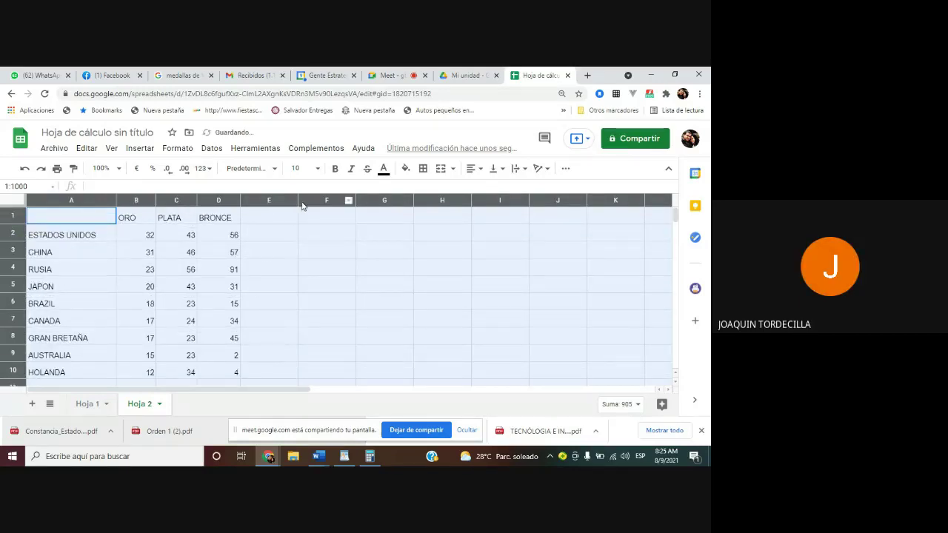
left_click(305, 231)
left_click_drag(297, 201, 340, 205)
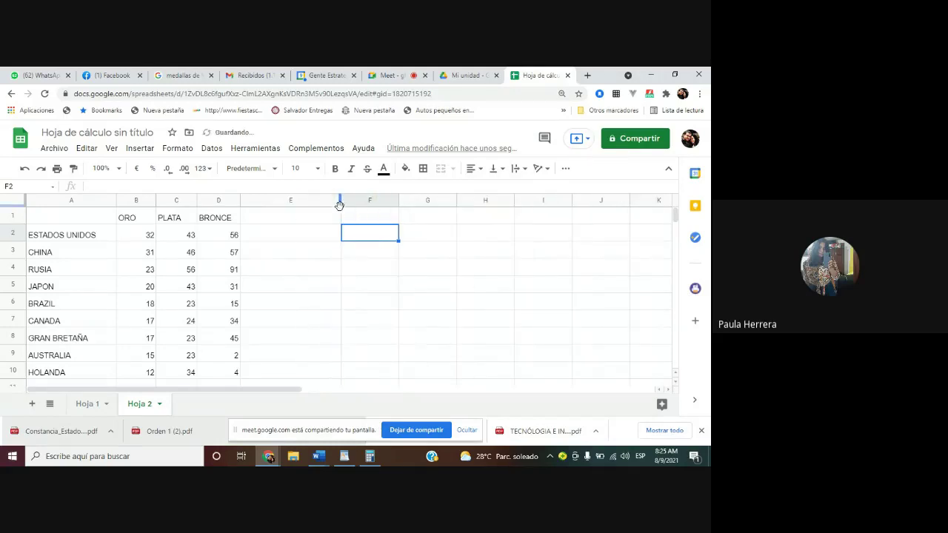
left_click(275, 235)
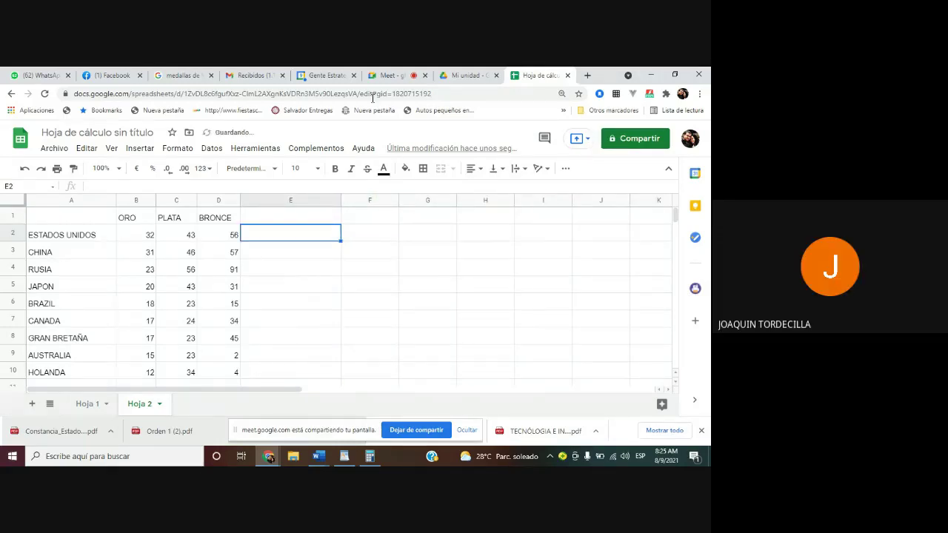
Examine the participant list in the Google Meet call and the class group chat in WhatsApp Web
left_click(390, 76)
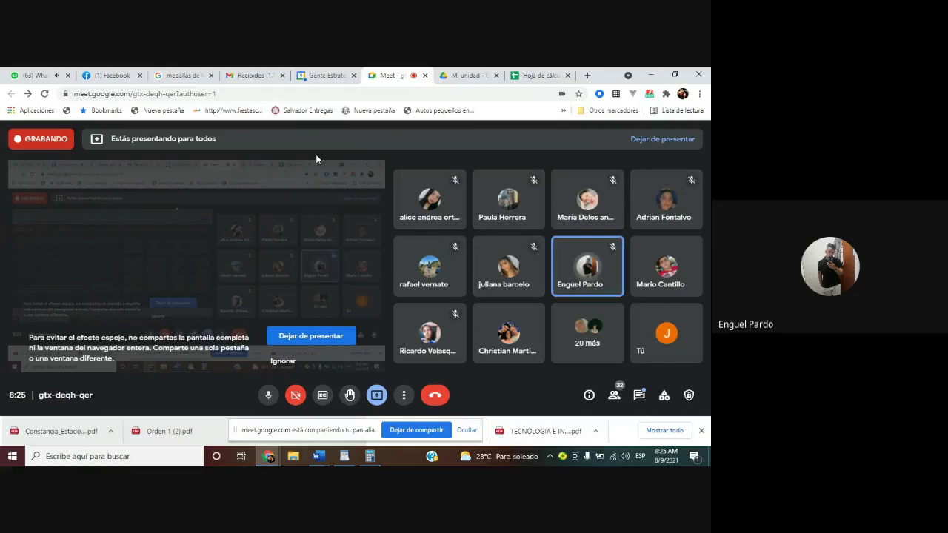
left_click(621, 388)
scroll(619, 320, "down", 1)
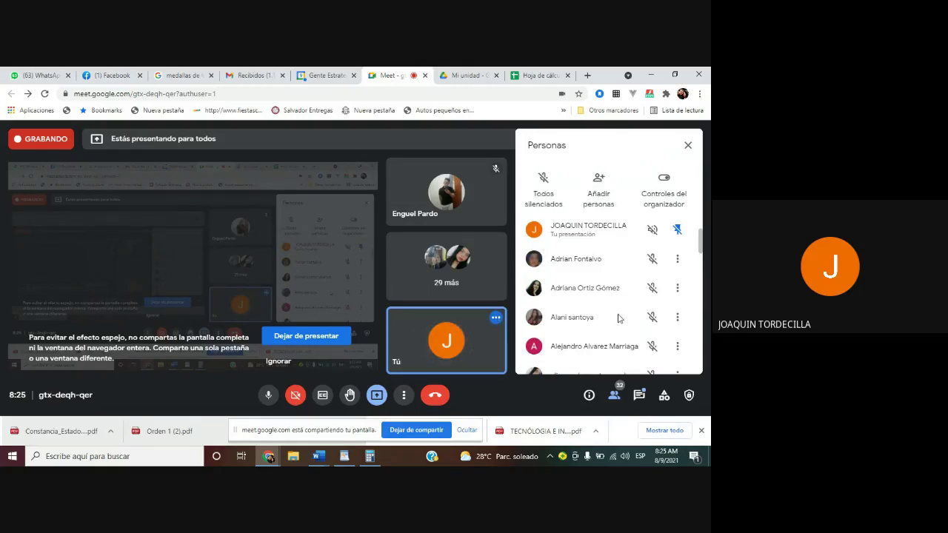
left_click(33, 74)
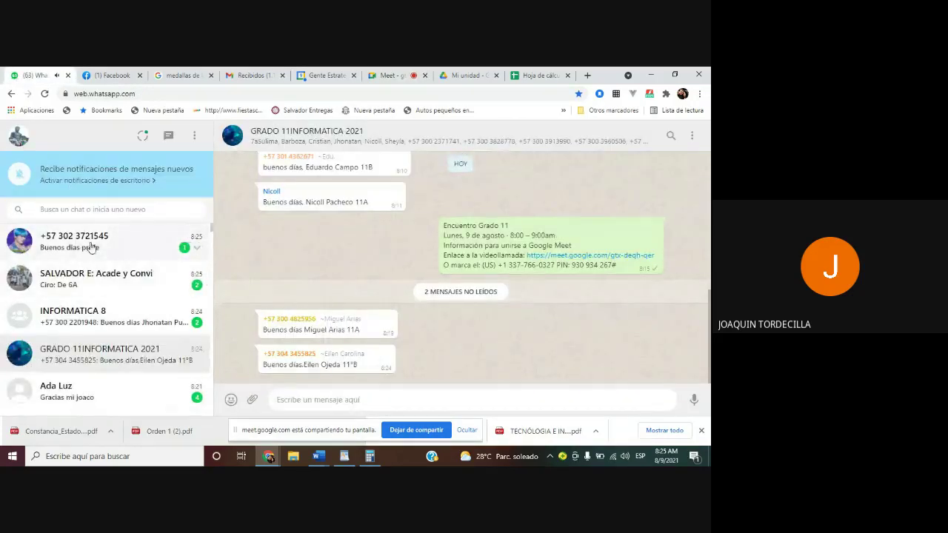
left_click(394, 76)
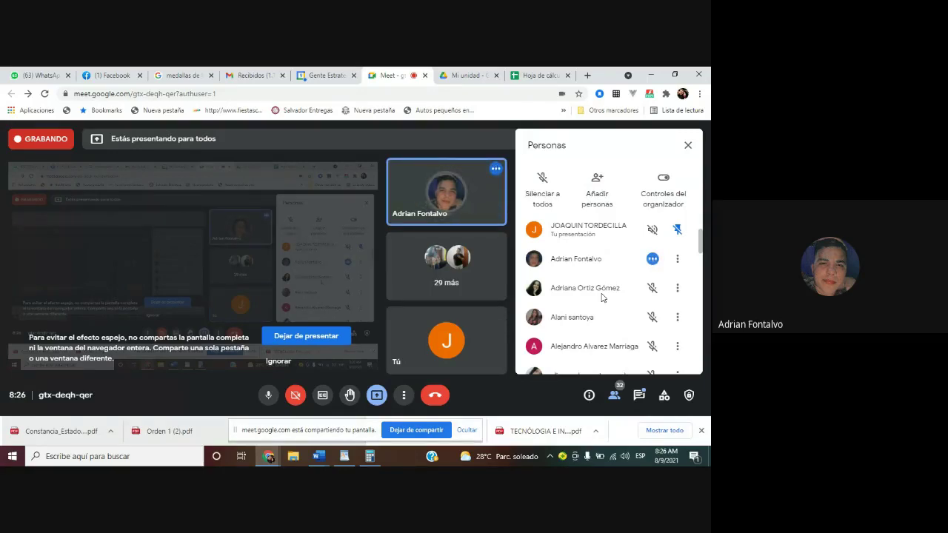
scroll(601, 298, "down", 3)
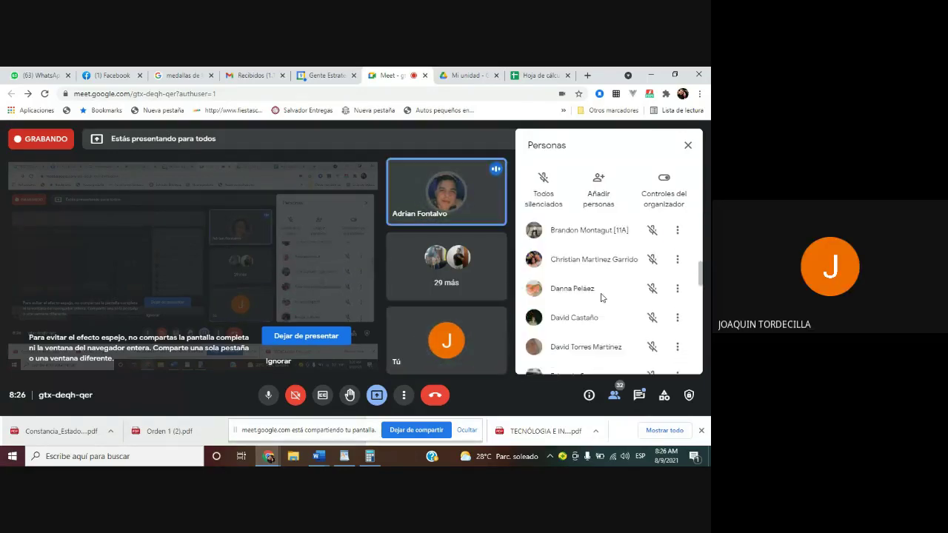
scroll(601, 298, "down", 2)
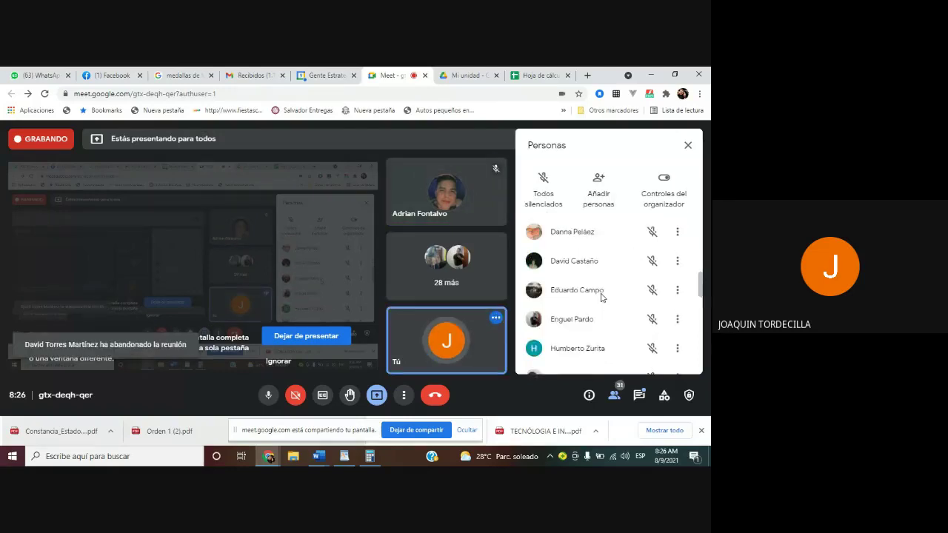
scroll(601, 297, "down", 1)
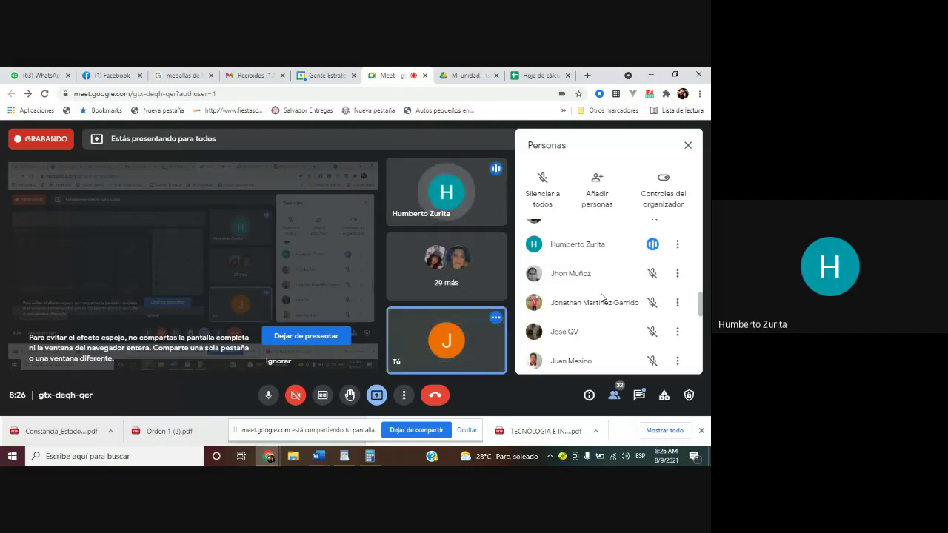
Switch to the medal spreadsheet, widen column E further and enter the heading GRAFICA in E1
left_click(539, 76)
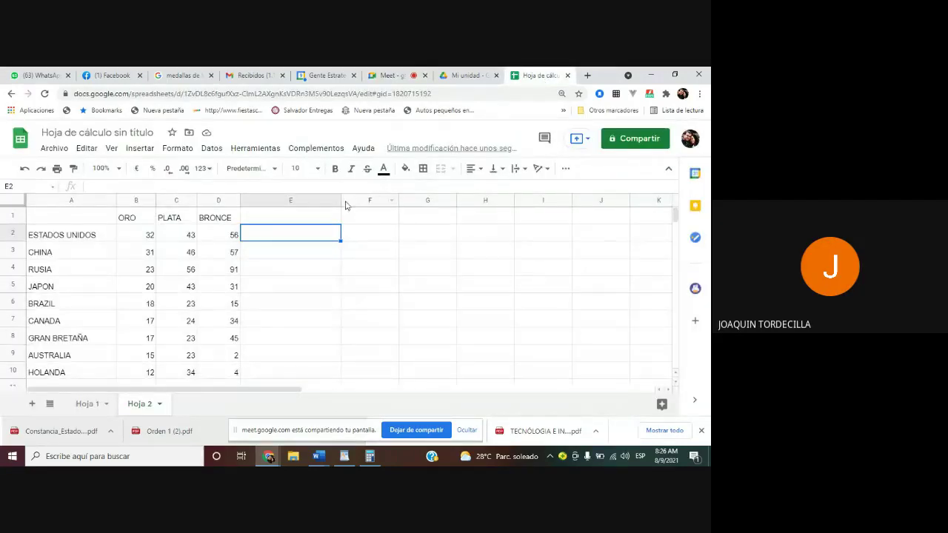
left_click_drag(341, 202, 386, 201)
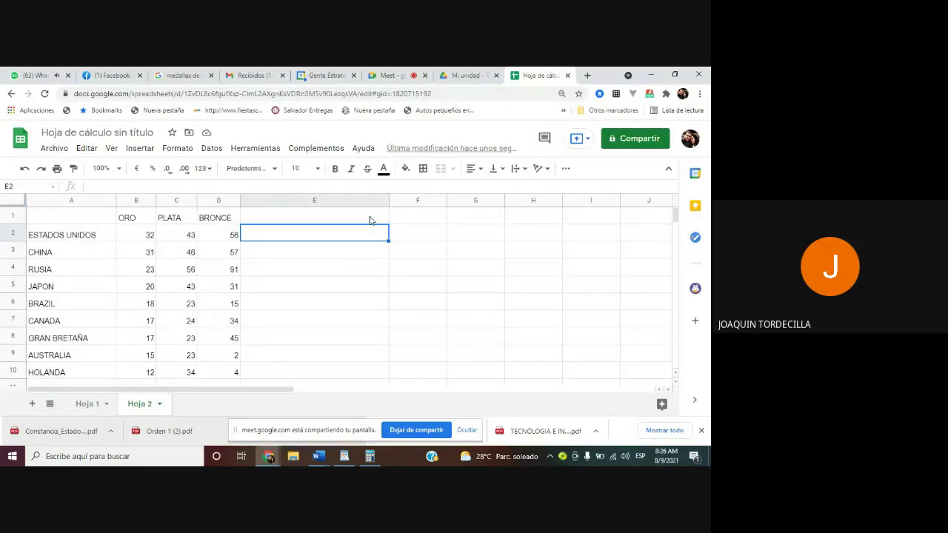
left_click(369, 219)
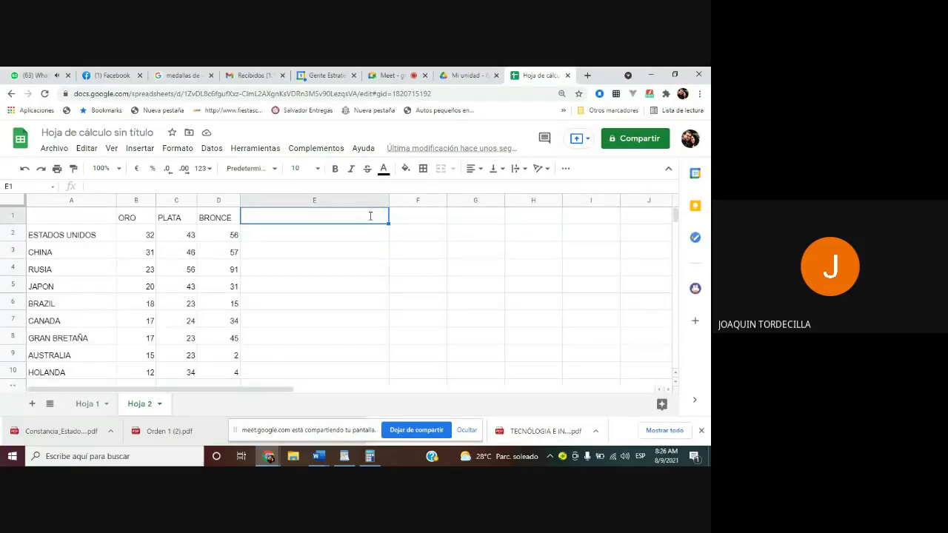
type("GRAFICA")
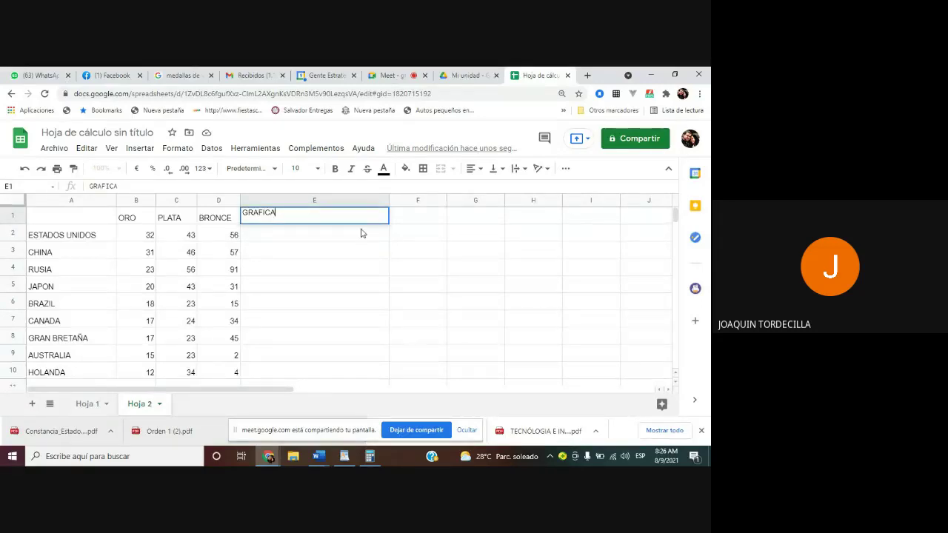
key("Return")
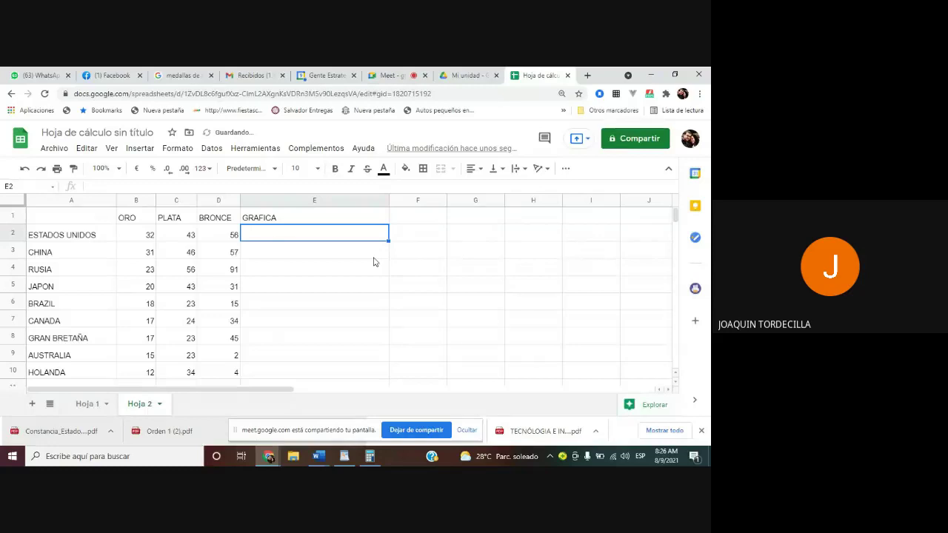
Enter the formula =SPARKLINE(B2:D2) in E2 to chart the medals of ESTADOS UNIDOS
type("=")
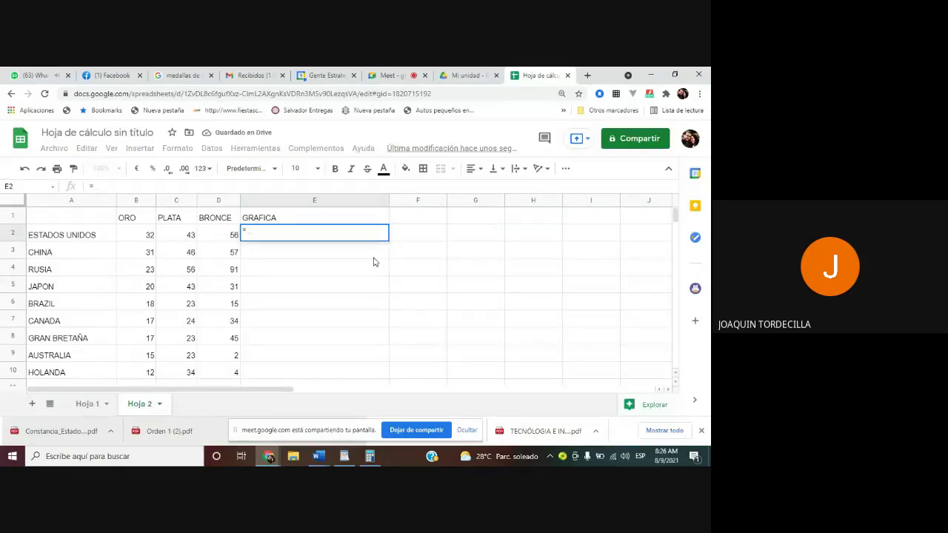
type("SPAR")
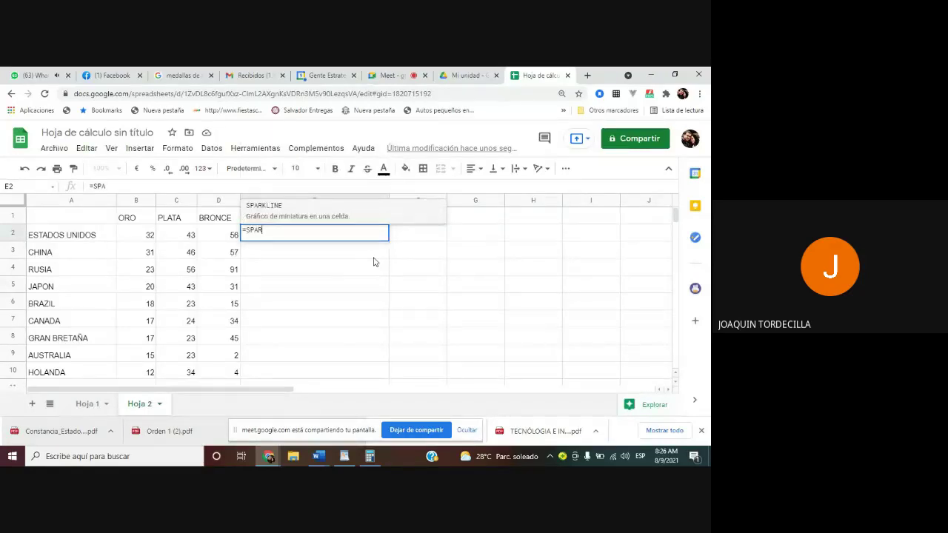
type("KLINA")
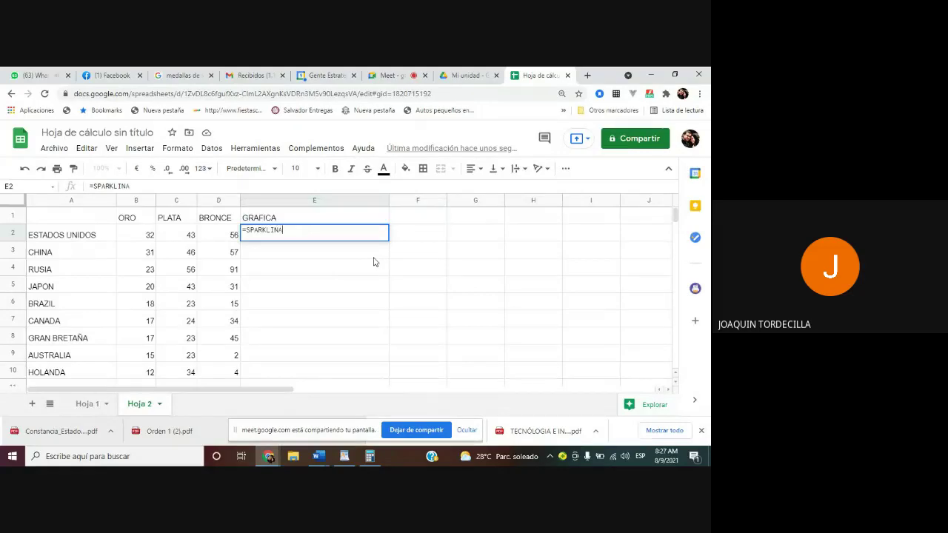
key("BackSpace")
type("E")
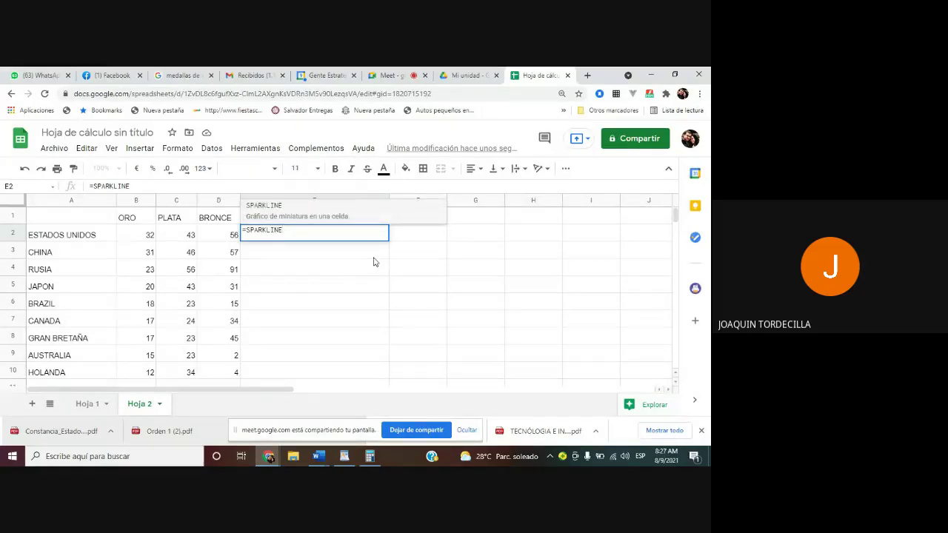
type("(")
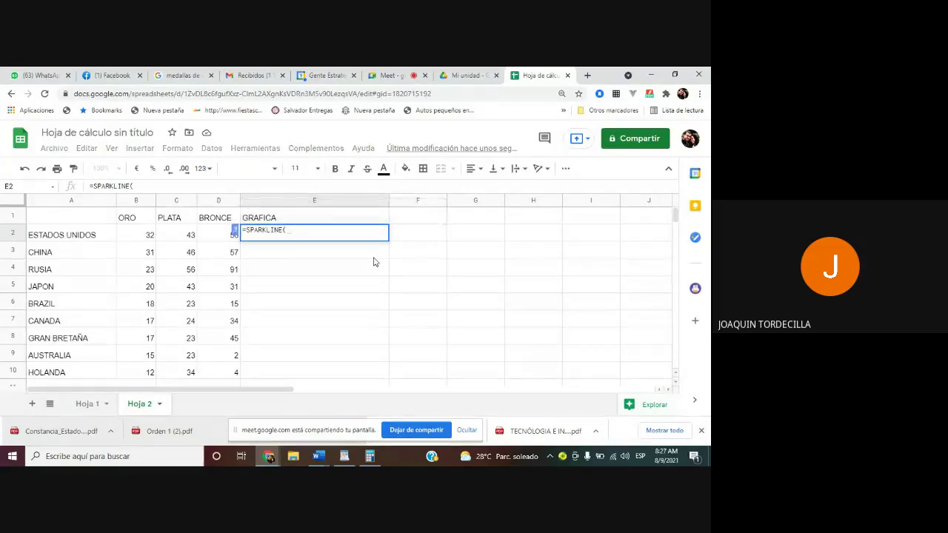
left_click_drag(138, 239, 217, 236)
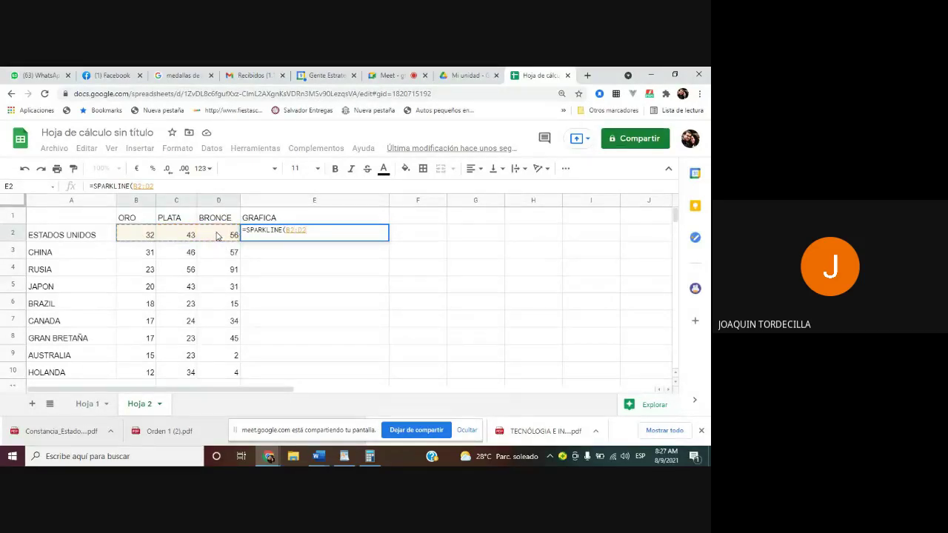
type(")")
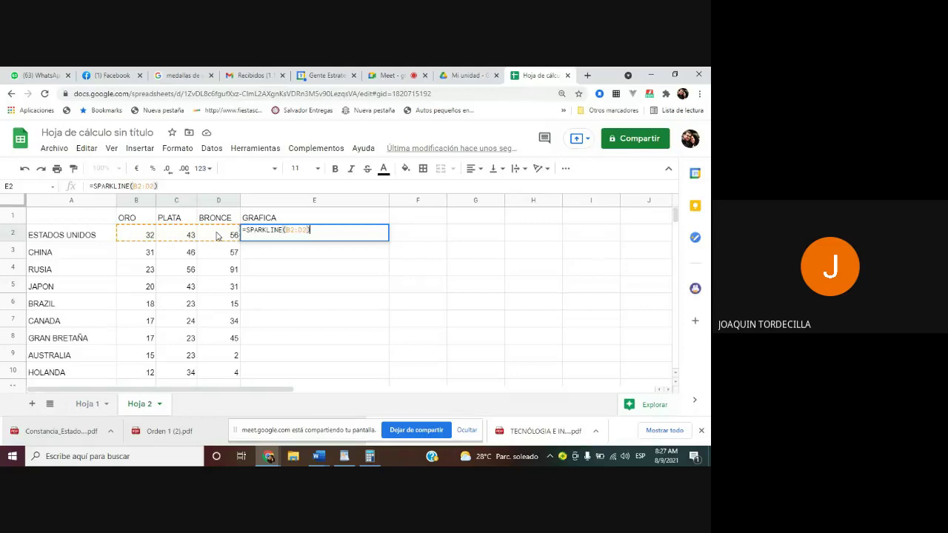
key("Return")
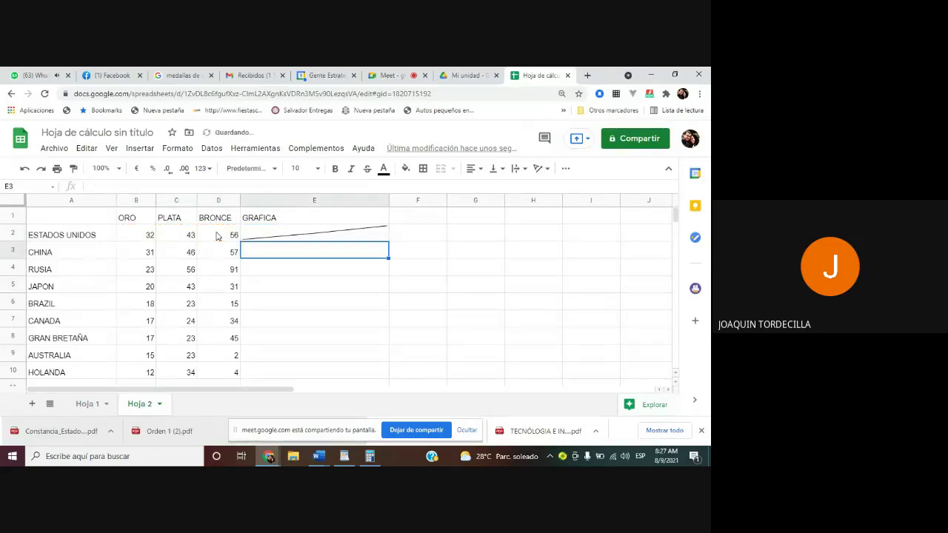
Fill the sparkline formula from E2 down through E12, so every country to ALEMANIA has a line chart
left_click(289, 237)
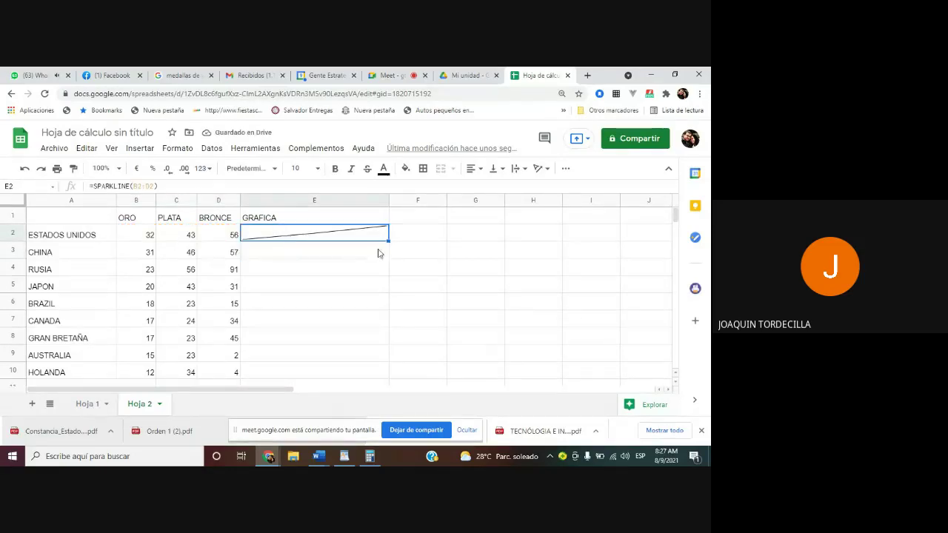
left_click_drag(389, 241, 375, 389)
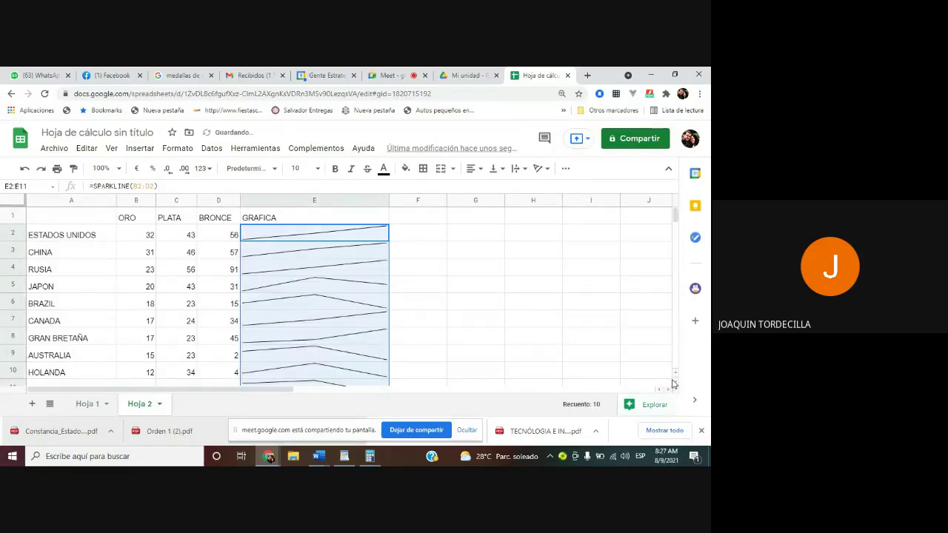
left_click(418, 340)
key("Down")
key("Down")
key("Down")
key("Down")
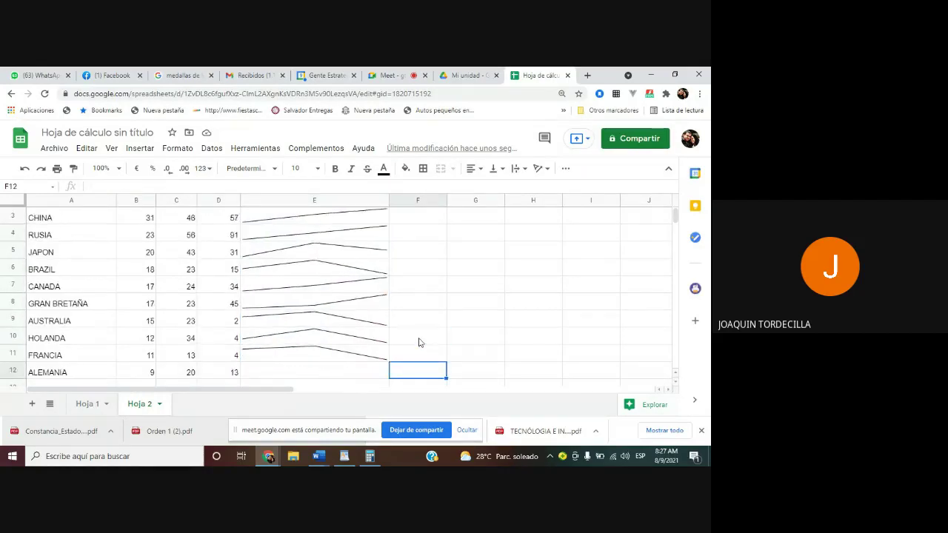
left_click_drag(370, 338, 375, 351)
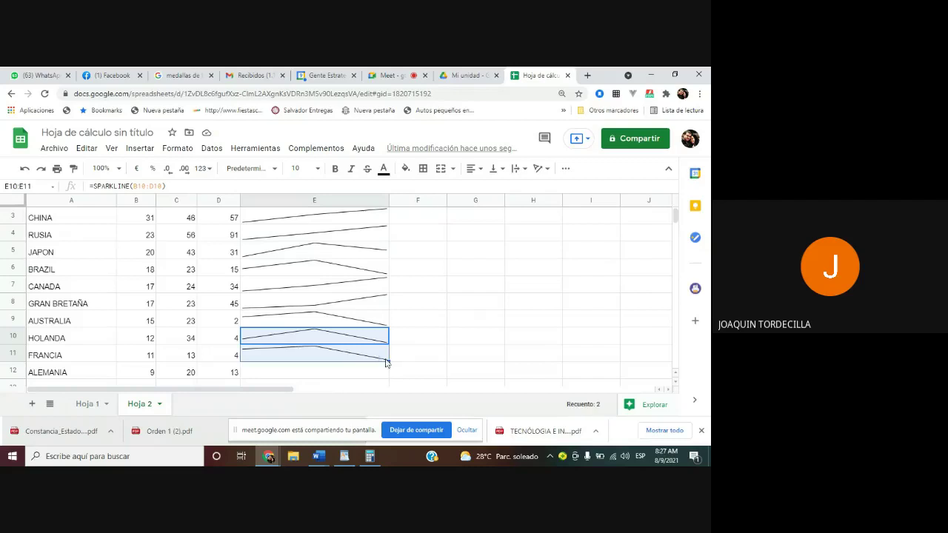
left_click(420, 339)
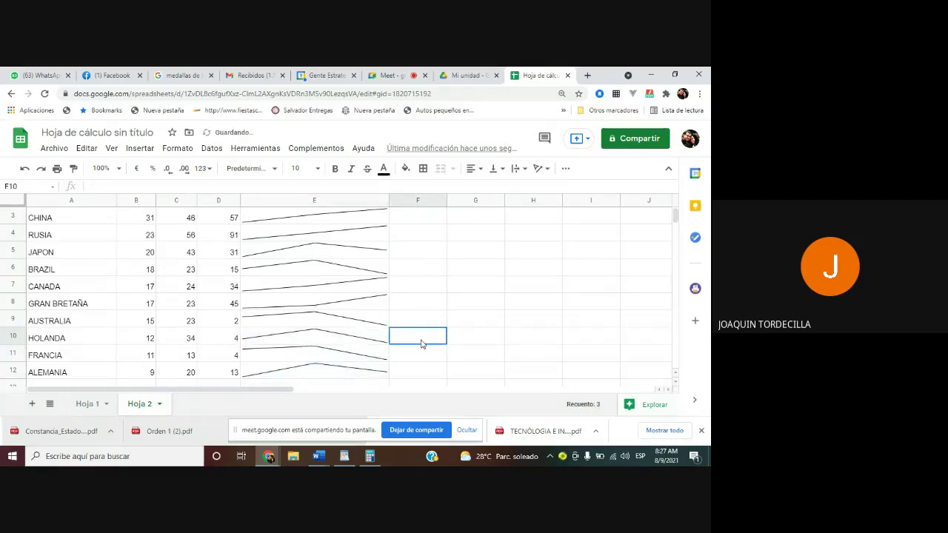
Examine the formulas of the line and win-loss sparklines in E5 and F5 on the Hoja 1 sheet
scroll(422, 343, "up", 1)
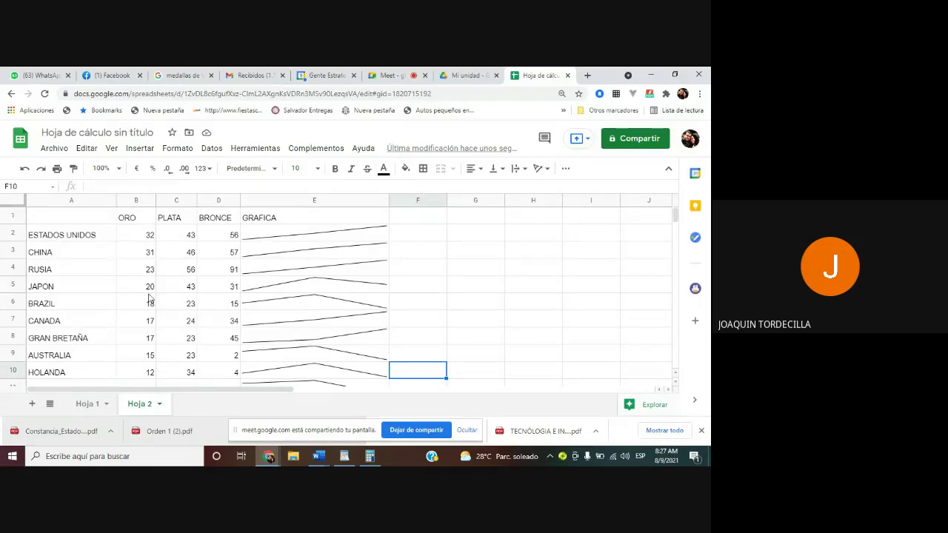
left_click(88, 405)
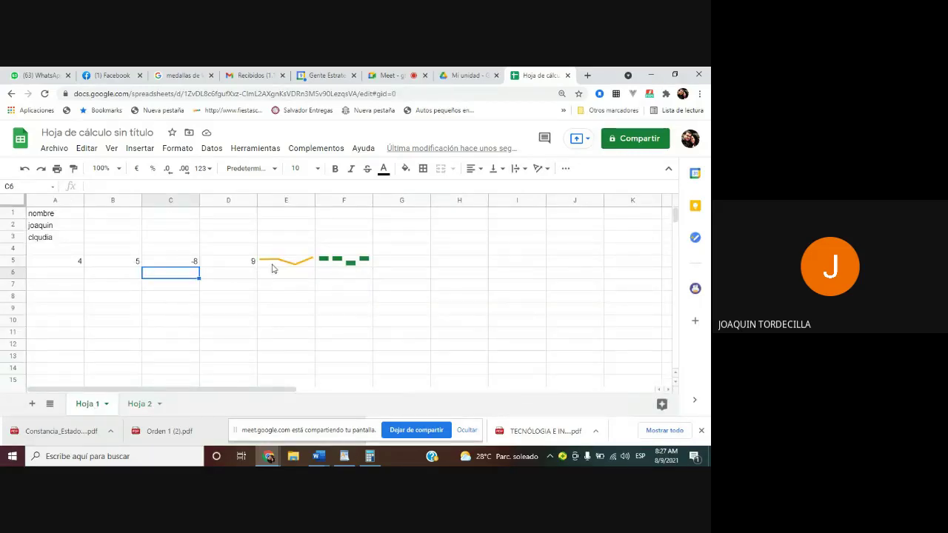
left_click(288, 266)
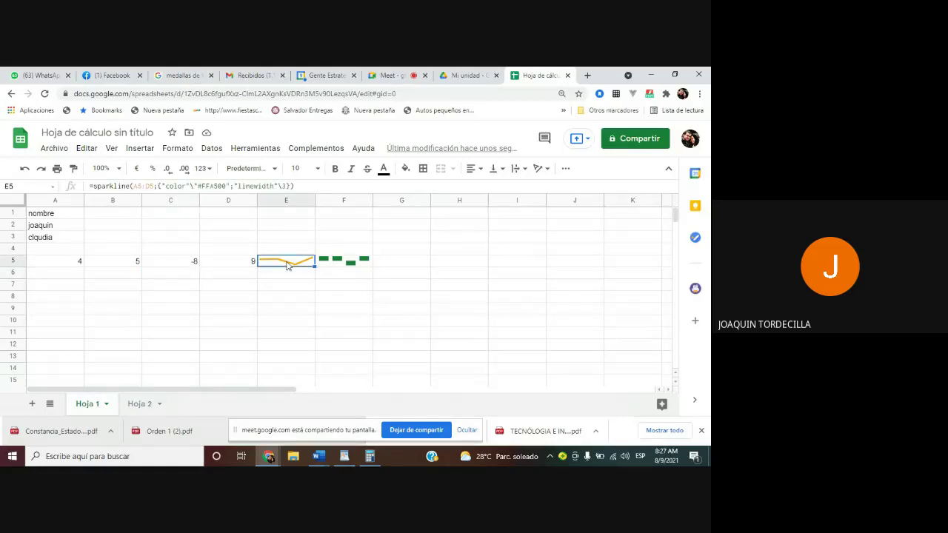
left_click(324, 264)
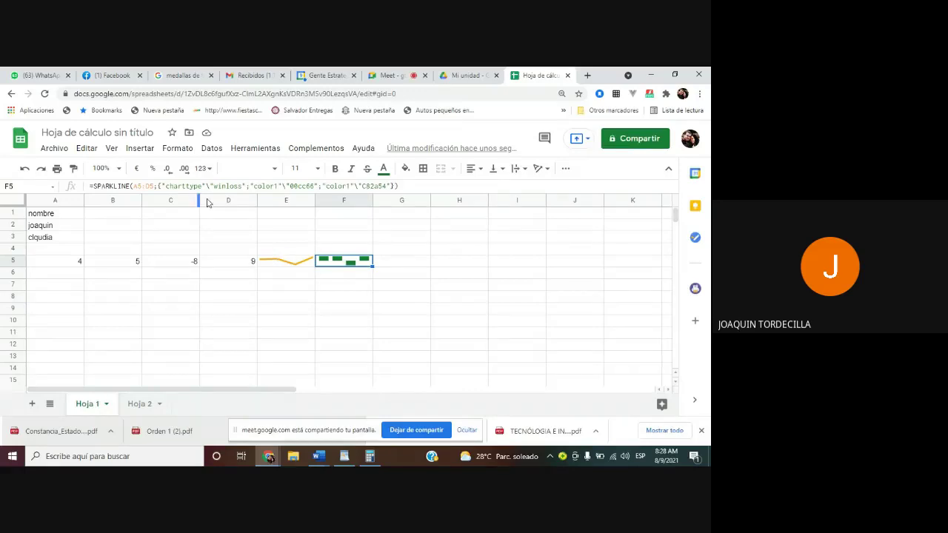
Return to the Hoja 2 sheet and extend the heading in E1 to GRAFICA LINEAL
left_click(141, 406)
double_click(314, 217)
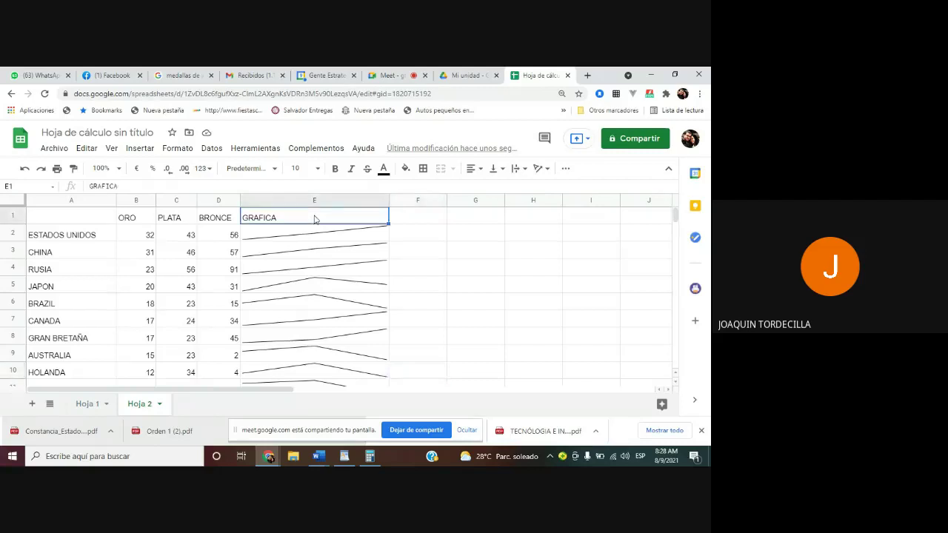
type("LINEAL")
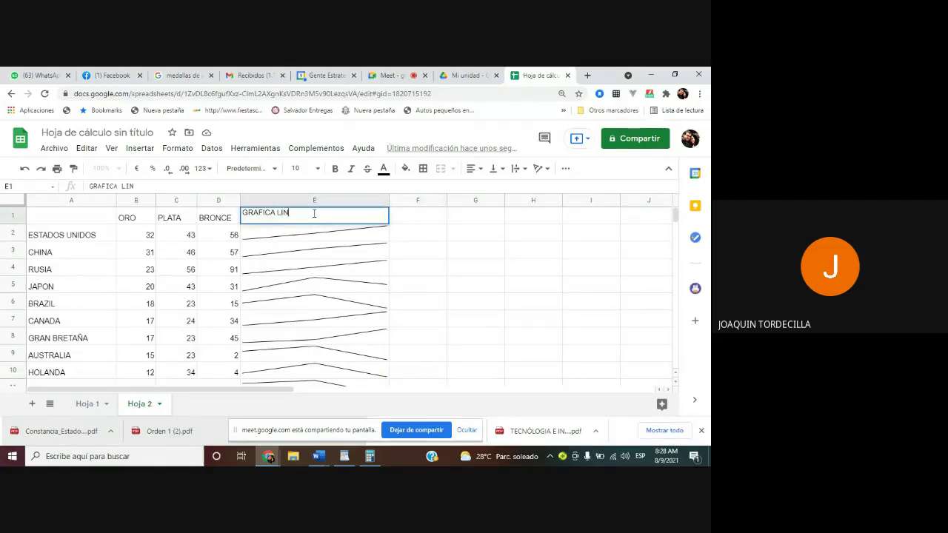
left_click(376, 249)
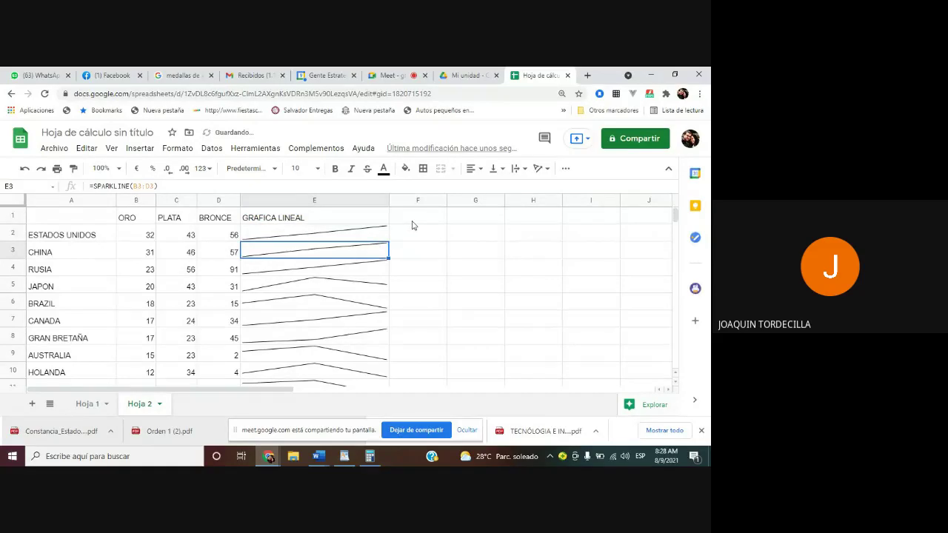
Widen column F to match column E and enter the heading GRAFICA COLUMNAS in F1
left_click(413, 222)
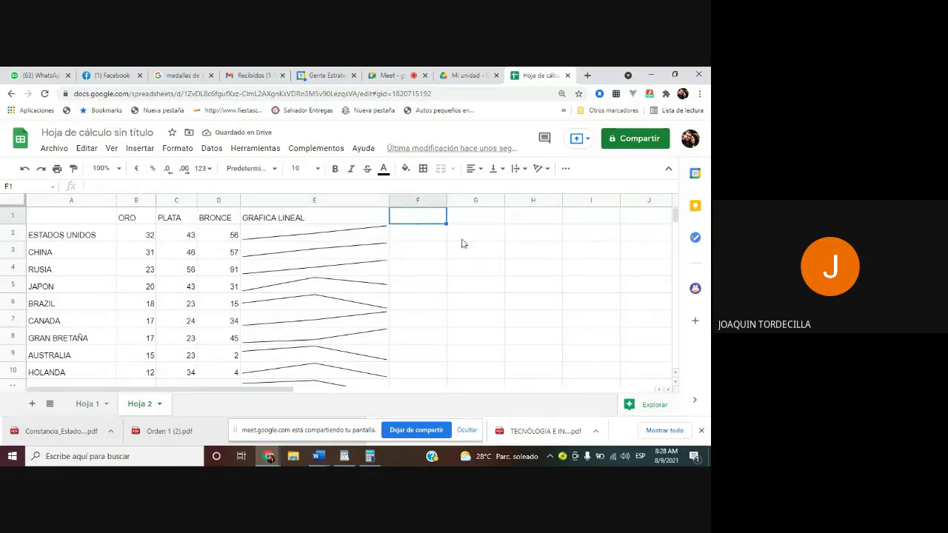
left_click_drag(447, 201, 537, 225)
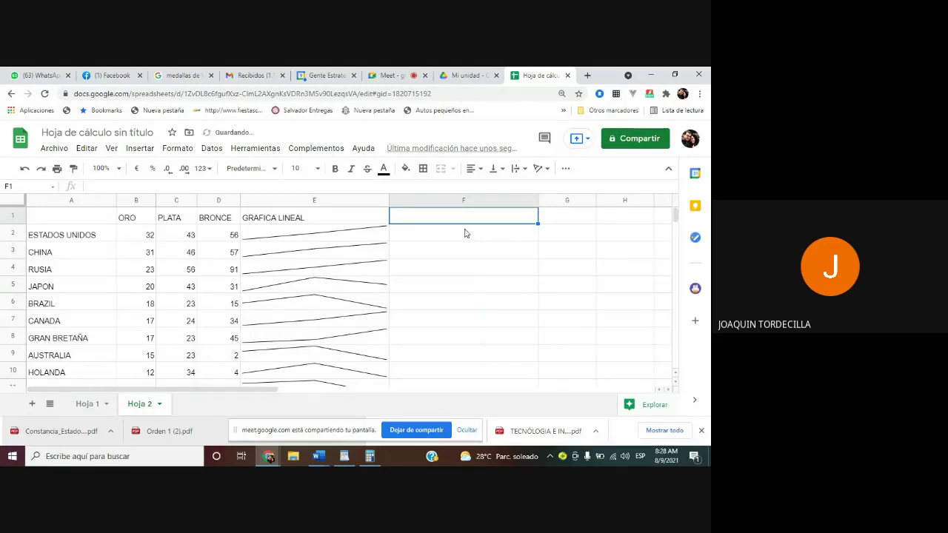
type("GRAFICA")
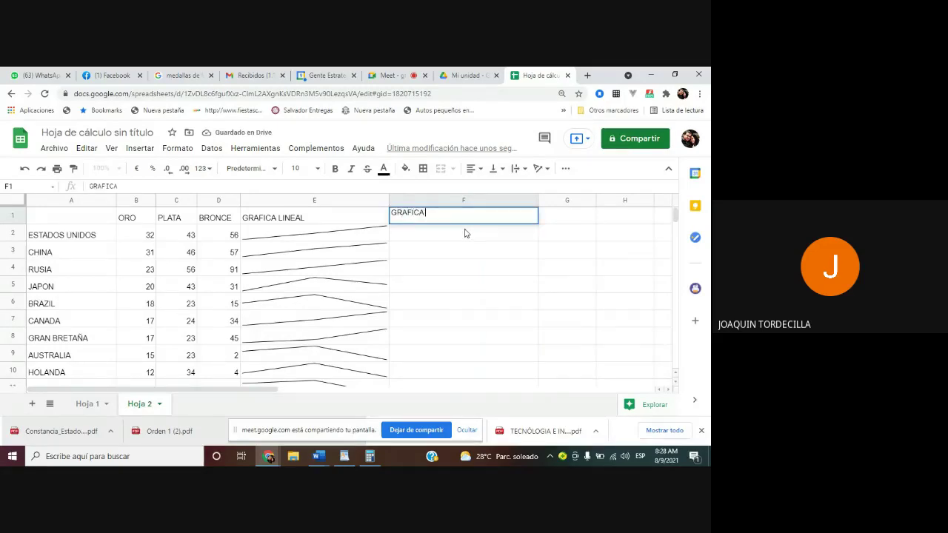
type(" COLUMNAS")
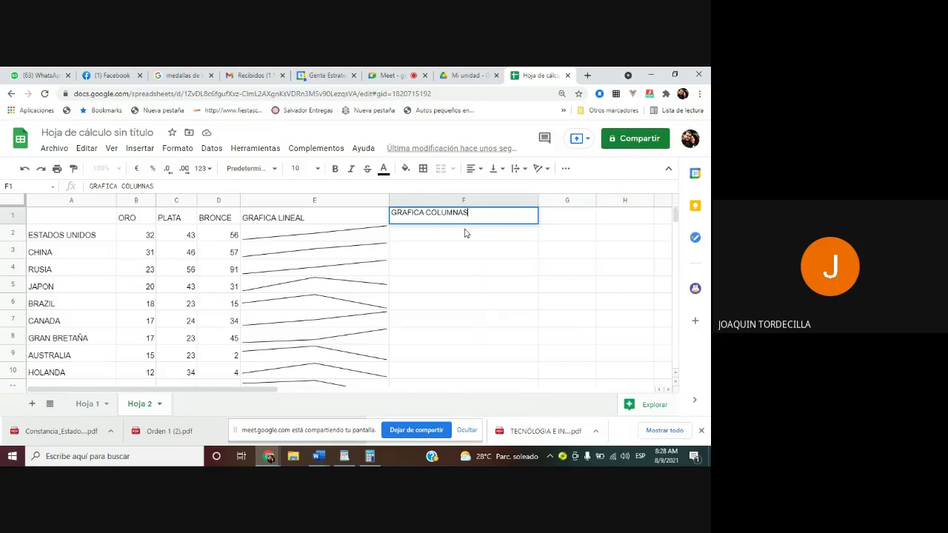
key("Return")
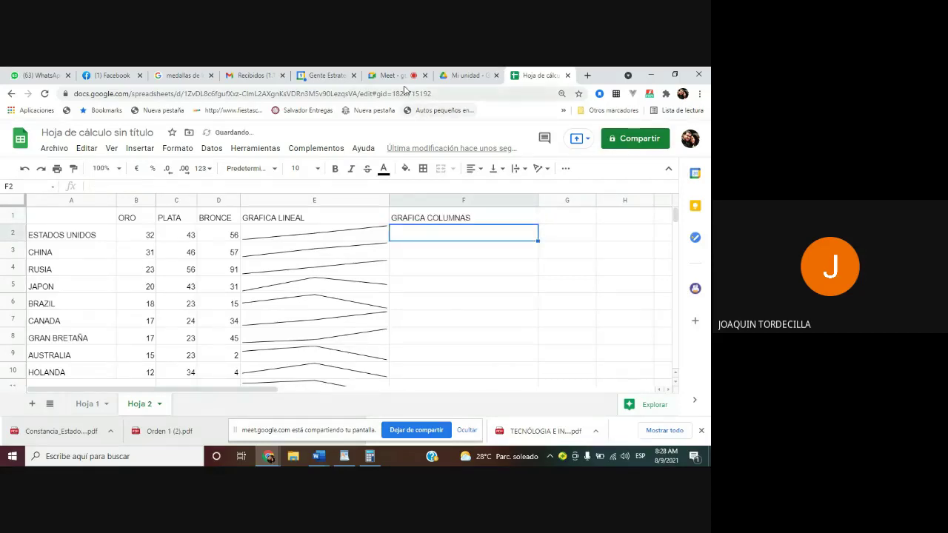
Switch to the Google Meet call, admit the waiting participant, and review the rest of the participant list
left_click(393, 76)
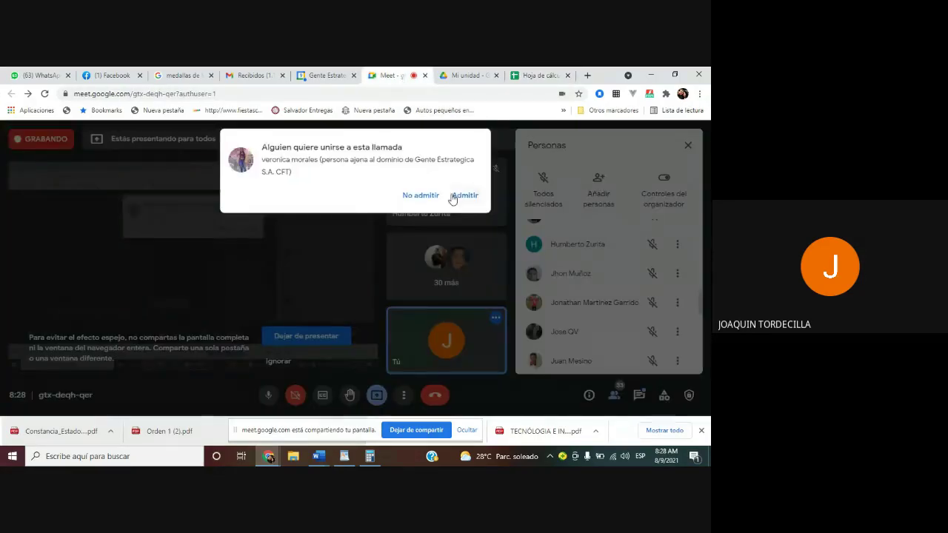
left_click(455, 195)
scroll(573, 275, "down", 3)
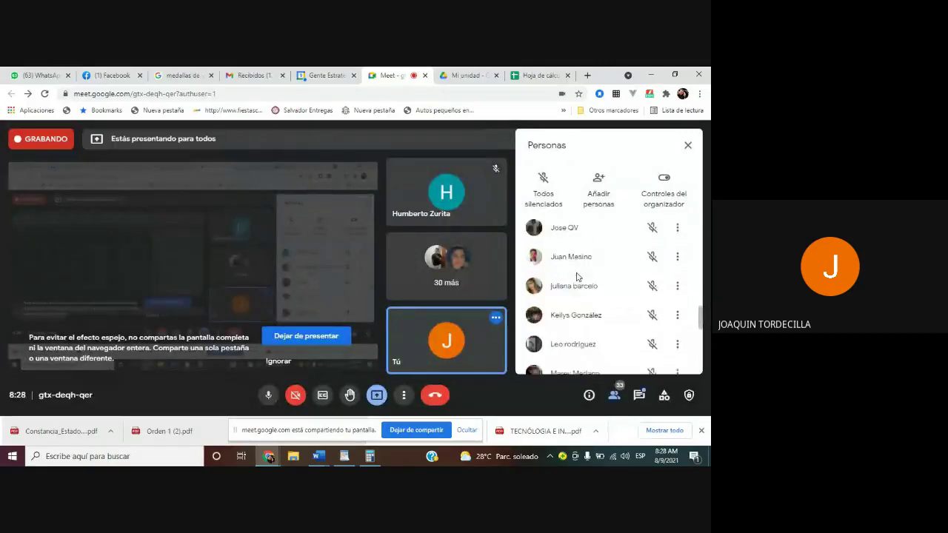
scroll(576, 276, "down", 2)
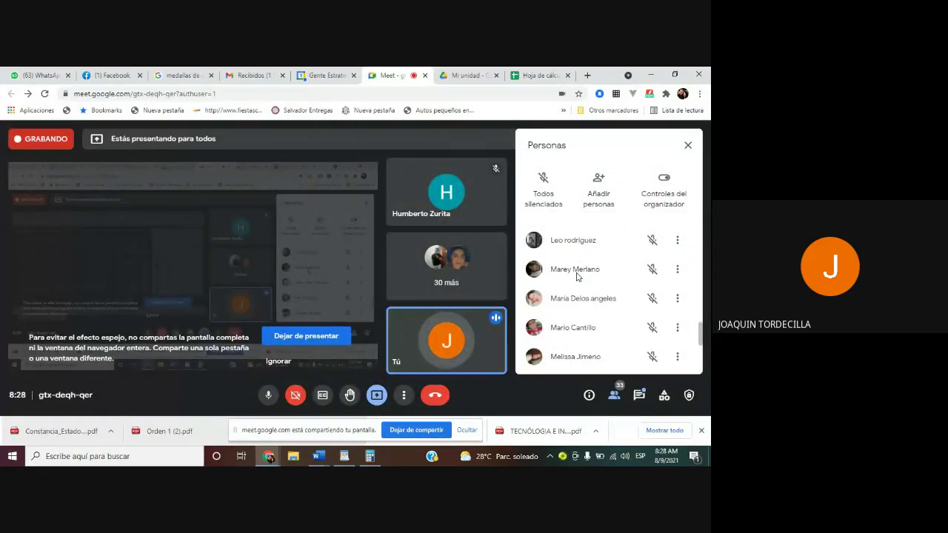
scroll(576, 276, "down", 2)
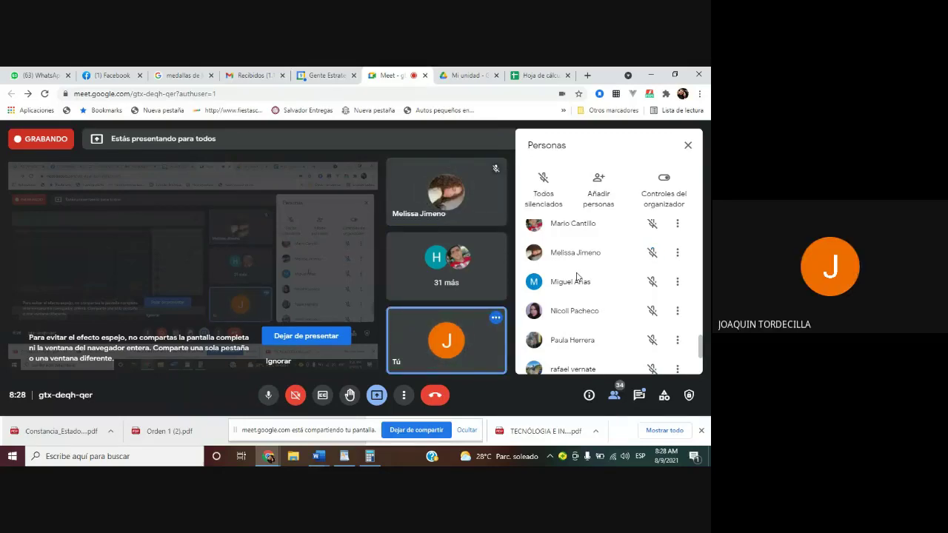
scroll(576, 276, "down", 1)
scroll(578, 276, "down", 1)
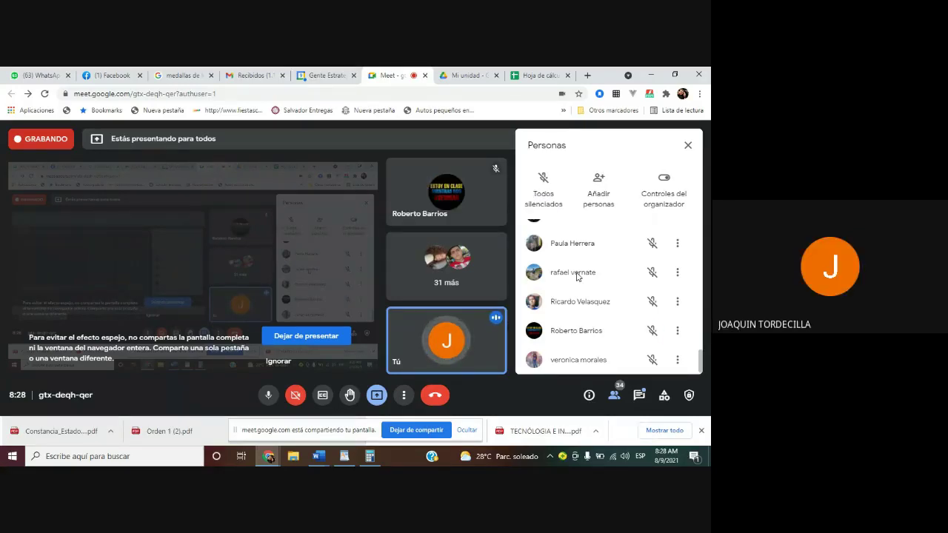
Switch from the Google Meet call back to the medal table in Google Sheets
left_click(541, 75)
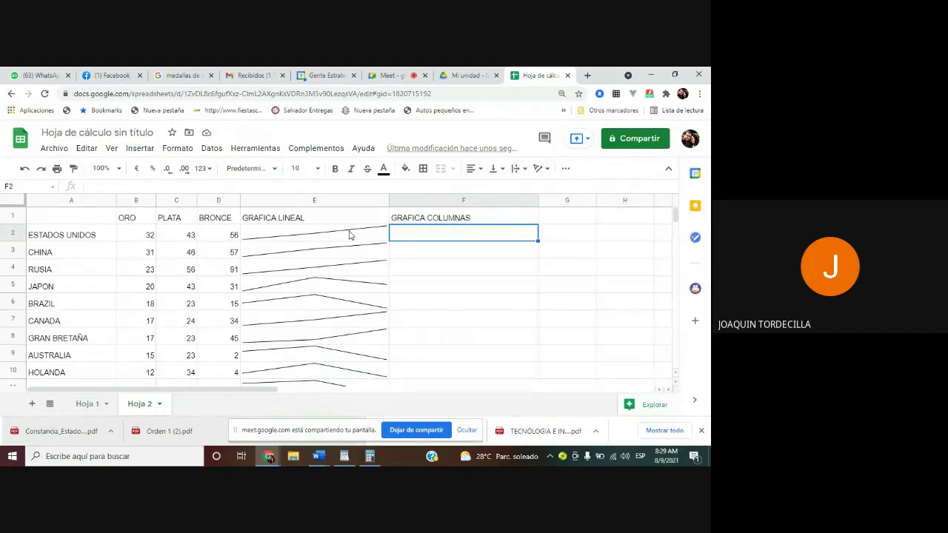
type("=")
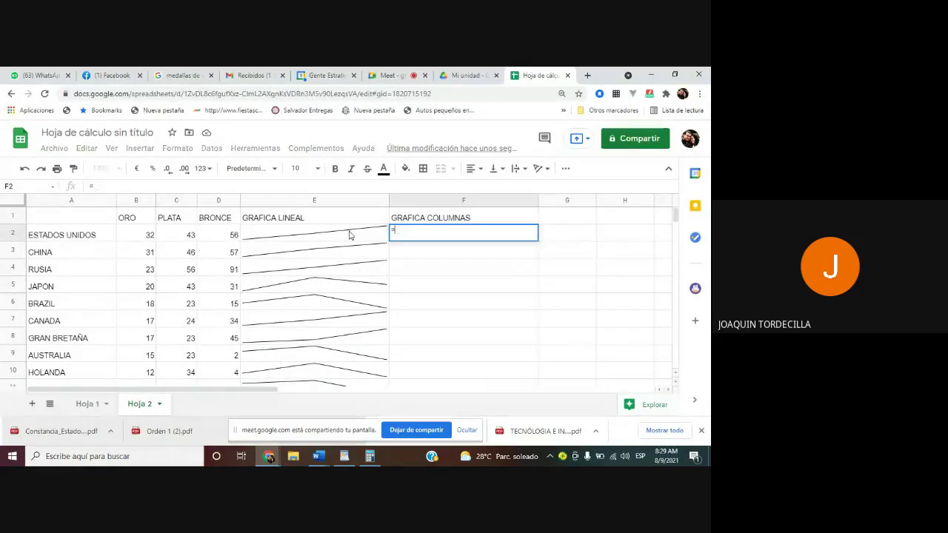
type("SPARK")
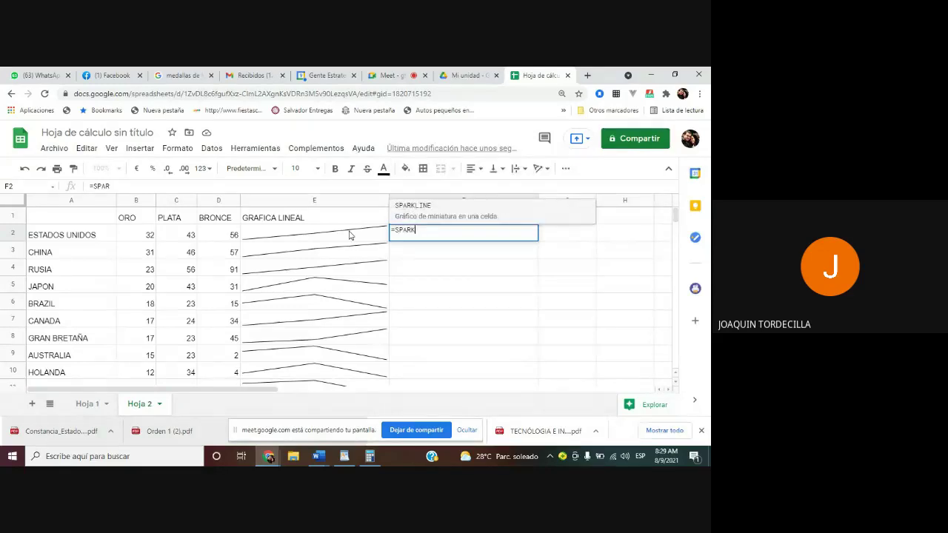
type("LINE(")
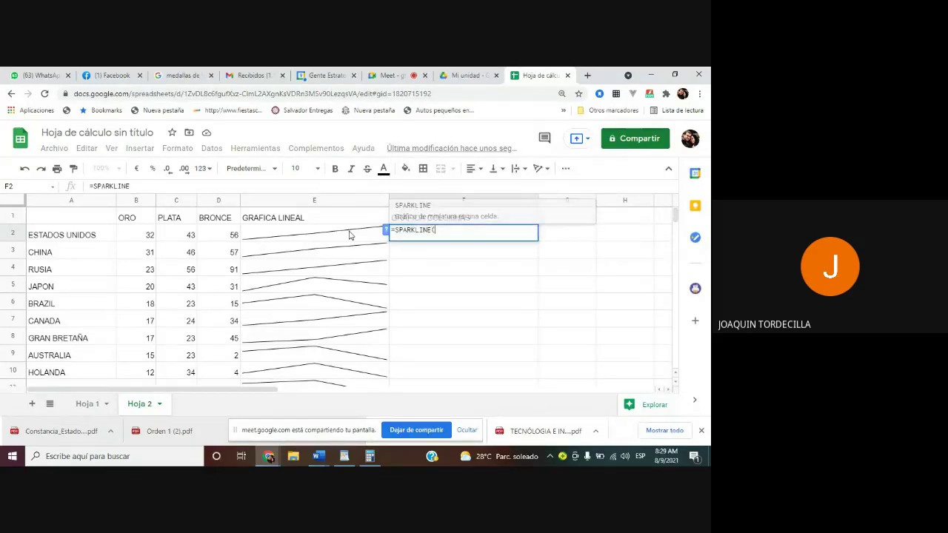
left_click(148, 235)
left_click_drag(149, 237, 201, 237)
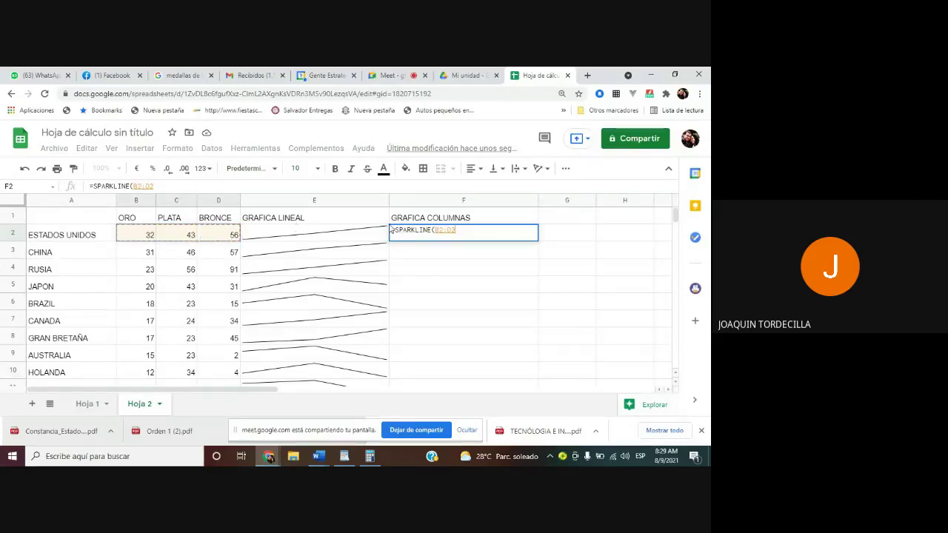
type(";")
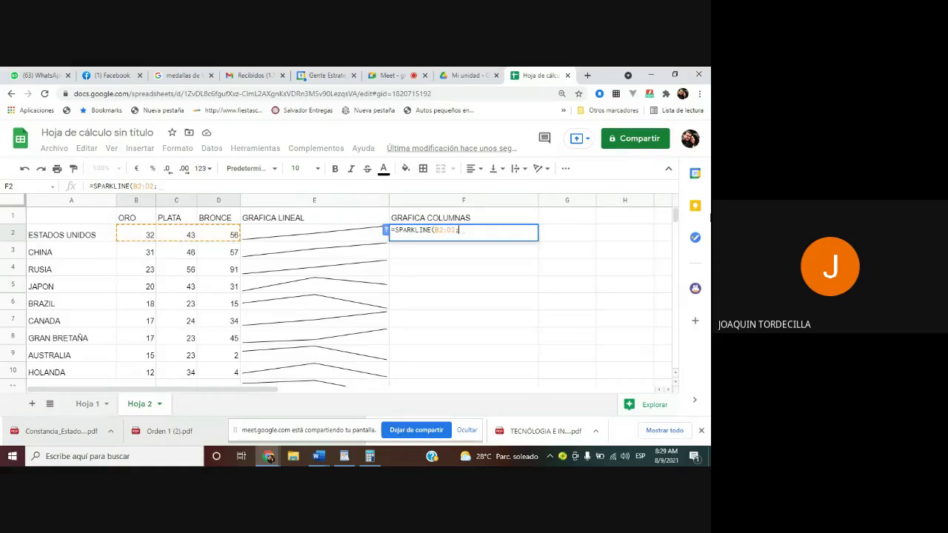
left_click(87, 404)
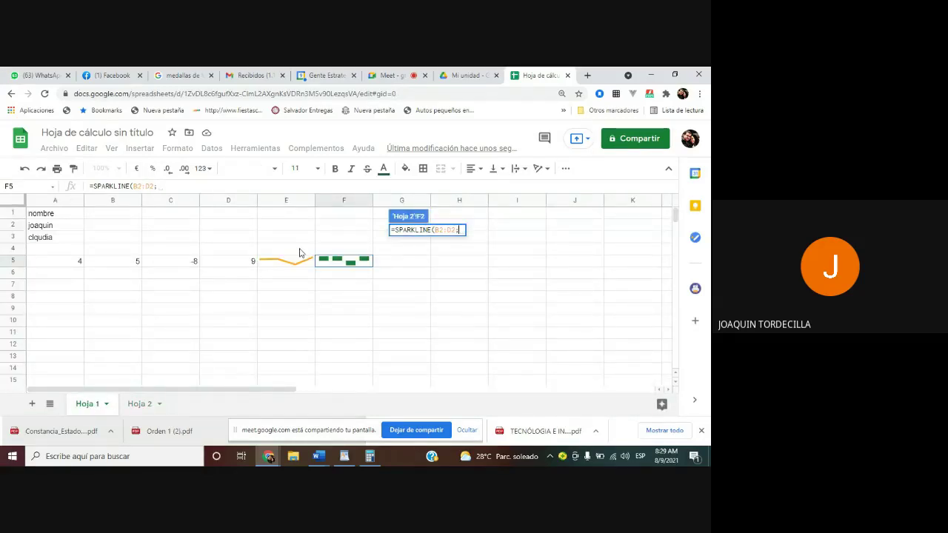
key("Escape")
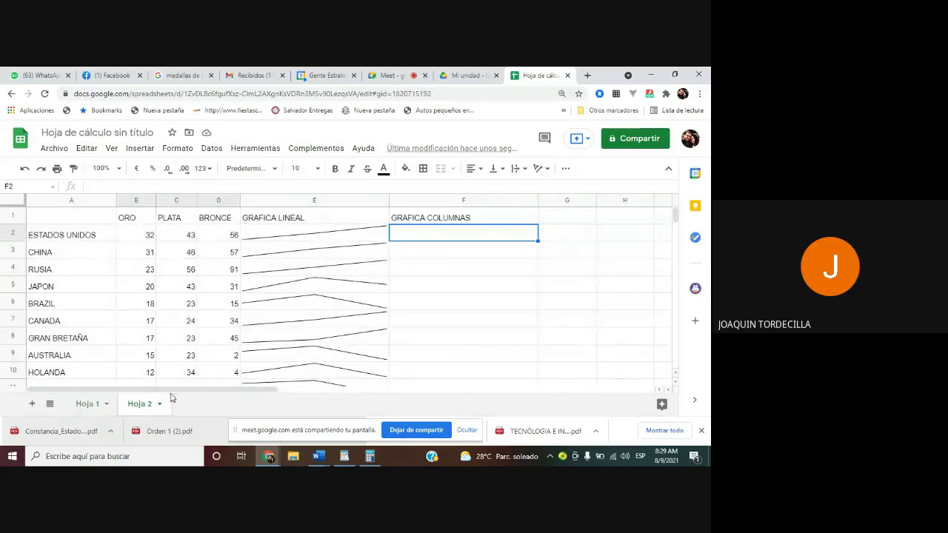
Check the win-loss sparkline formula in F5 on the Hoja 1 sheet and return to Hoja 2
left_click(87, 404)
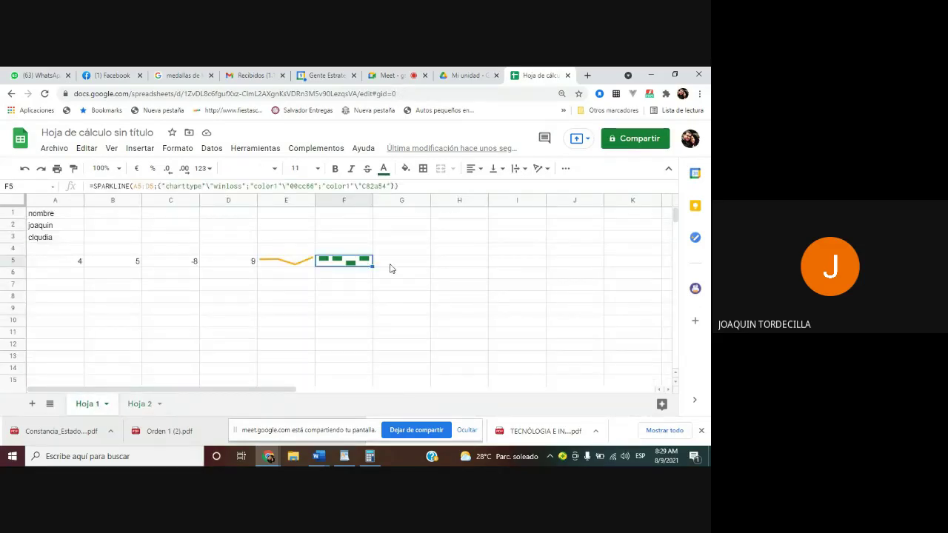
left_click(138, 405)
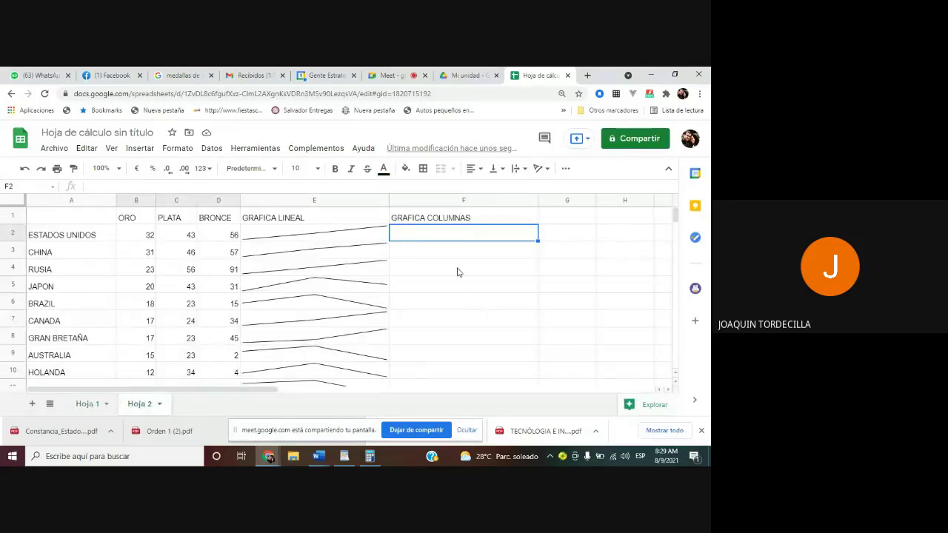
Begin a SPARKLINE formula in F2 of Hoja 2 with the medal range B2:D2 as its data
type("=SPAR")
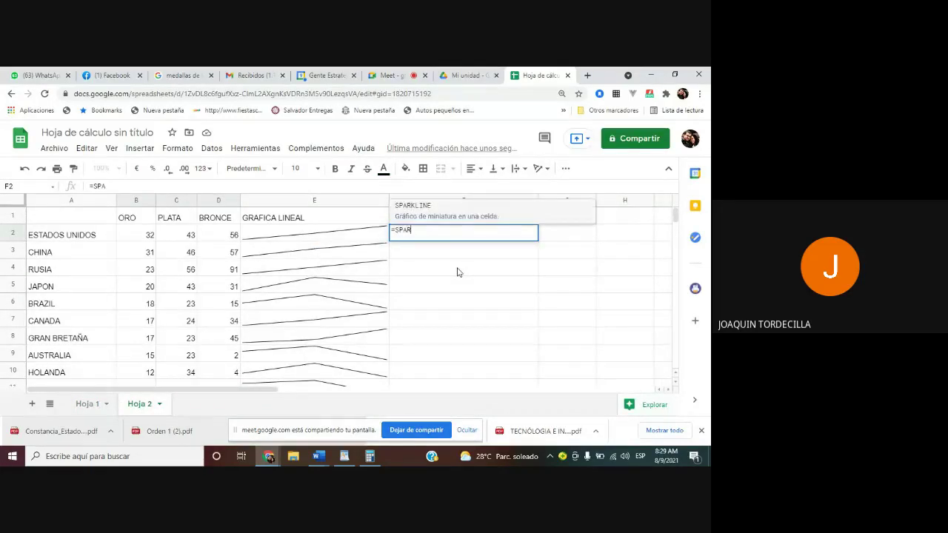
type("KLINE(")
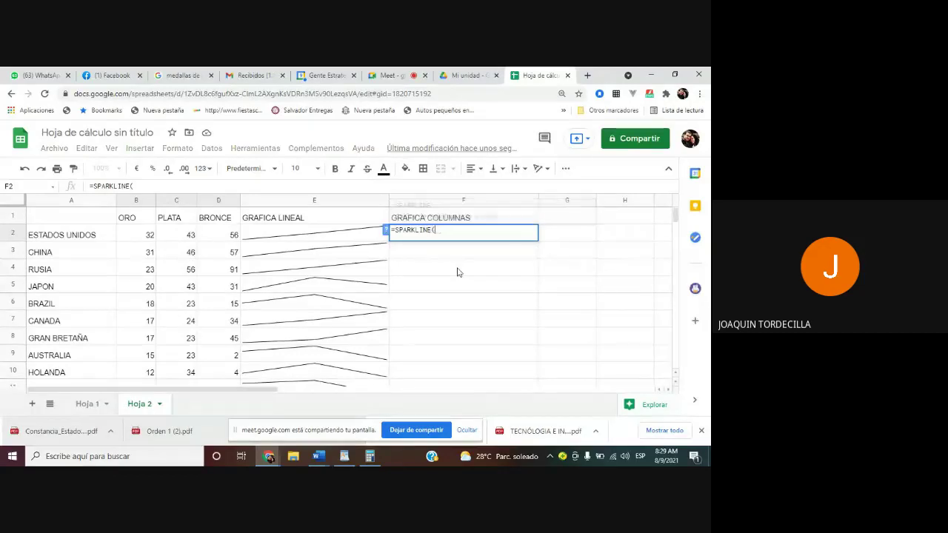
left_click(152, 237)
left_click_drag(151, 237, 211, 243)
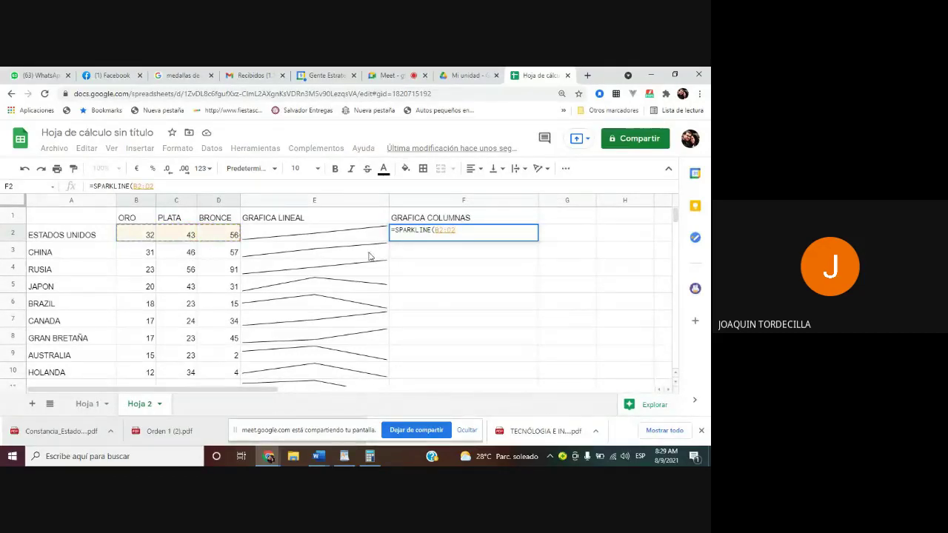
type(";")
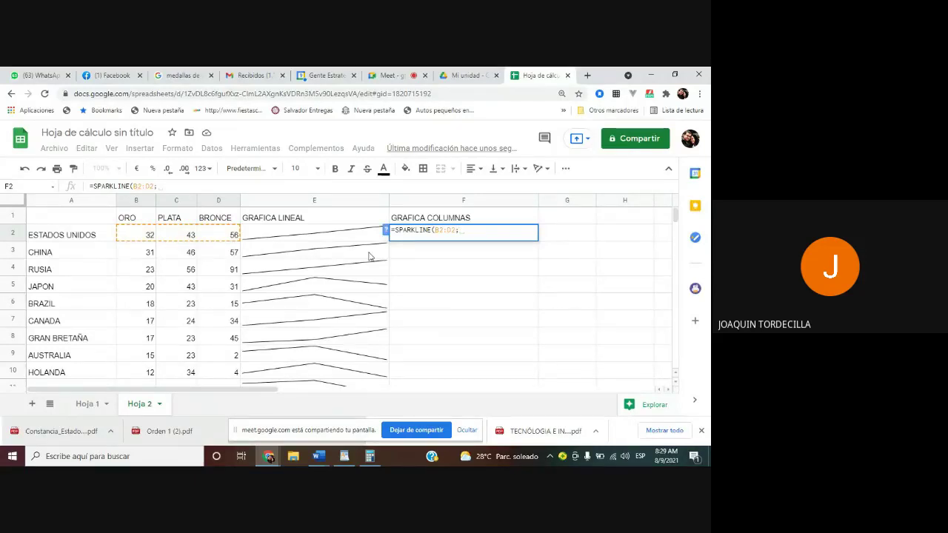
Complete the F2 formula as =SPARKLINE(B2:D2;{"charttype"\"column"}) and enter it
type("{\"")
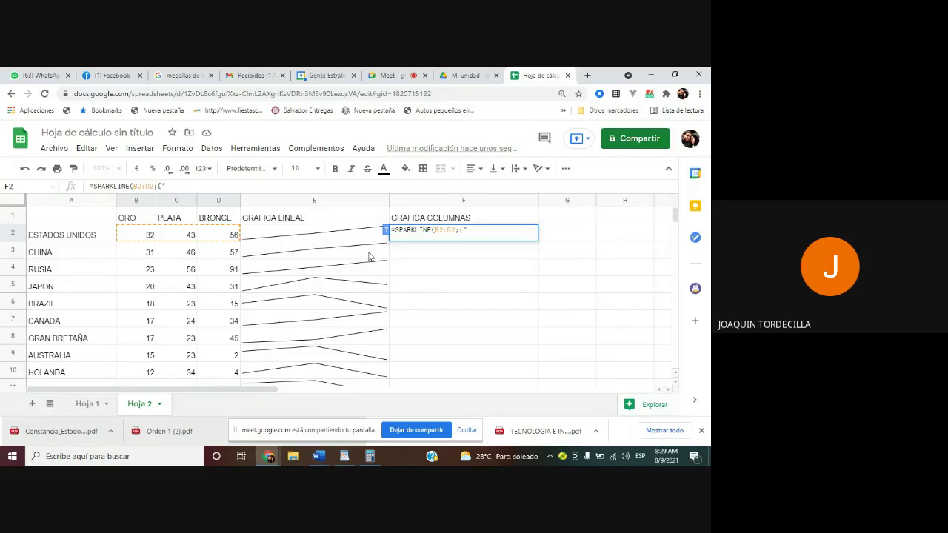
type("CHAR")
key("BackSpace")
key("BackSpace")
key("BackSpace")
key("BackSpace")
key("BackSpace")
type("chartty")
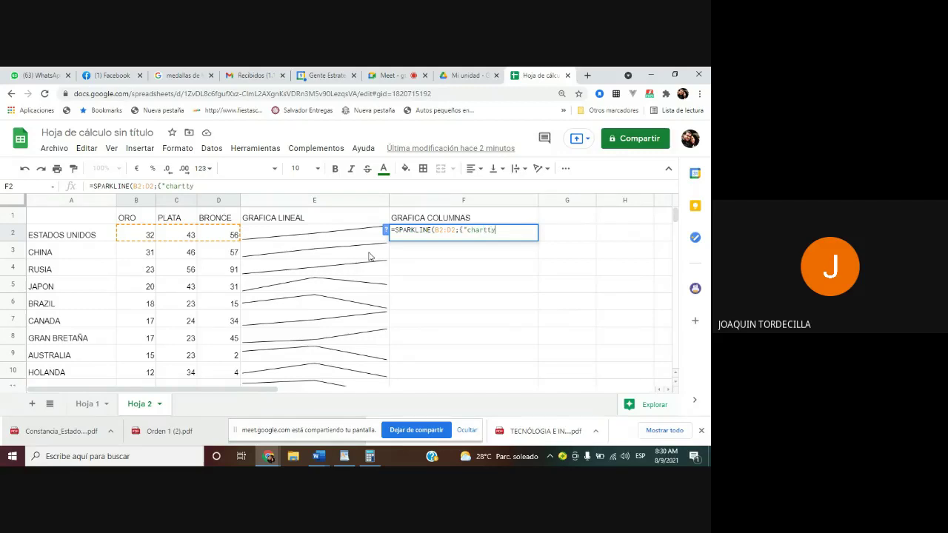
type("pe\"\\")
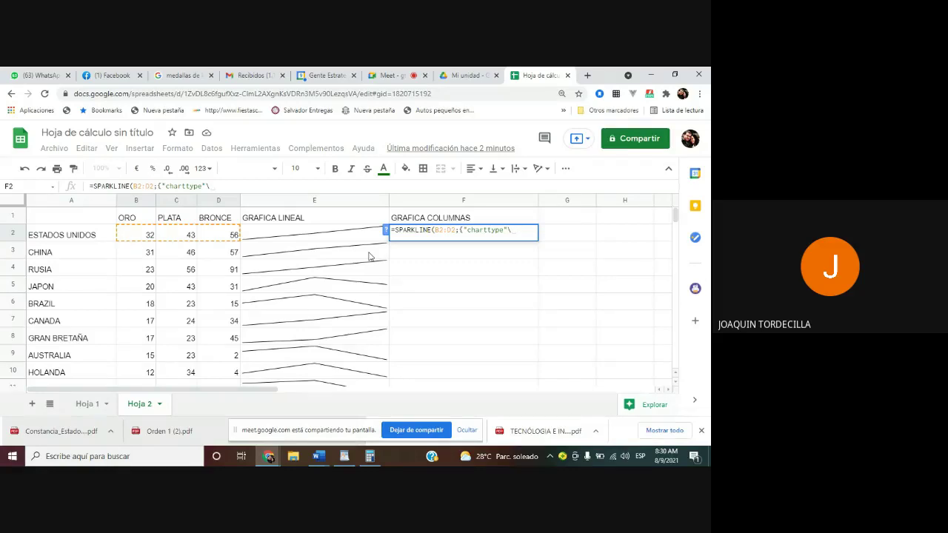
type("\"")
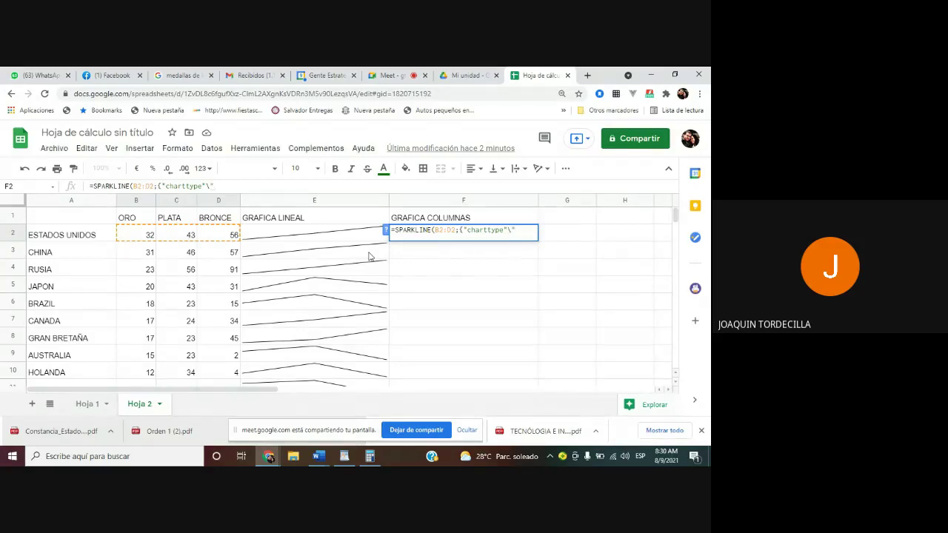
type("colum")
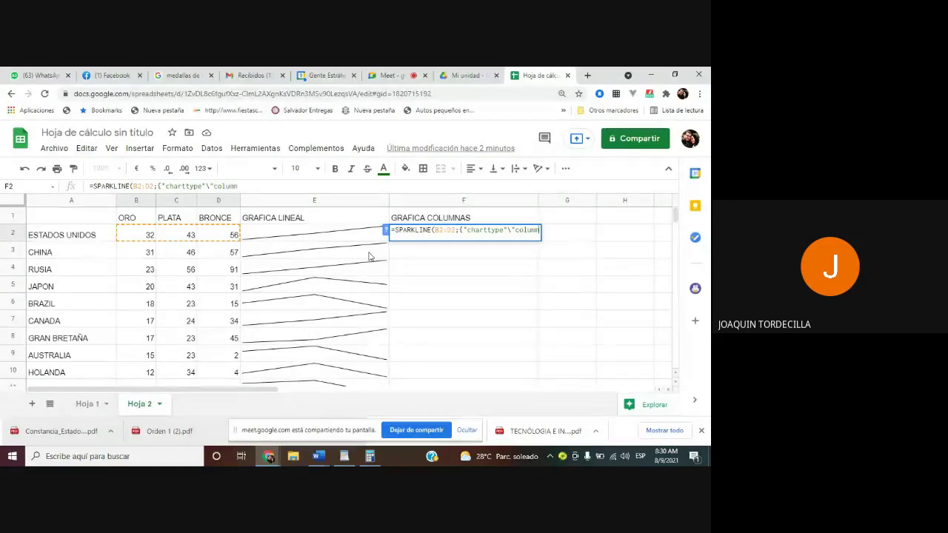
type("n\"")
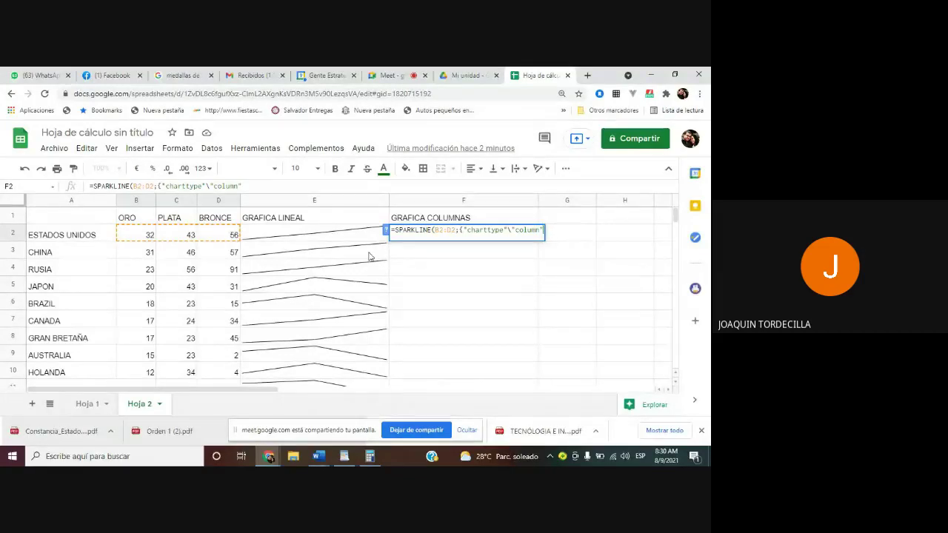
type("]")
key("BackSpace")
type("})")
key("Return")
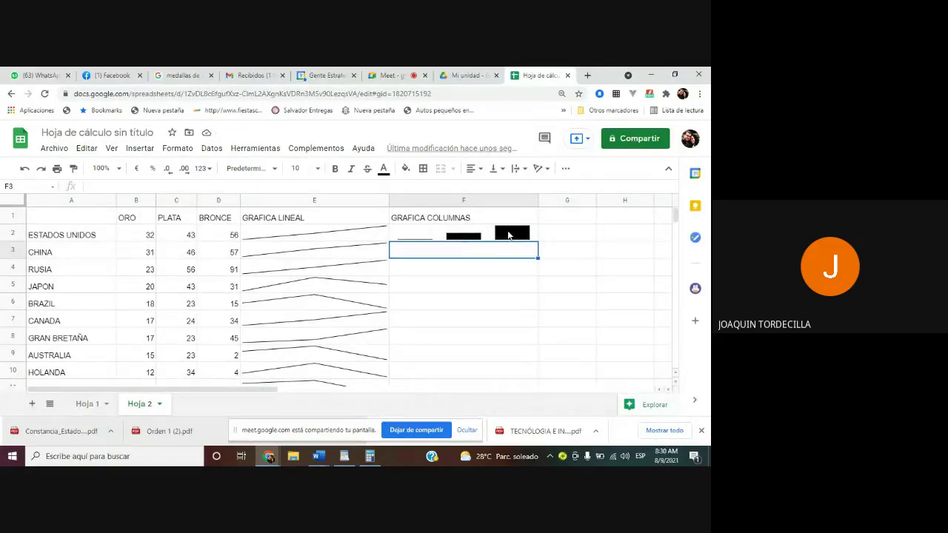
Fill the column sparkline from F2 down to F15 and clear the surplus formulas in F13:F15
left_click(516, 235)
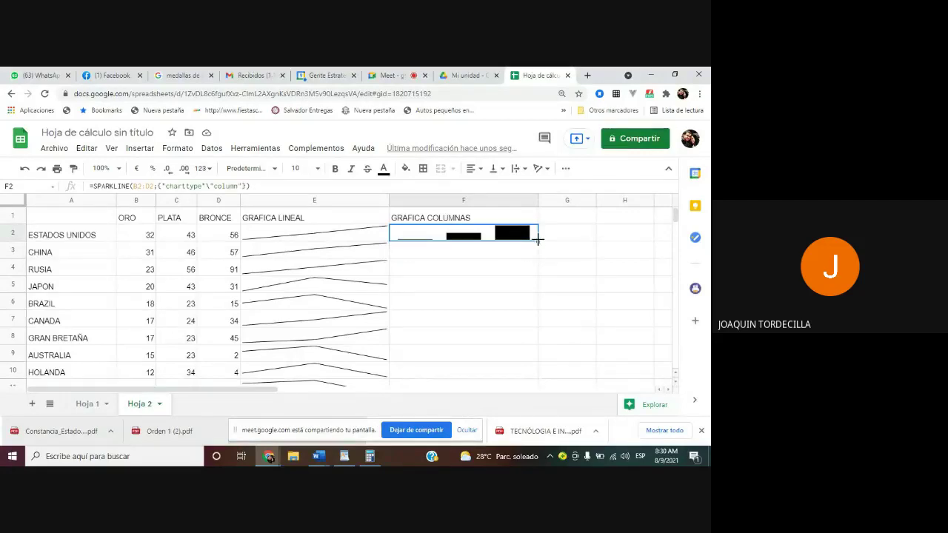
left_click_drag(538, 240, 534, 393)
left_click(499, 343)
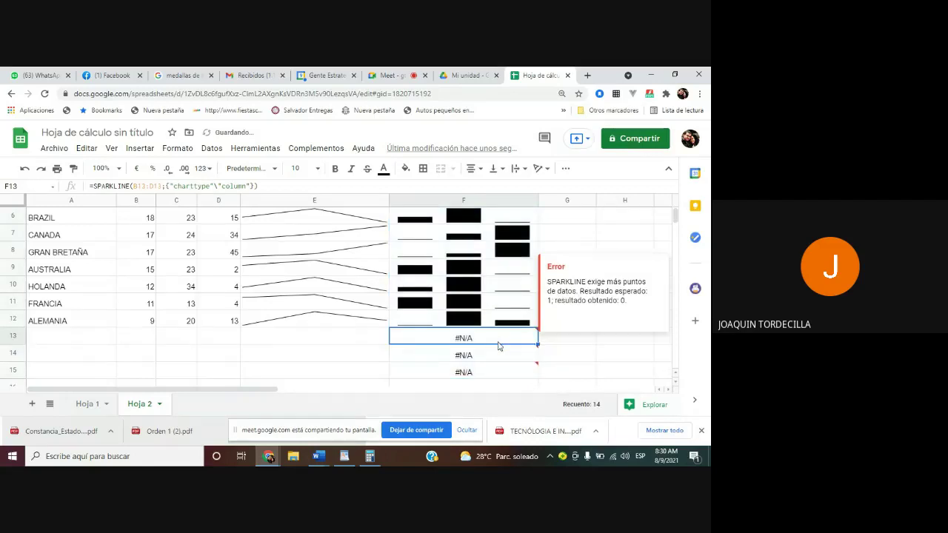
left_click(495, 370, "shift")
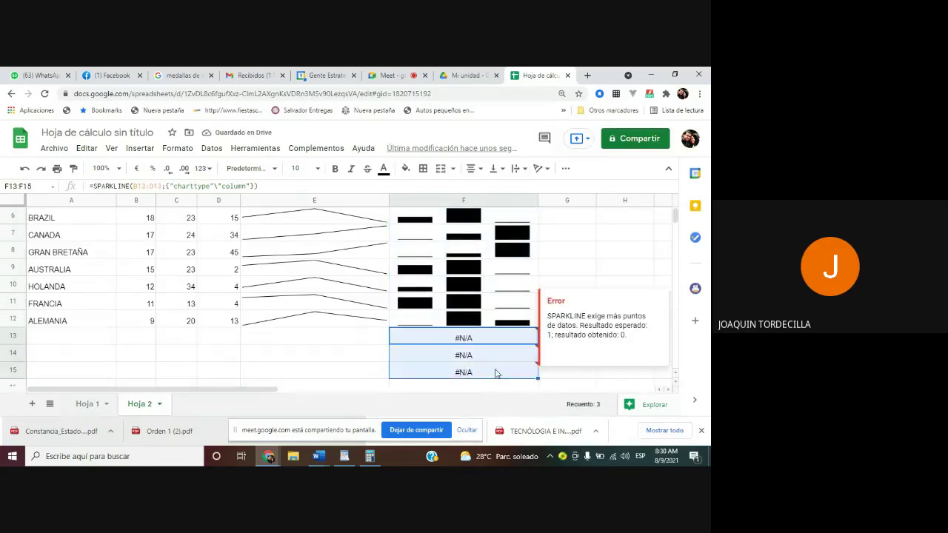
key("Delete")
left_click(501, 311)
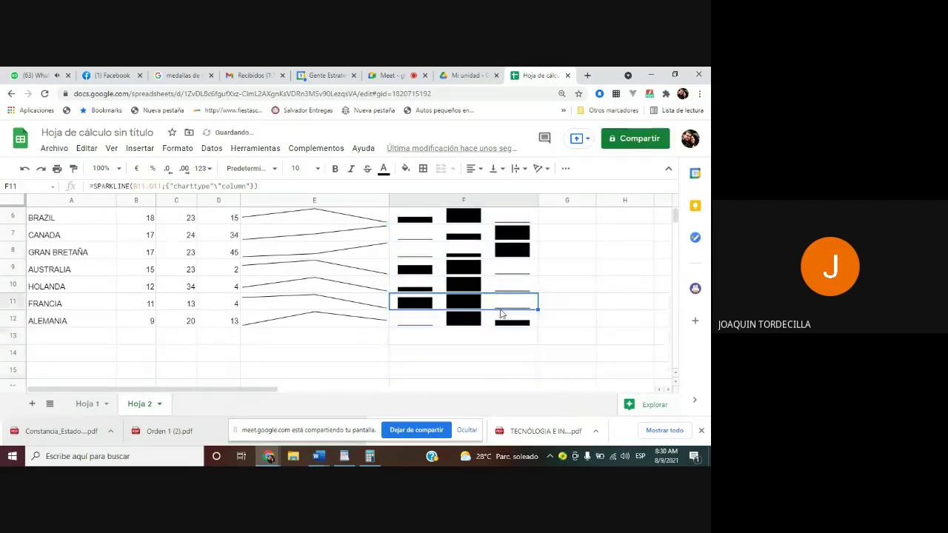
Compare the formulas of the column sparkline in F2 and the line sparkline in E2
scroll(500, 310, "up", 2)
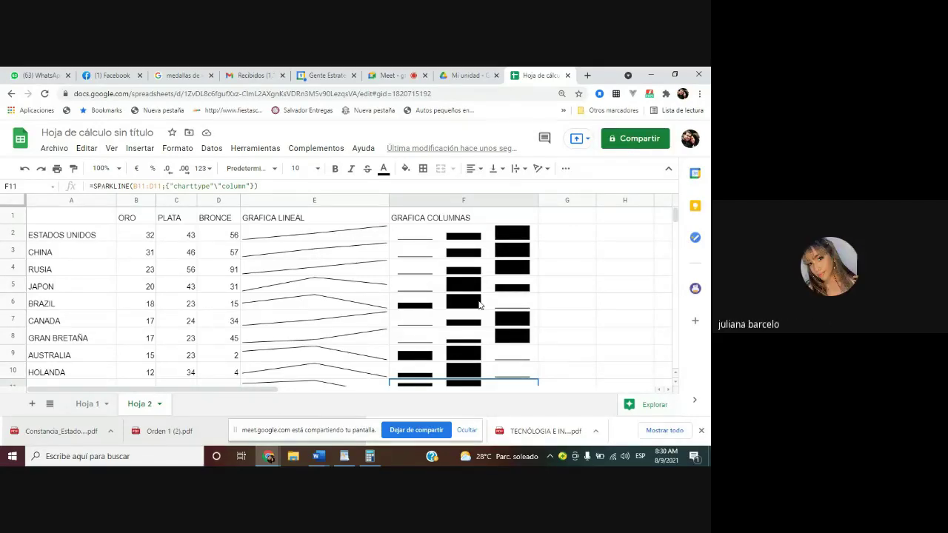
left_click(452, 237)
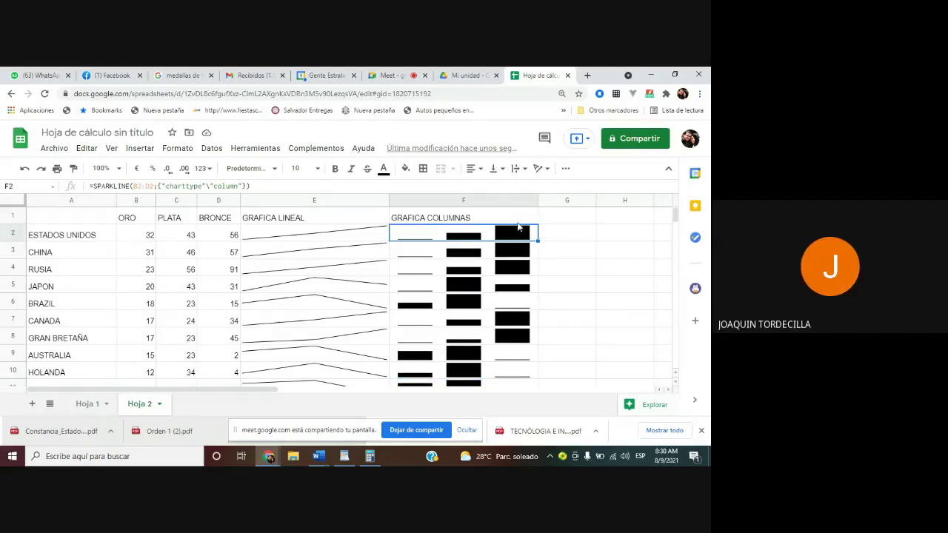
left_click(338, 233)
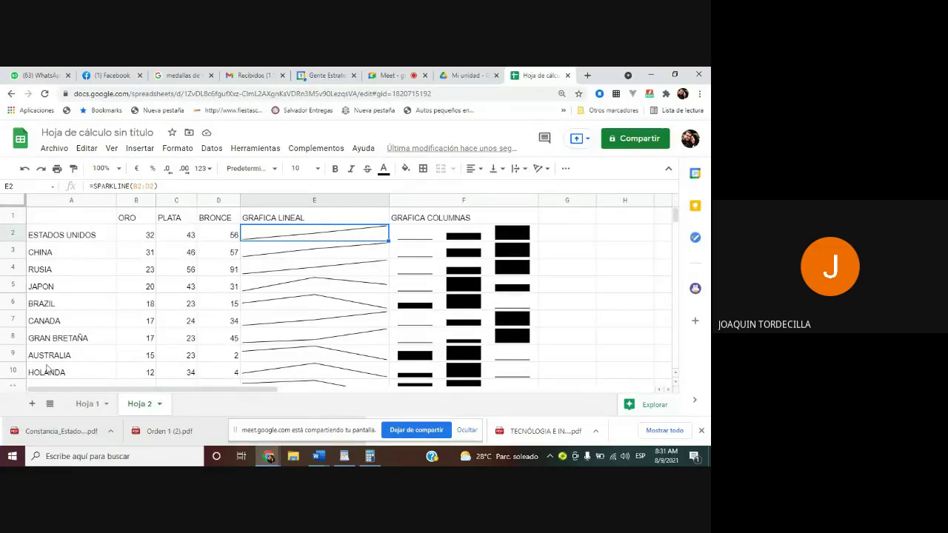
Examine the color option in the line sparkline formula in E5 on Hoja 1 and return to Hoja 2
left_click(86, 403)
left_click(275, 263)
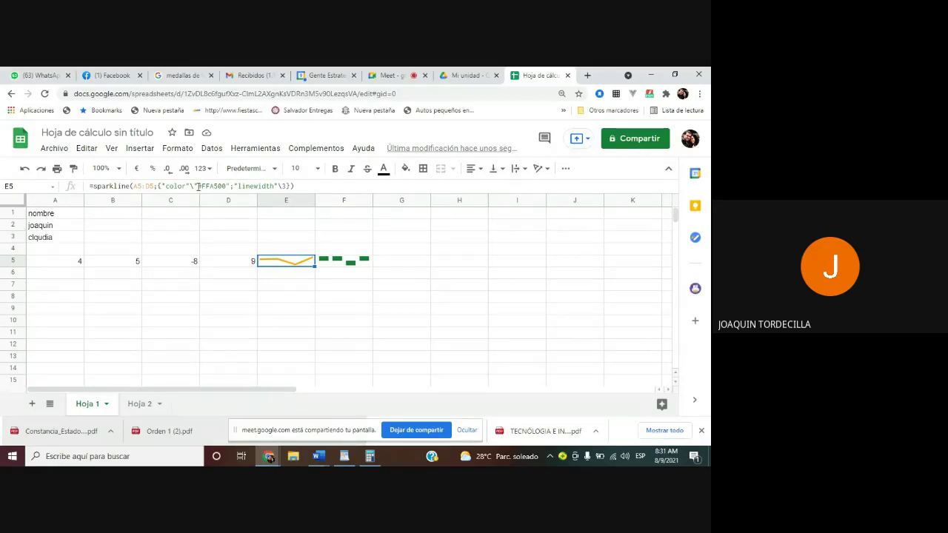
left_click_drag(157, 186, 229, 186)
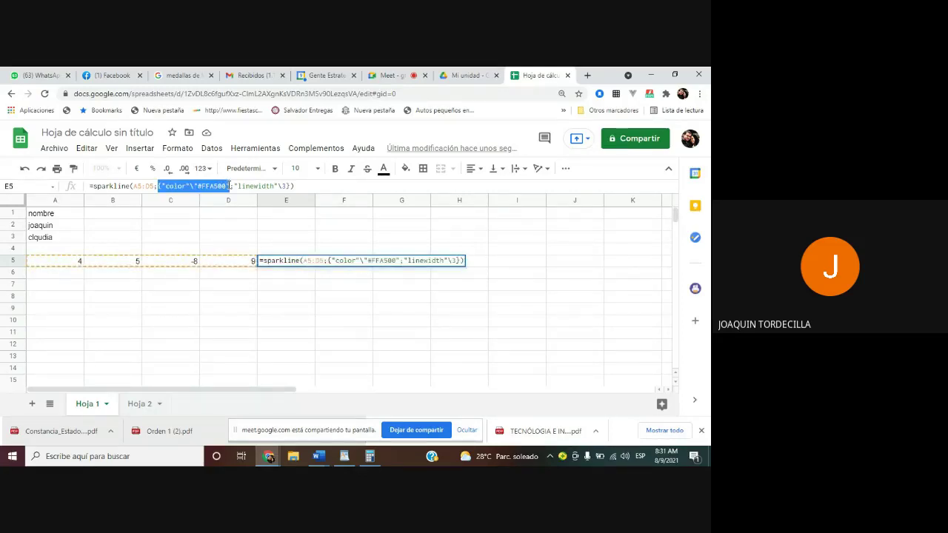
left_click(165, 186)
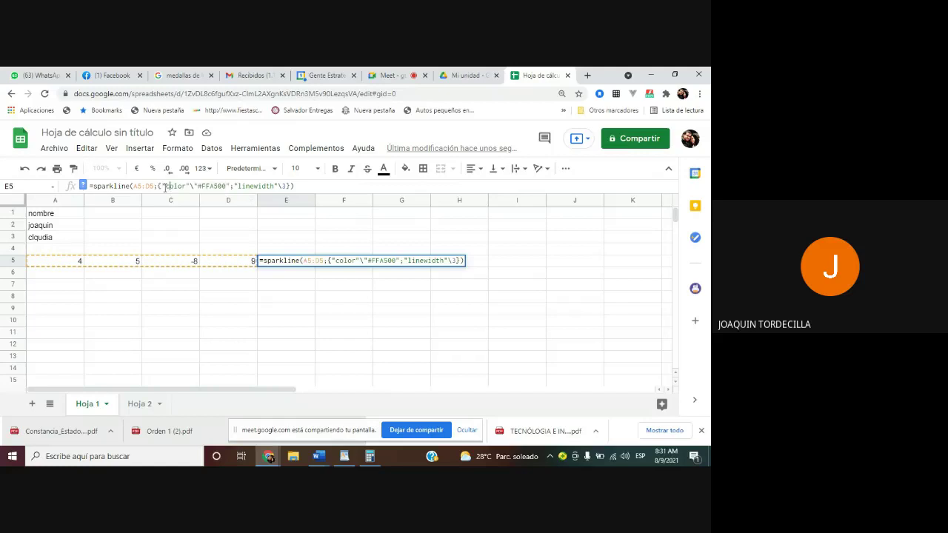
left_click_drag(163, 186, 231, 186)
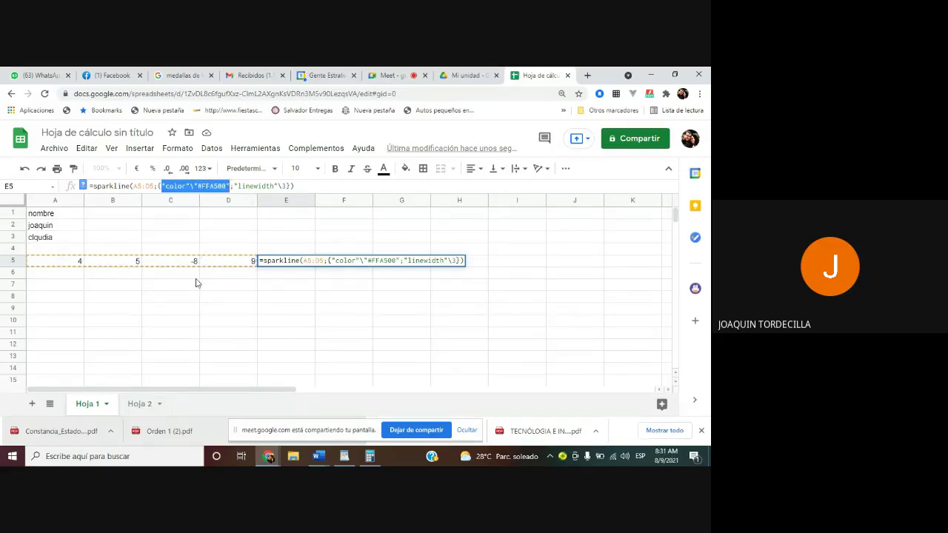
key("Escape")
left_click(145, 406)
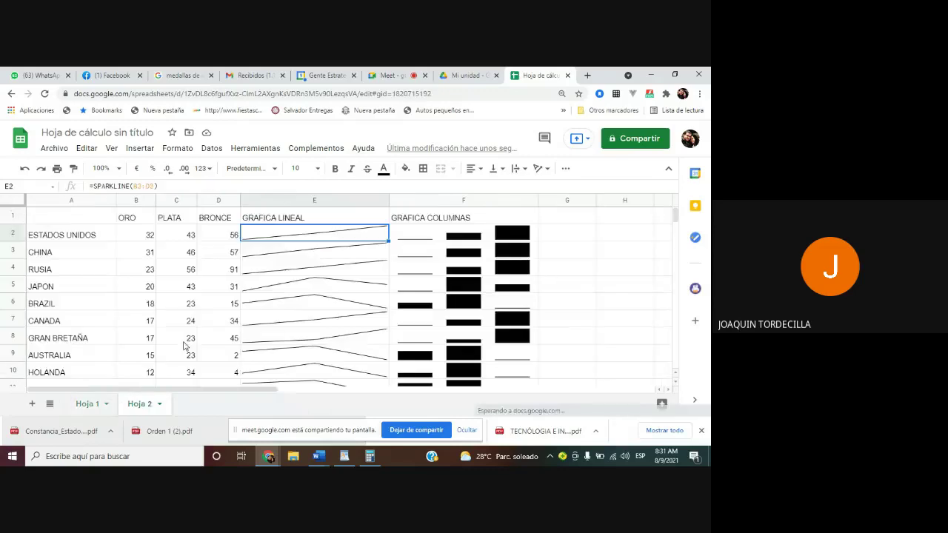
Check the participants in the Google Meet call and return to the Google Sheets medal table
left_click(389, 75)
left_click(455, 182)
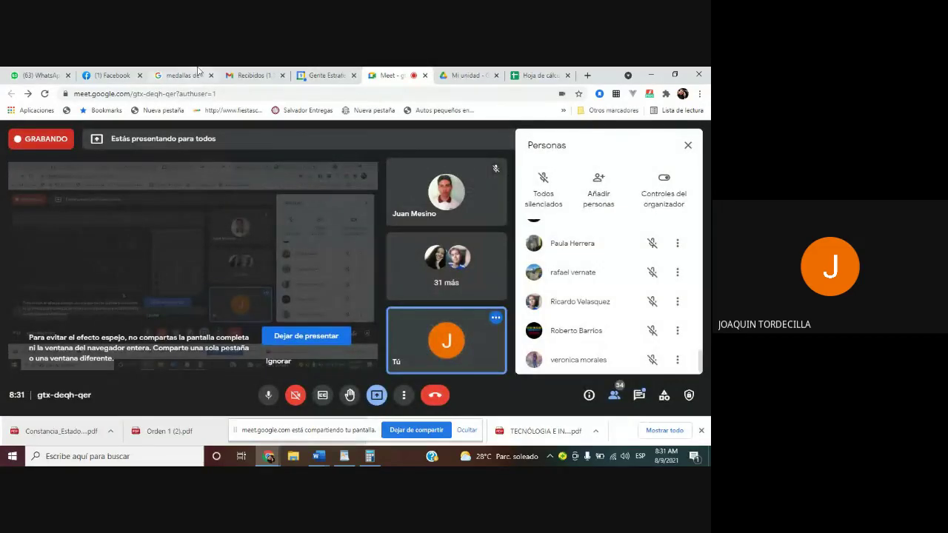
left_click(524, 74)
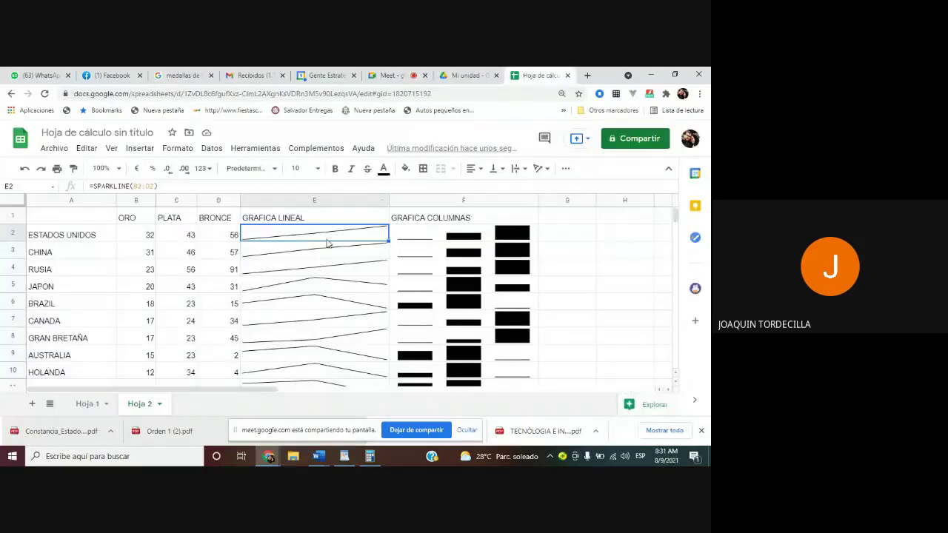
Add the option {"color"\"#FFA500"} to the line sparkline formula for ESTADOS UNIDOS in E2
left_click(161, 186)
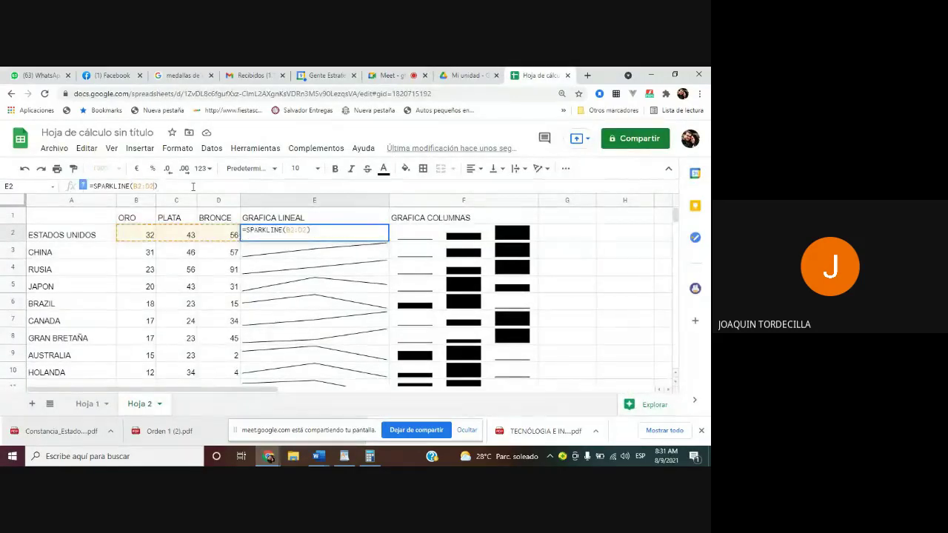
type("; ")
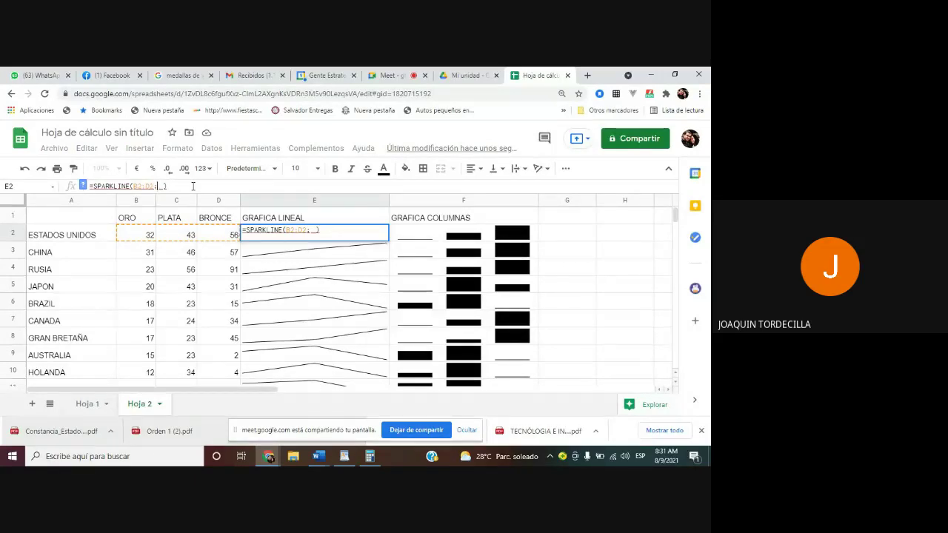
type("{")
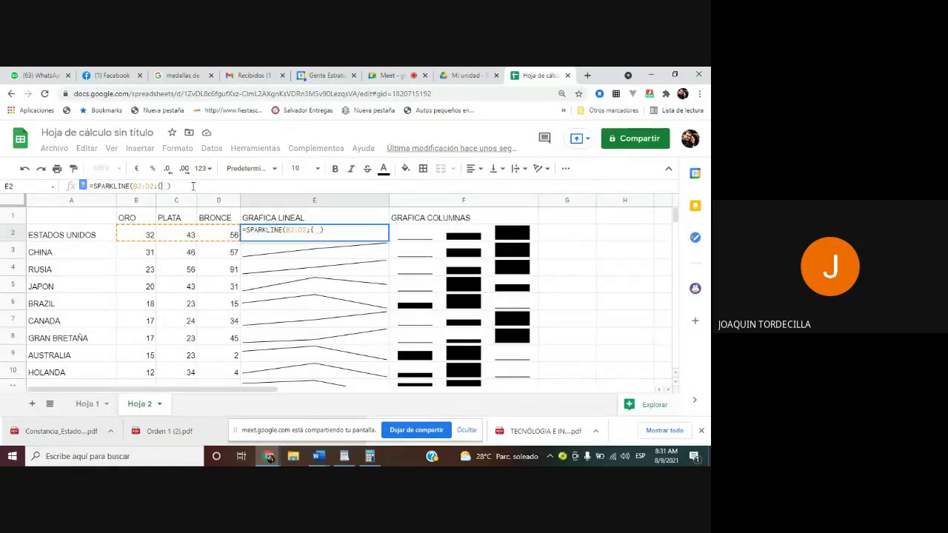
key("ctrl+v")
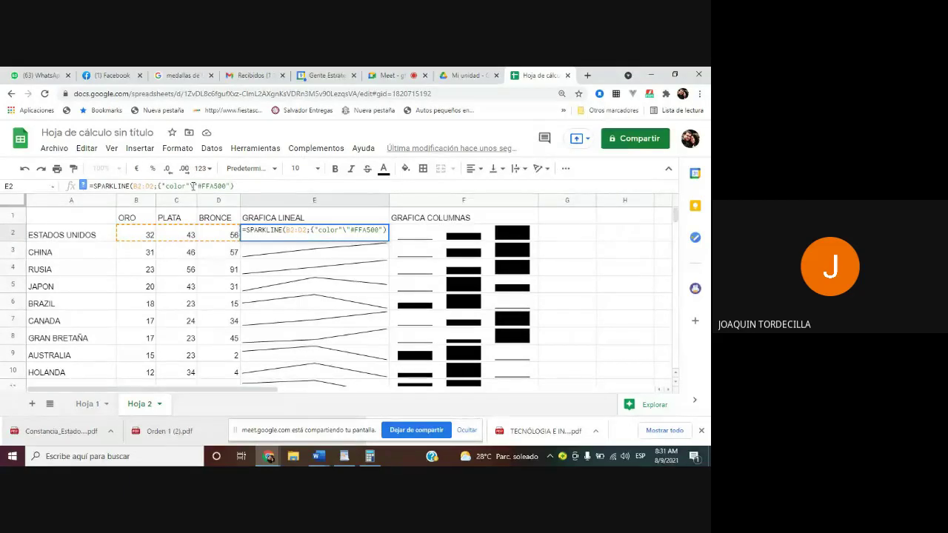
type("}")
key("BackSpace")
type("}")
key("Return")
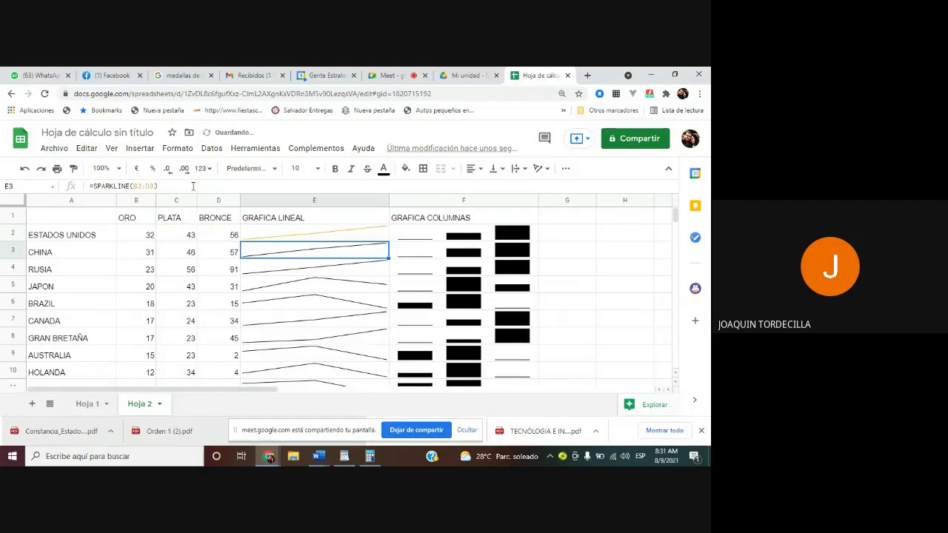
Fill the orange line sparkline formula from E2 down to E12
left_click(319, 239)
left_click_drag(387, 240, 373, 287)
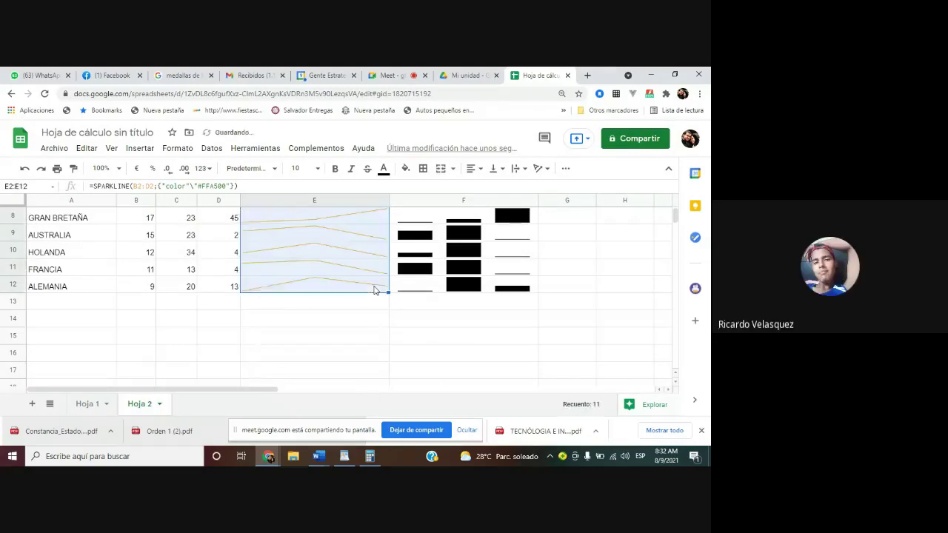
scroll(373, 290, "up", 3)
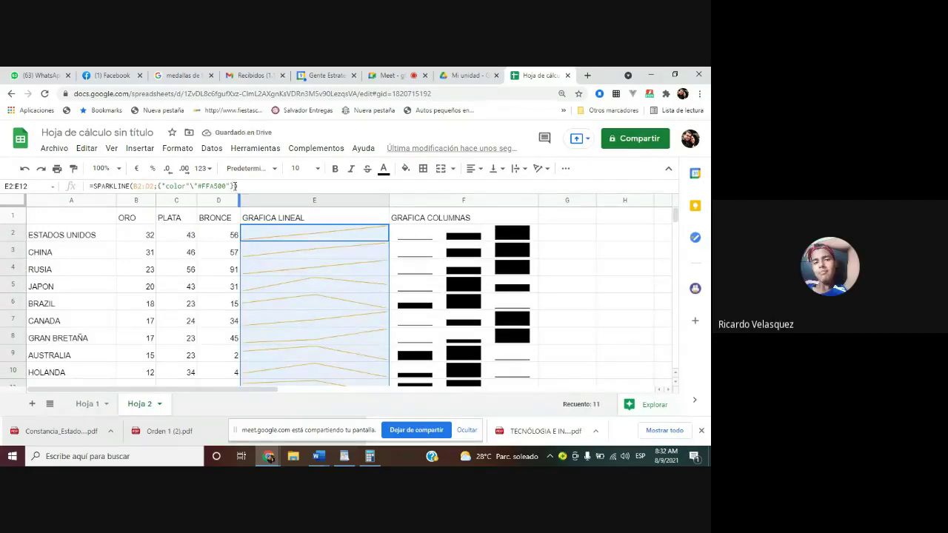
Examine the opening and closing braces and parentheses in the line sparkline formula in E2
left_click(235, 186)
left_click_drag(237, 186, 229, 186)
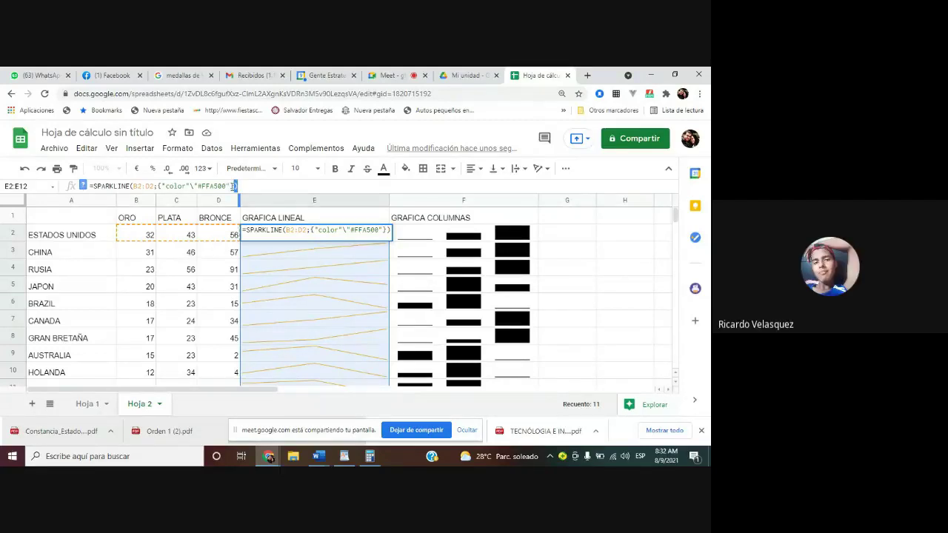
left_click(159, 185)
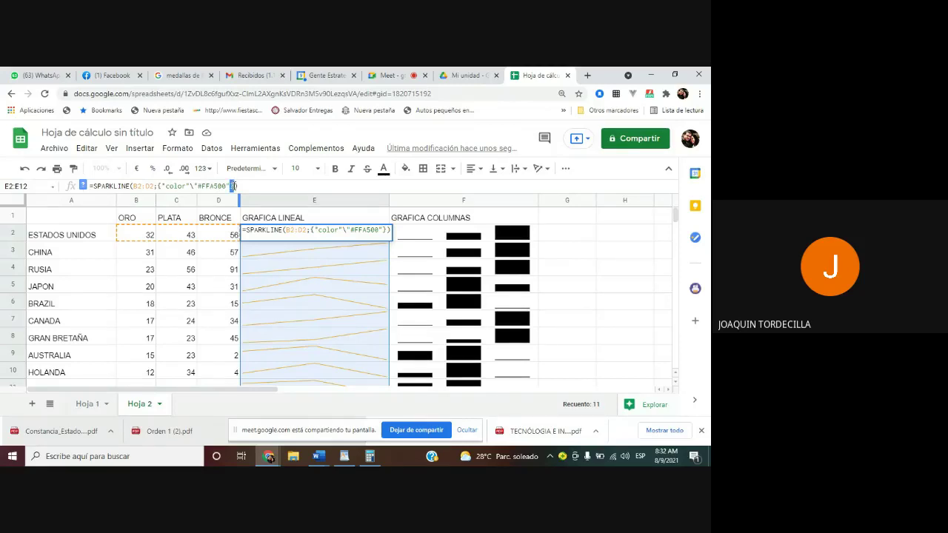
left_click(237, 185)
left_click(132, 186)
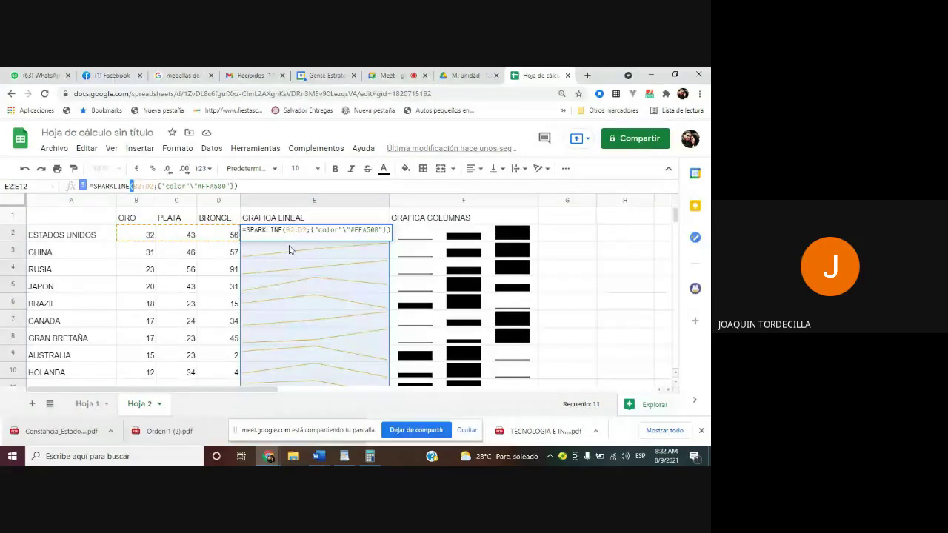
key("Return")
Add the option "color"\"#FFA500" after the chart type in the column sparkline formula in F2
left_click(465, 243)
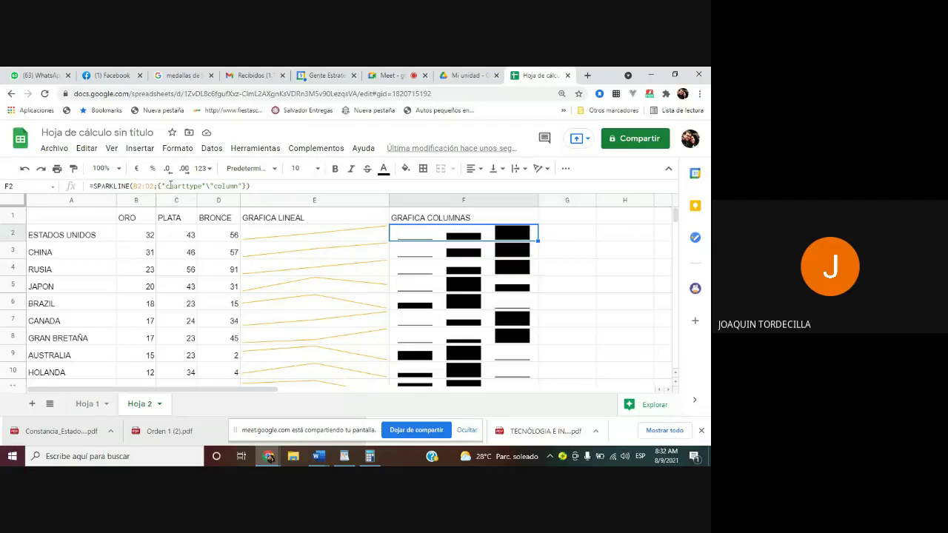
left_click(241, 186)
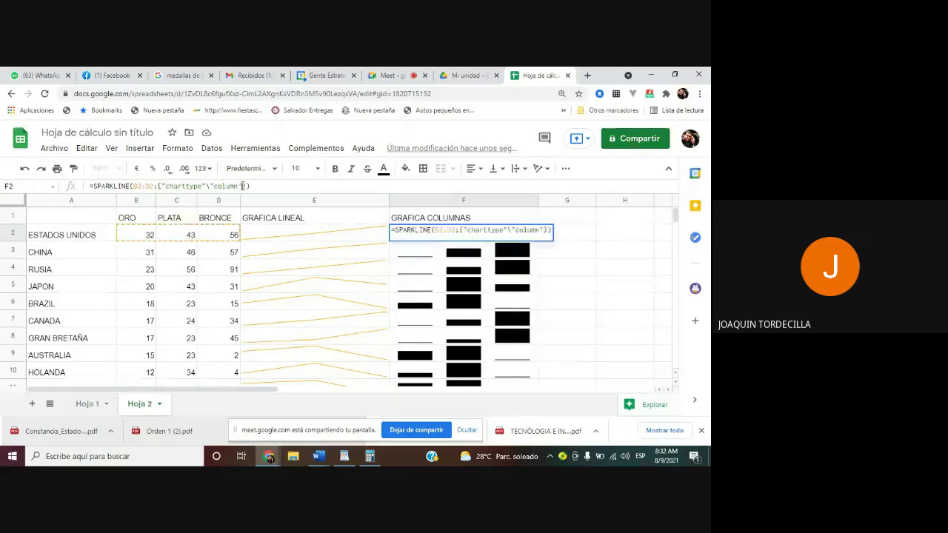
type(";")
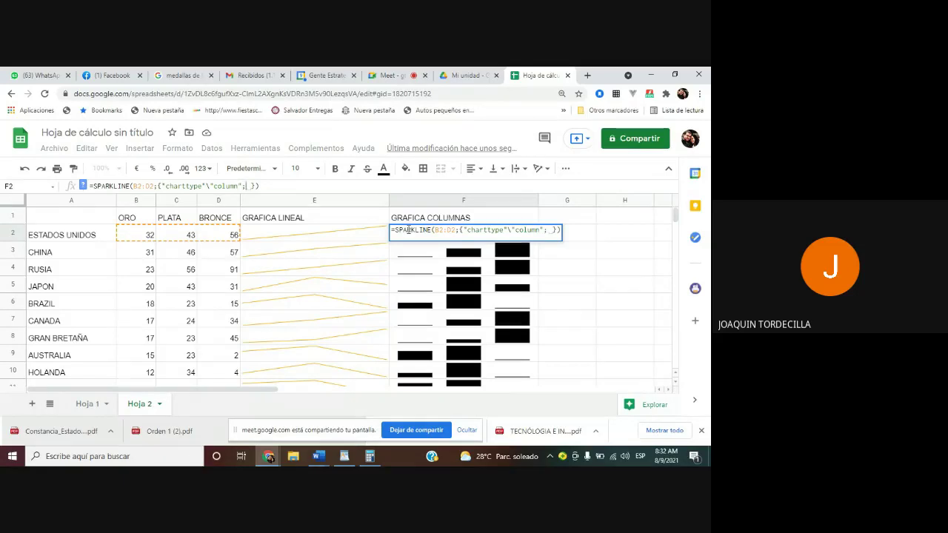
key("ctrl+v")
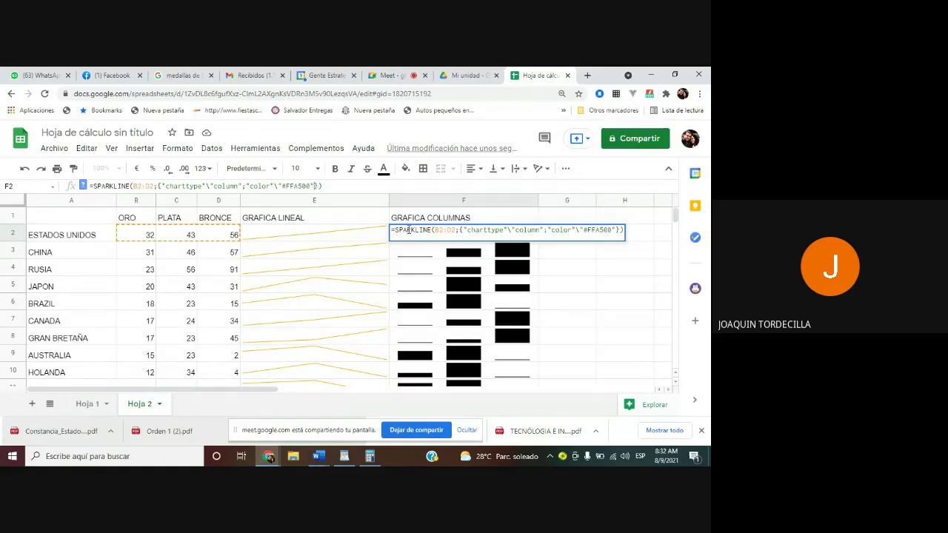
key("Return")
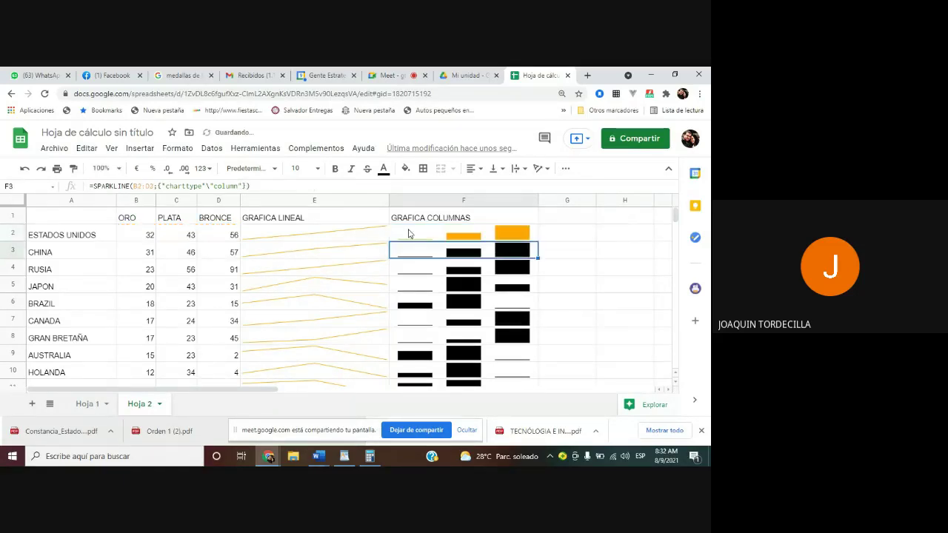
Fill the orange column sparkline formula from F2 down to F12
left_click(432, 239)
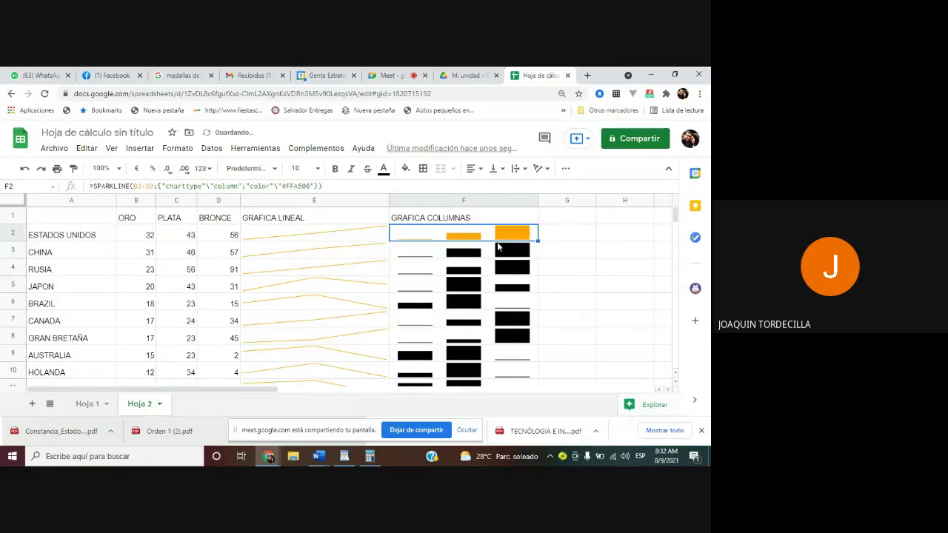
left_click_drag(536, 240, 502, 298)
scroll(498, 302, "up", 4)
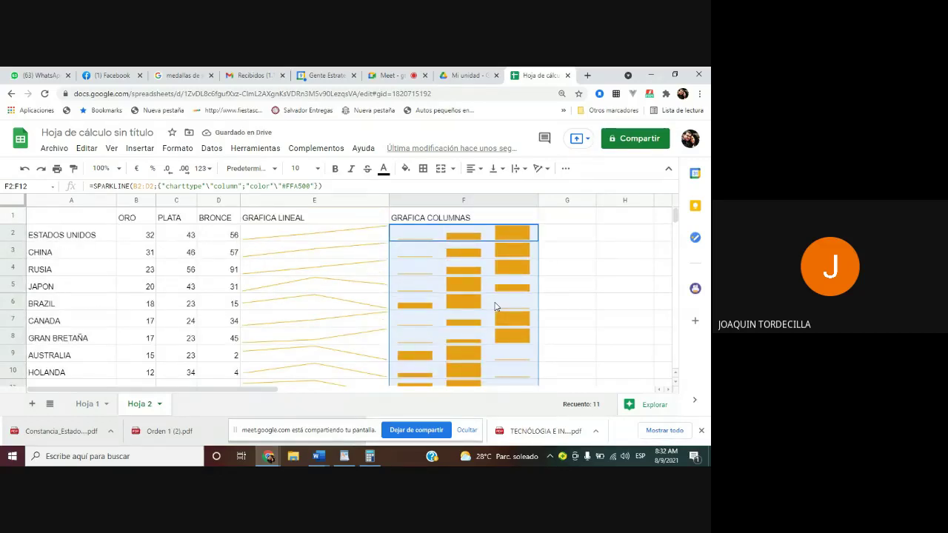
Copy the "linewidth"\3 option from the sparkline formula in E5 on Hoja 1 and return to Hoja 2
left_click(317, 237)
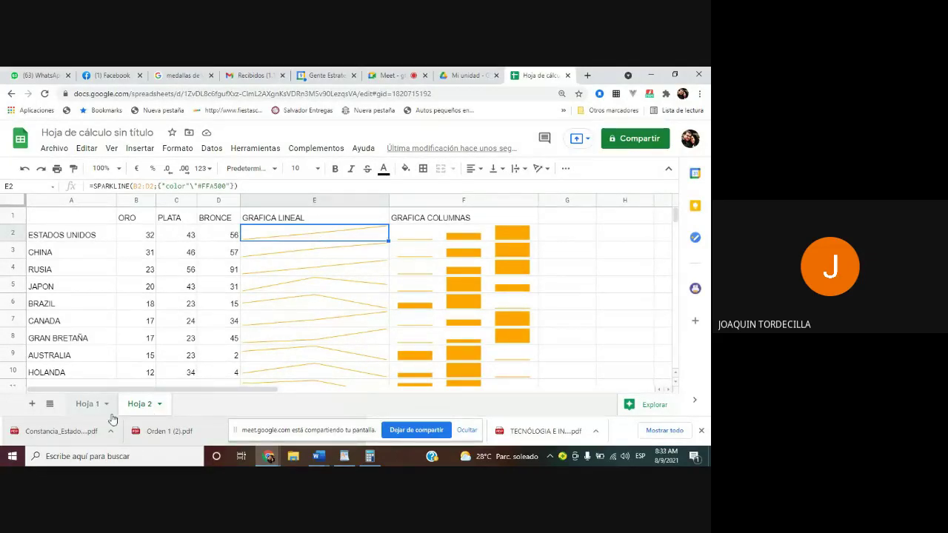
left_click(84, 404)
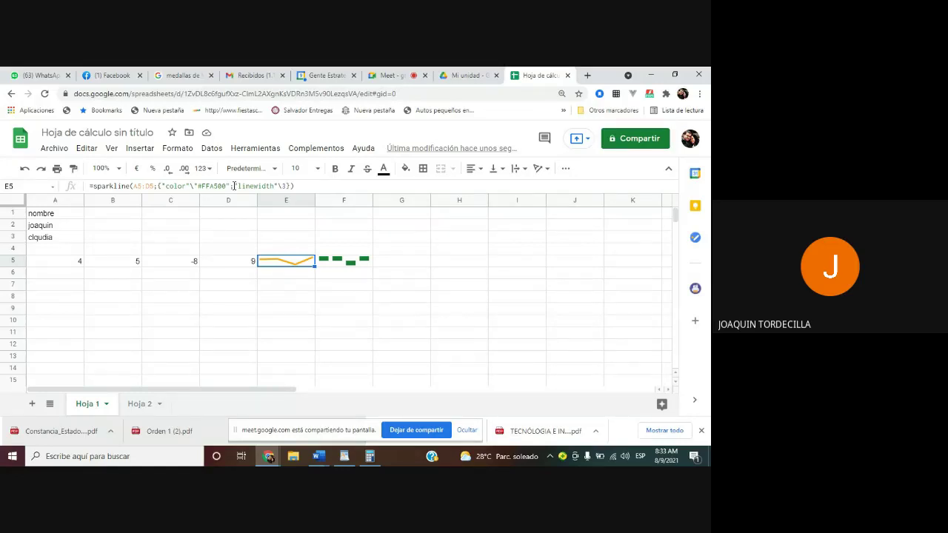
left_click(236, 186)
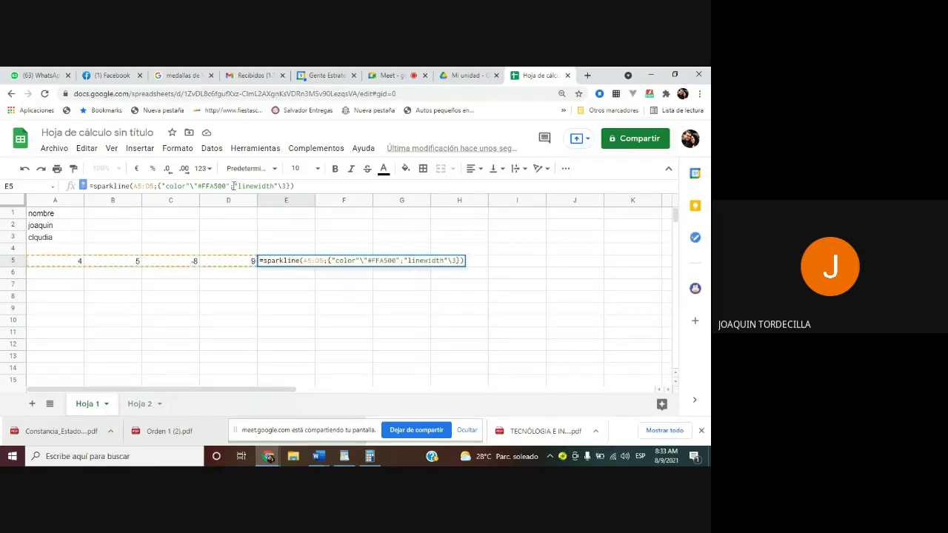
left_click_drag(234, 186, 283, 186)
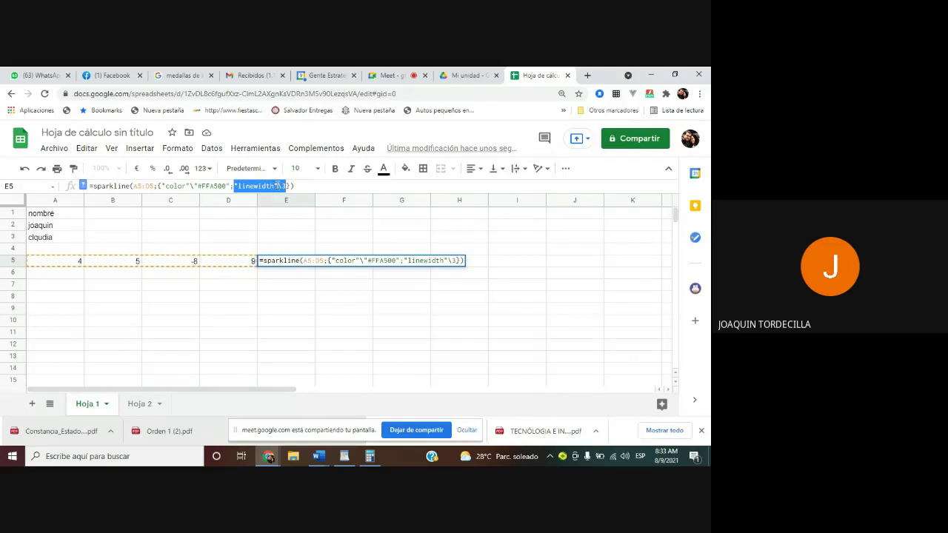
right_click(268, 186)
left_click(296, 227)
left_click(150, 402)
left_click(141, 404)
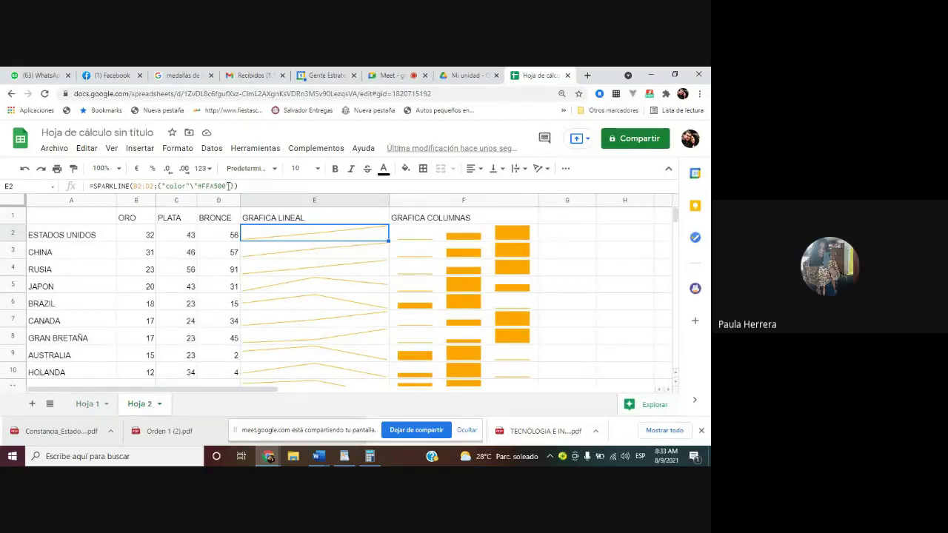
Add the option "linewidth"\3 after the color in the line sparkline formula in E2
left_click(234, 186)
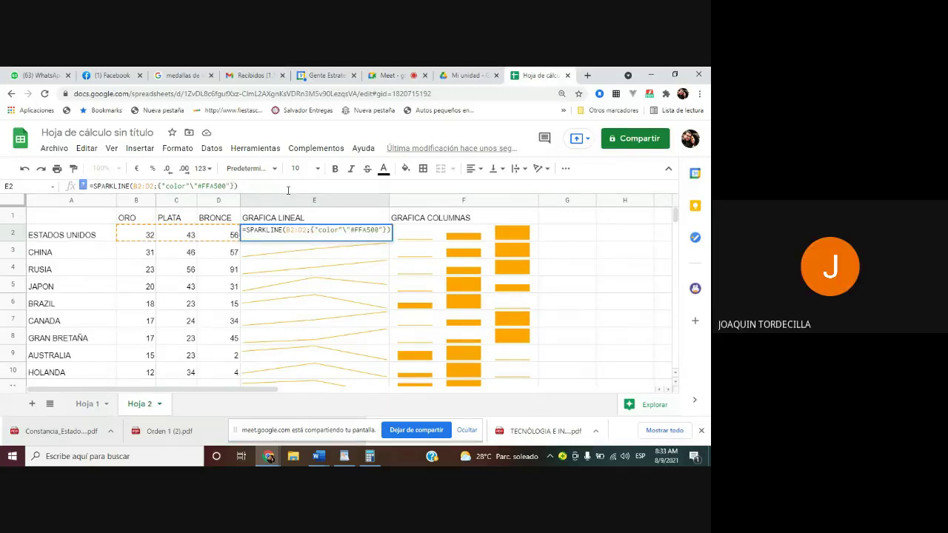
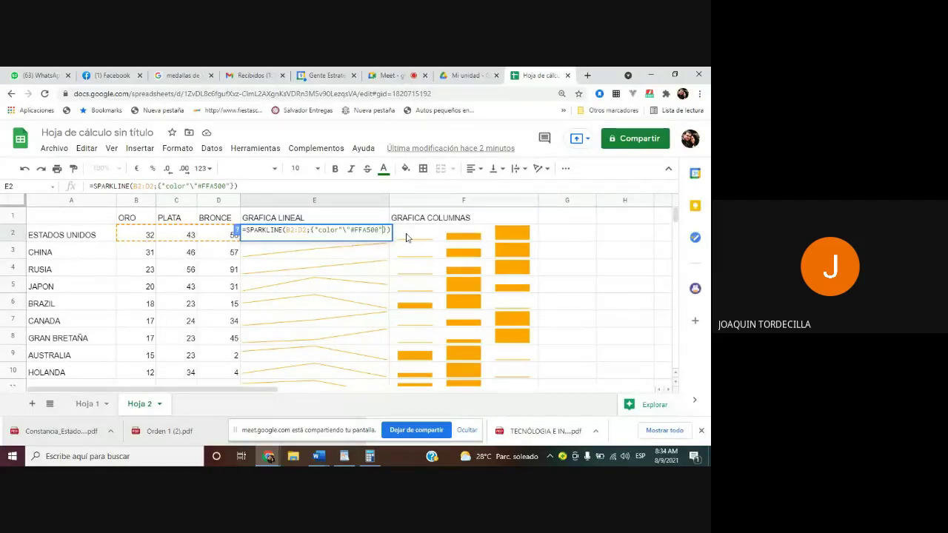
type("; ")
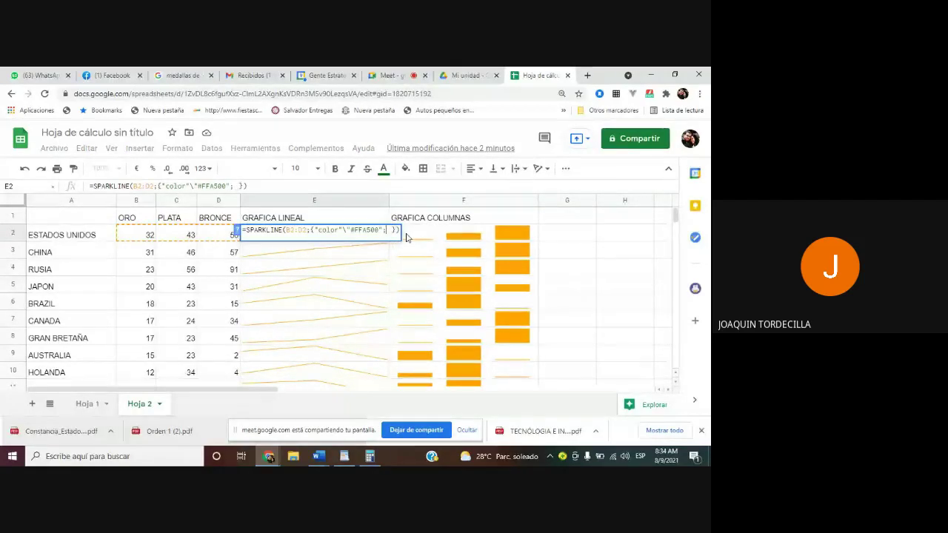
type("\"linewidth\"\\3")
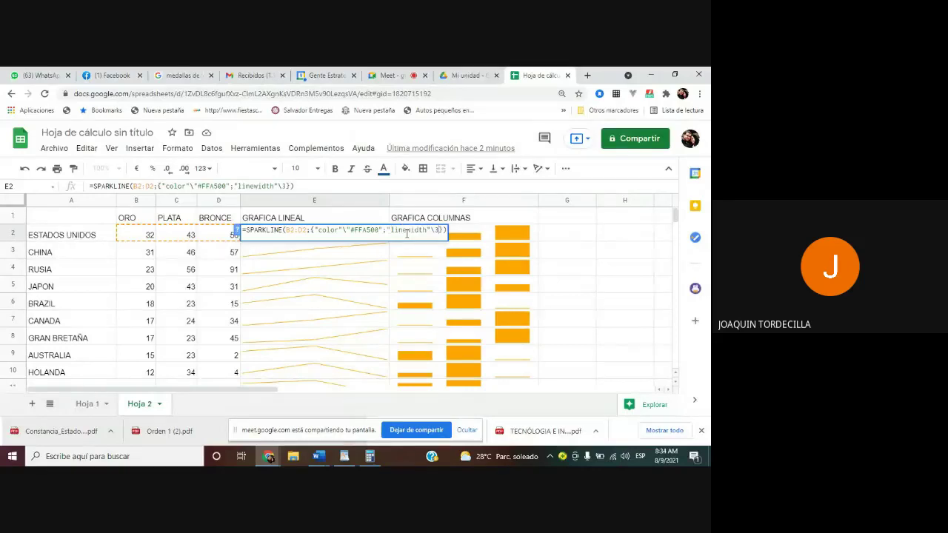
key("Return")
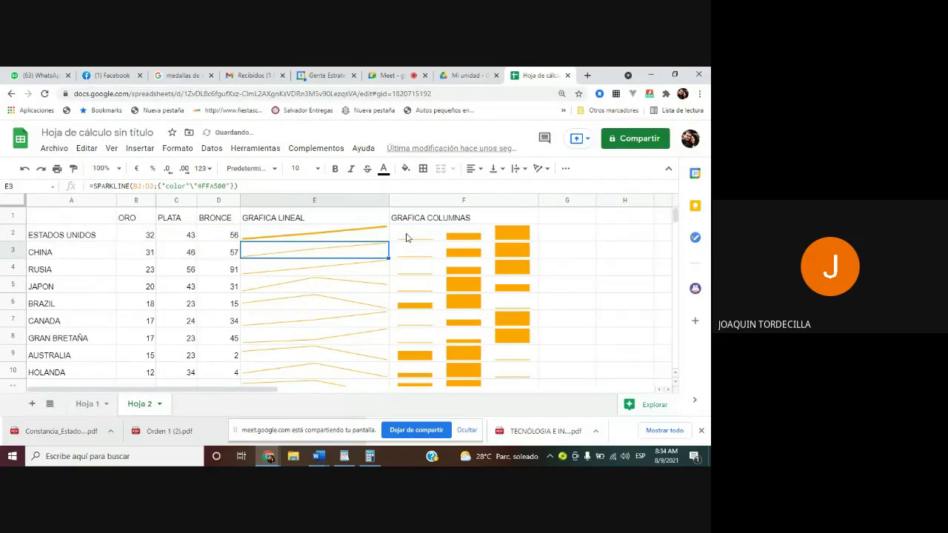
Fill the line sparkline formula with the line width option from E2 down to E12
left_click(378, 240)
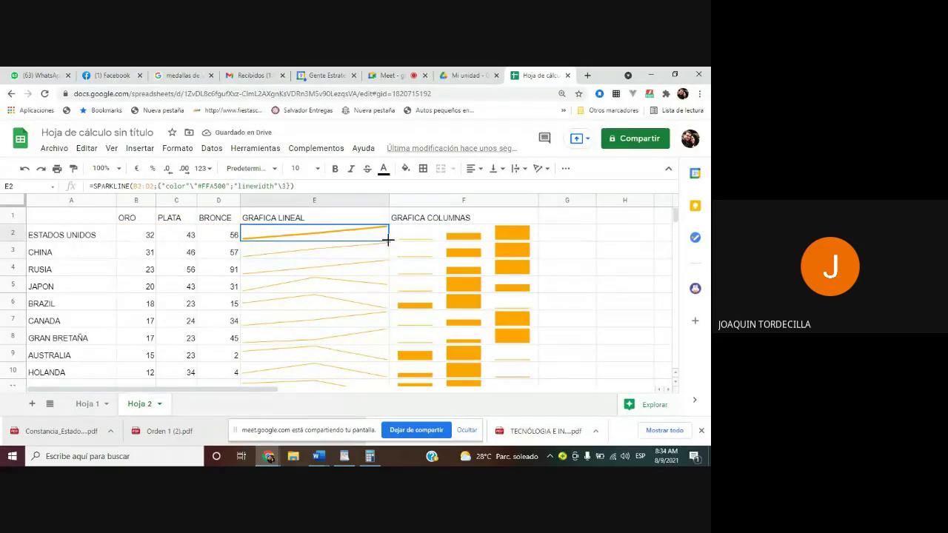
left_click_drag(388, 242, 375, 323)
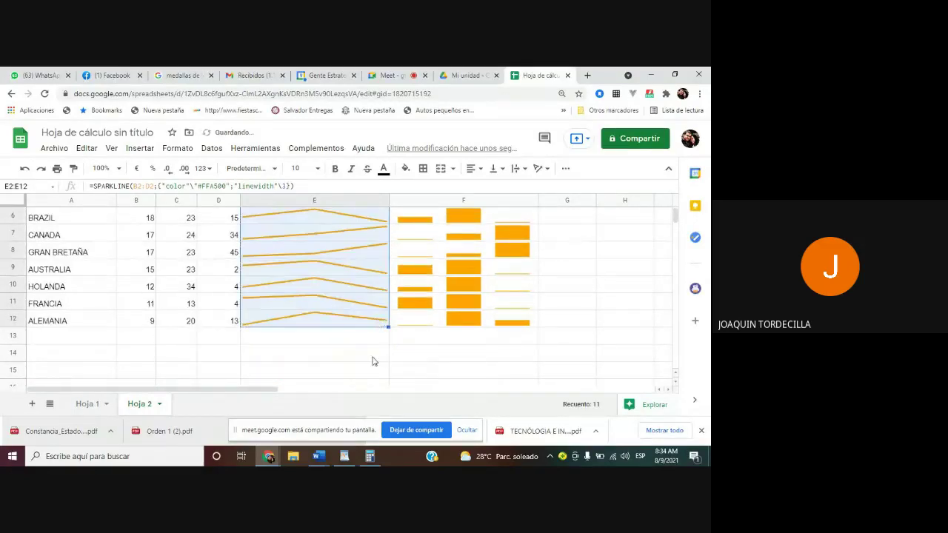
scroll(349, 313, "up", 2)
left_click(358, 253)
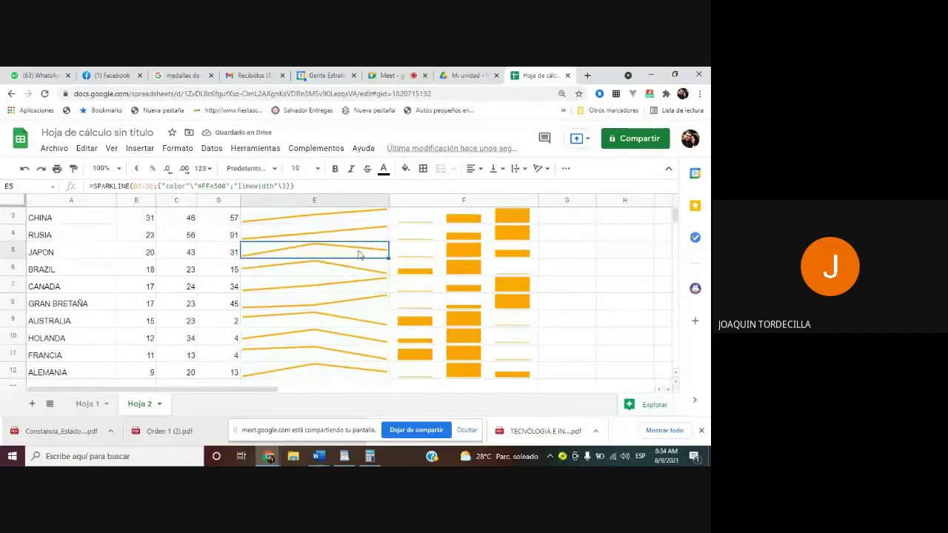
scroll(355, 248, "up", 1)
left_click(351, 237)
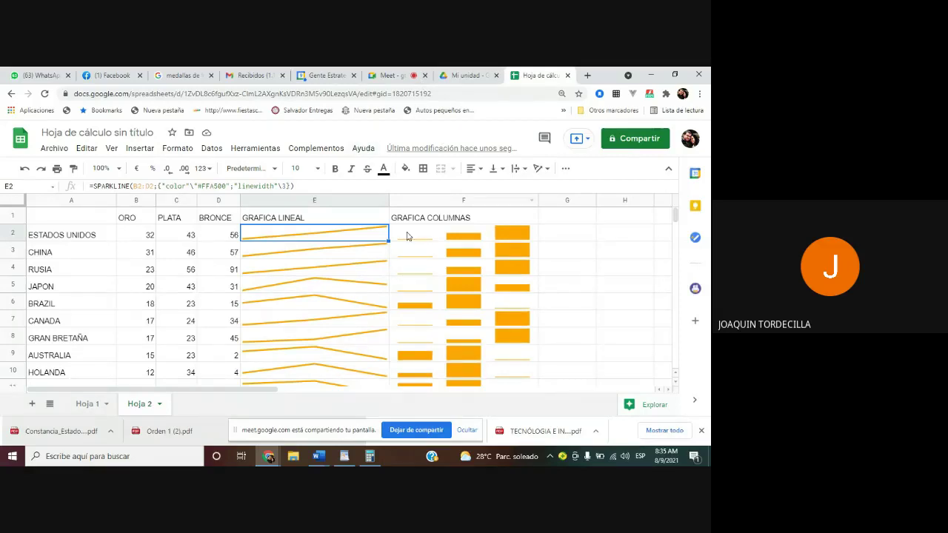
Change the PLATA value for ESTADOS UNIDOS in C2 to -43
left_click(435, 239)
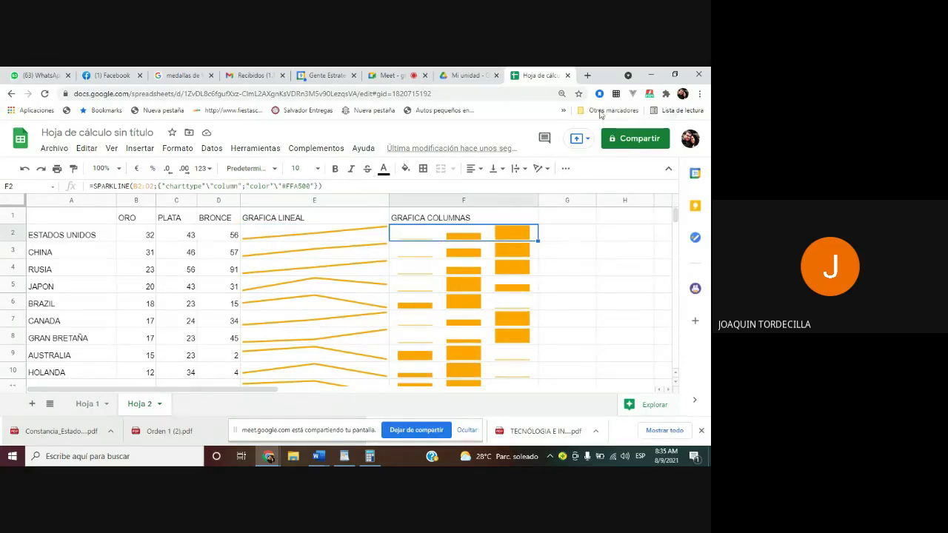
left_click(171, 234)
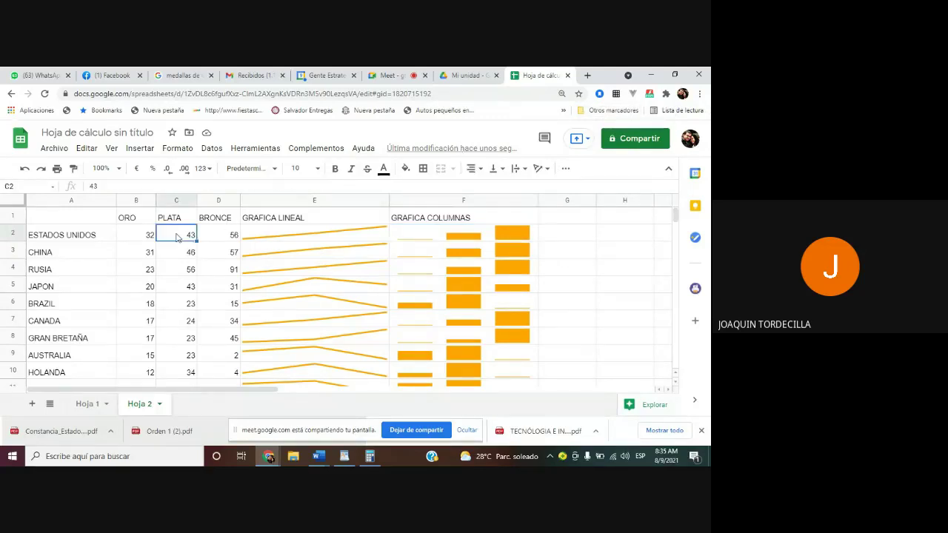
double_click(176, 235)
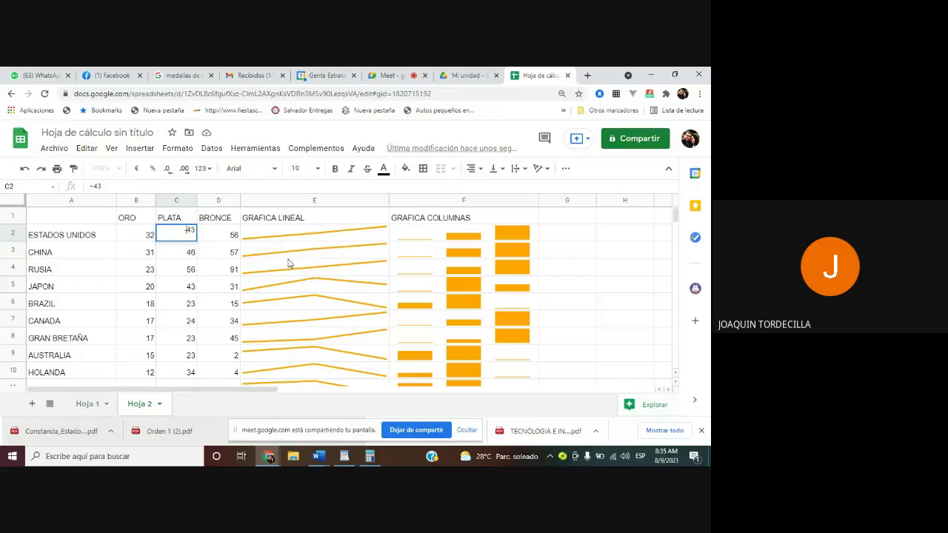
type("-")
Make the BRONCE value for CHINA in D3 -57 and the ORO value for RUSIA in B4 -23
left_click(223, 256)
double_click(224, 256)
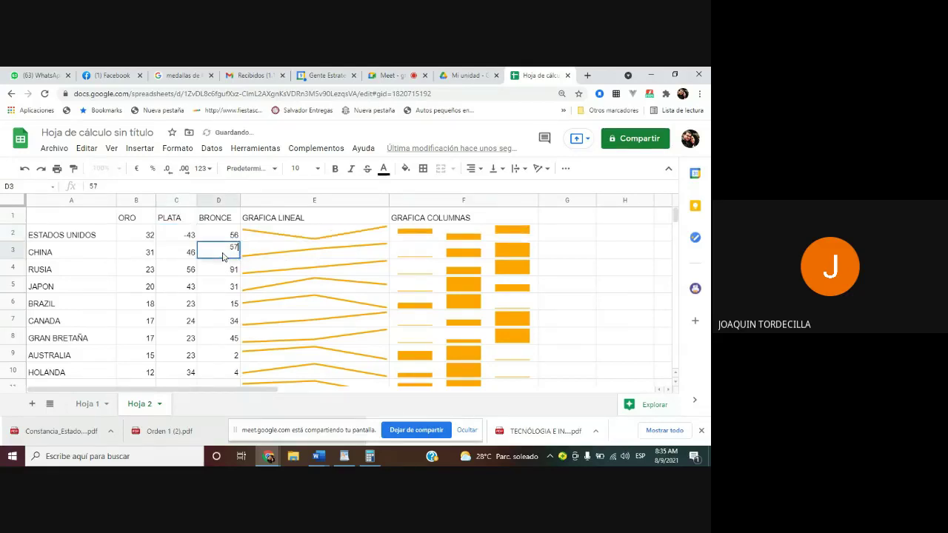
type("-")
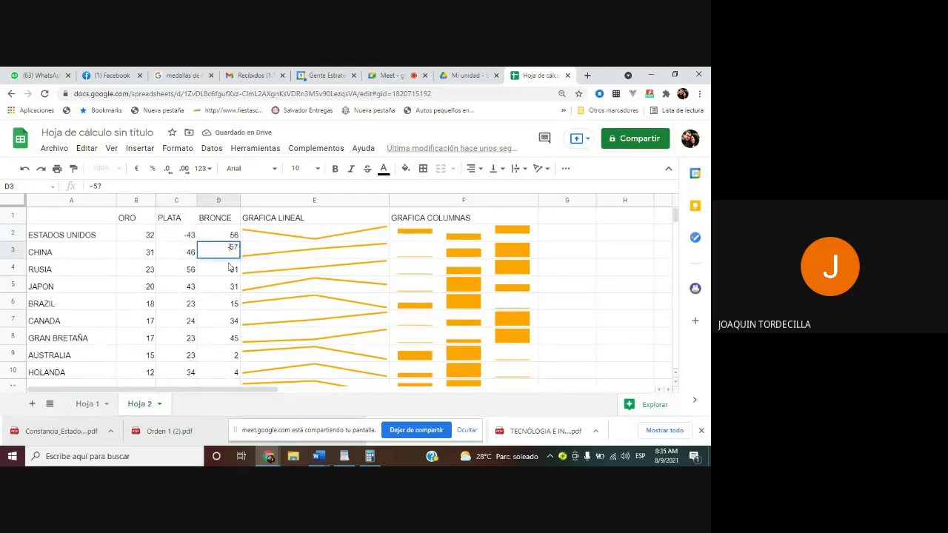
double_click(180, 272)
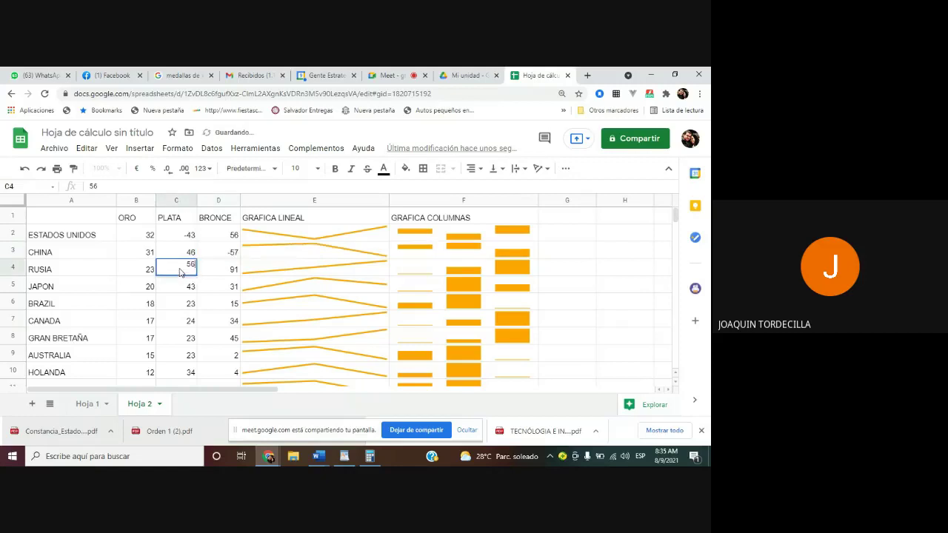
left_click(140, 271)
double_click(140, 271)
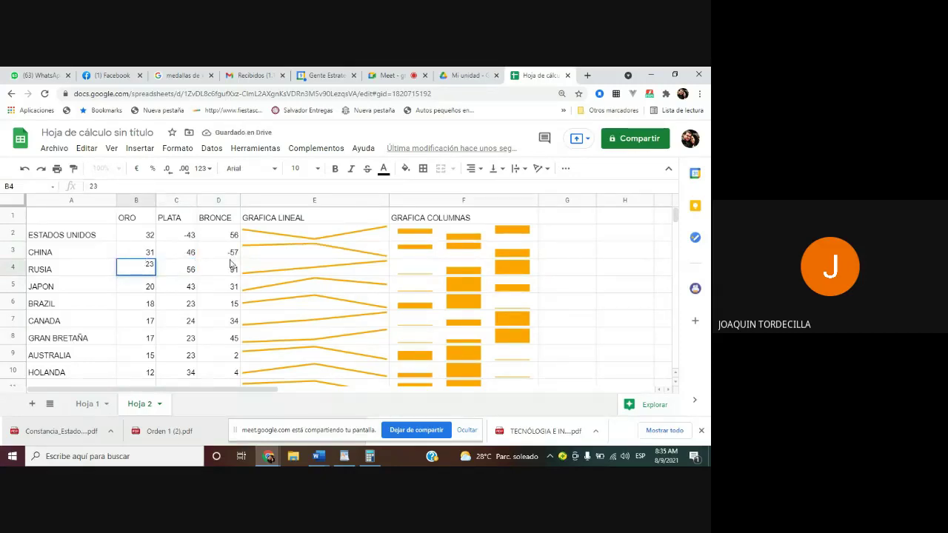
type("-")
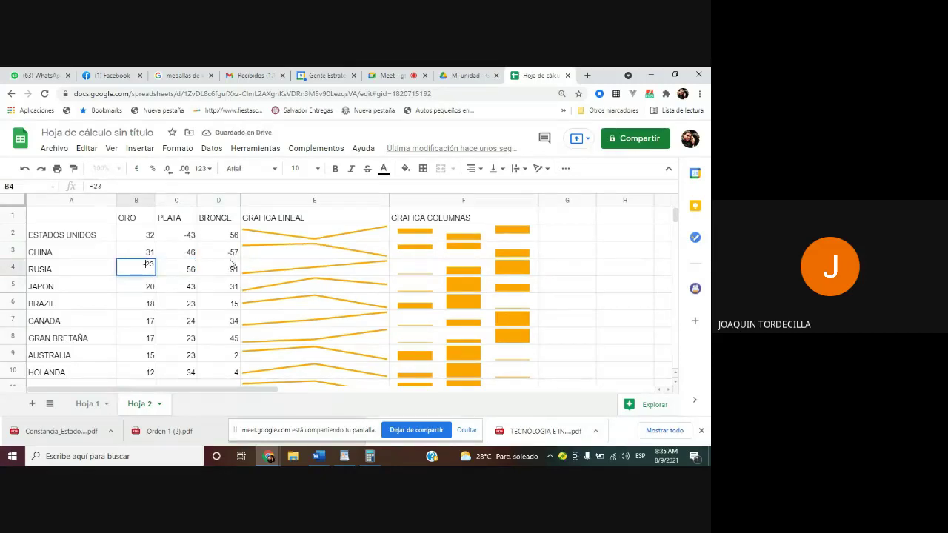
Switch to the Google Meet call to check on it, and return to the Google Sheets spreadsheet
left_click(391, 75)
left_click(464, 194)
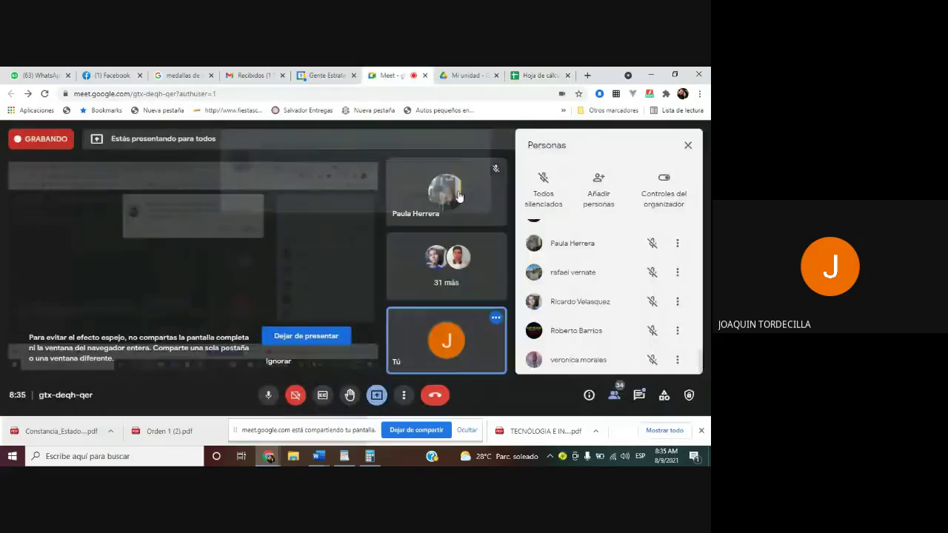
left_click(524, 73)
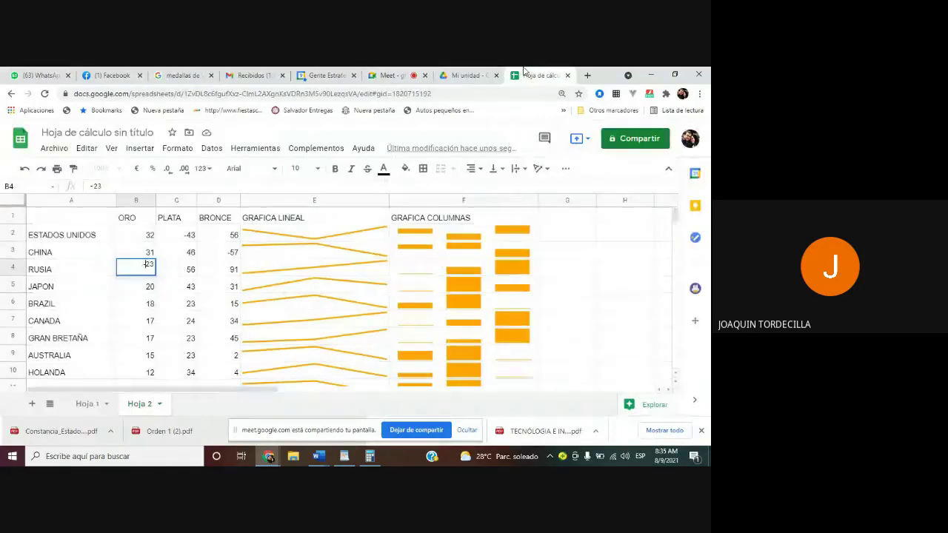
Change the PLATA value for JAPON in C5 to -43
left_click(191, 289)
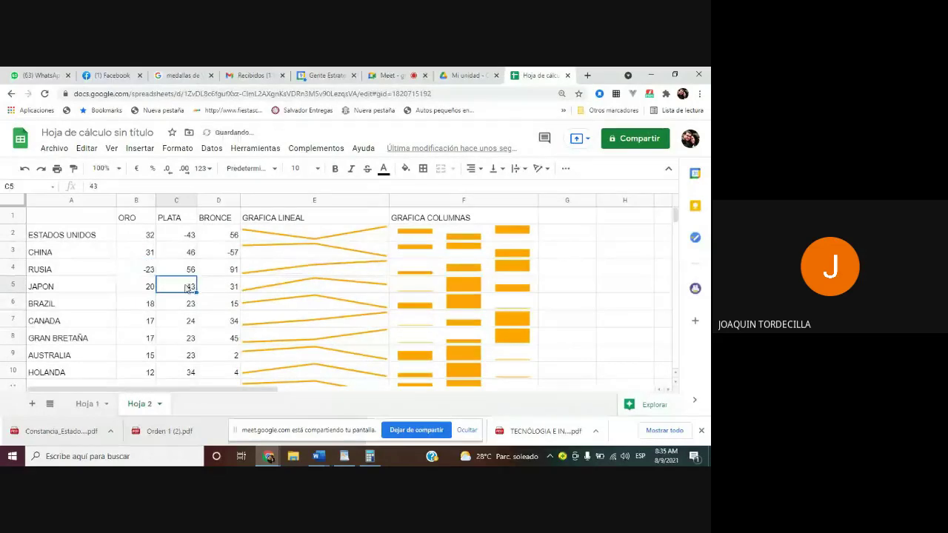
double_click(189, 288)
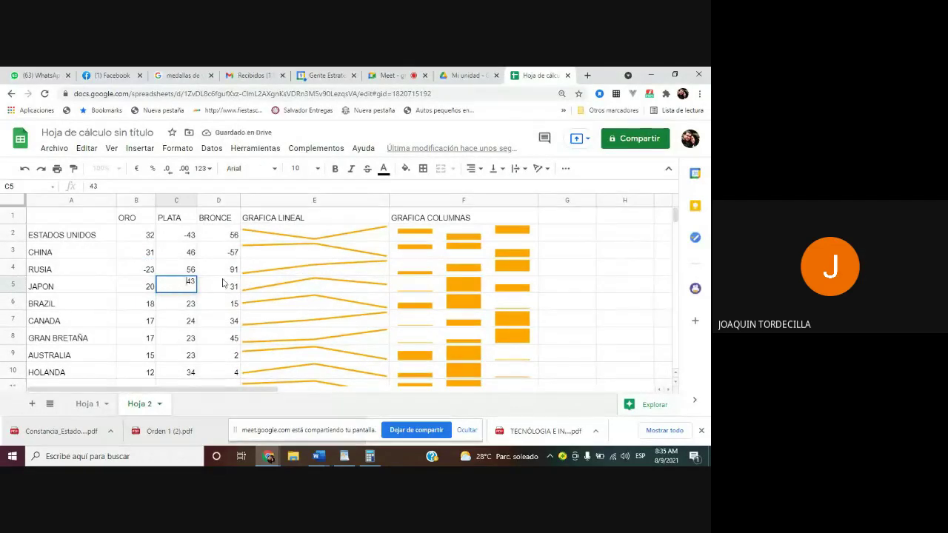
type("-")
Set BRAZIL's ORO value in B6 to -18 and its PLATA value in C6 to -23
left_click(149, 304)
double_click(149, 303)
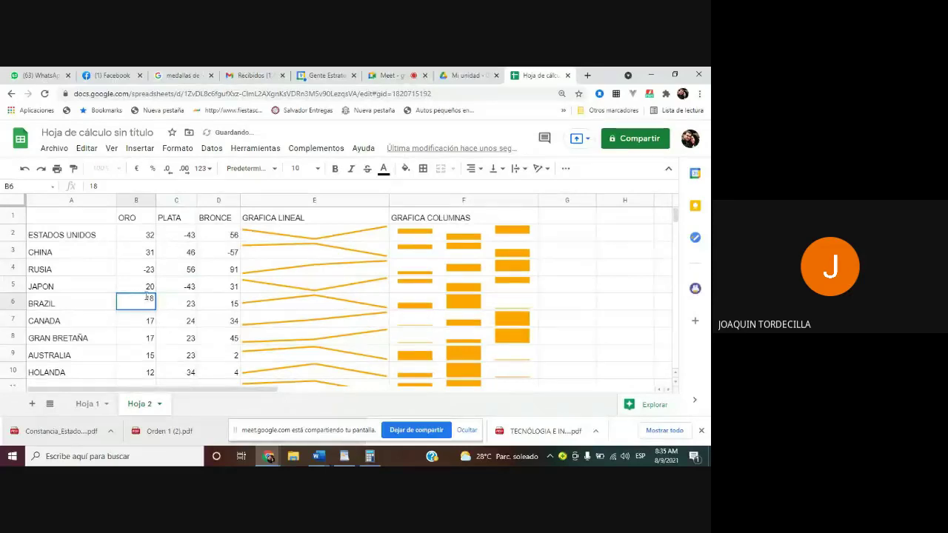
type("-")
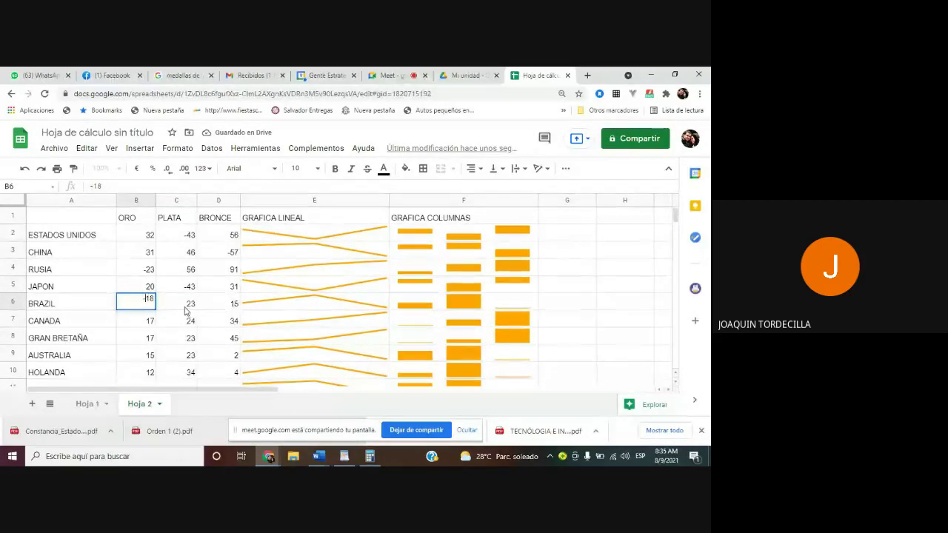
left_click(187, 309)
double_click(186, 309)
key("Home")
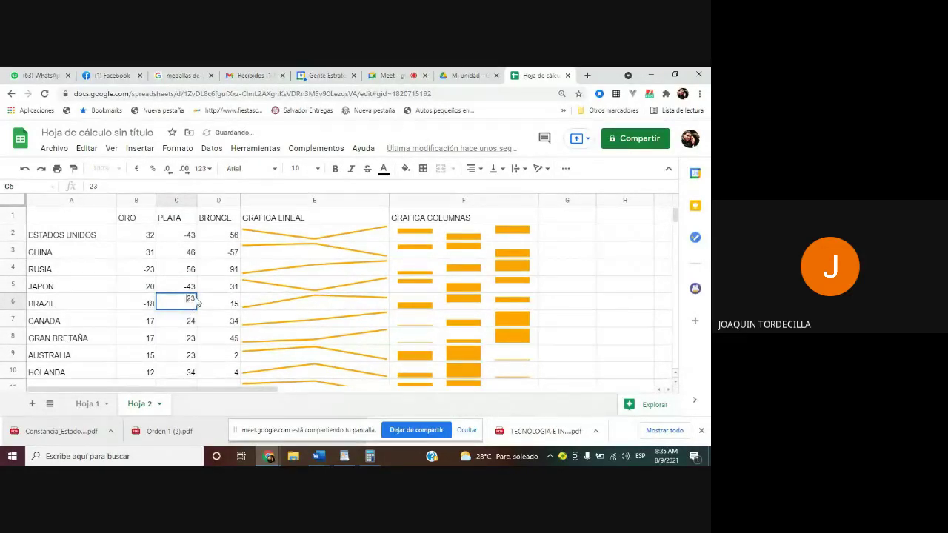
type("-")
left_click(237, 304)
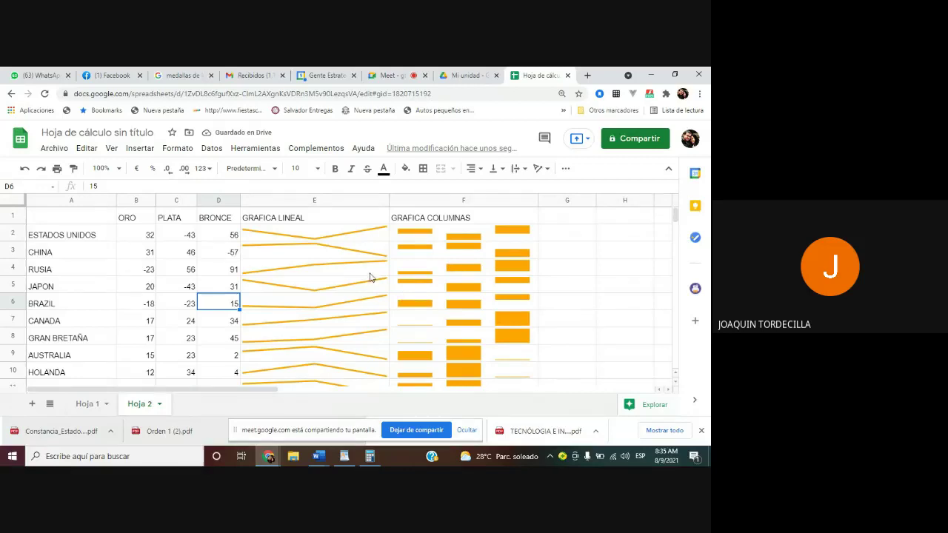
Change the charttype in F2's sparkline formula to "winloss" and fill the formula down the GRAFICA COLUMNAS column
left_click(444, 237)
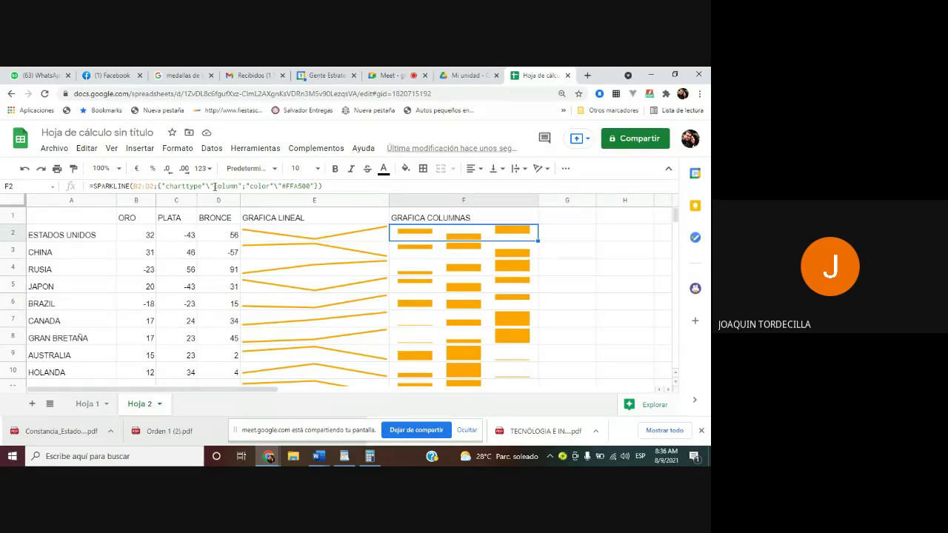
left_click_drag(214, 185, 238, 185)
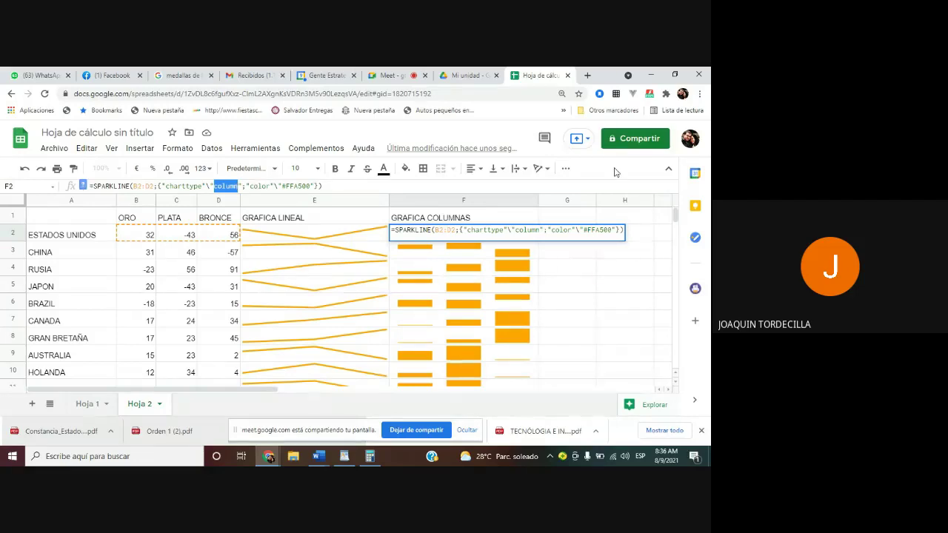
type("winloss")
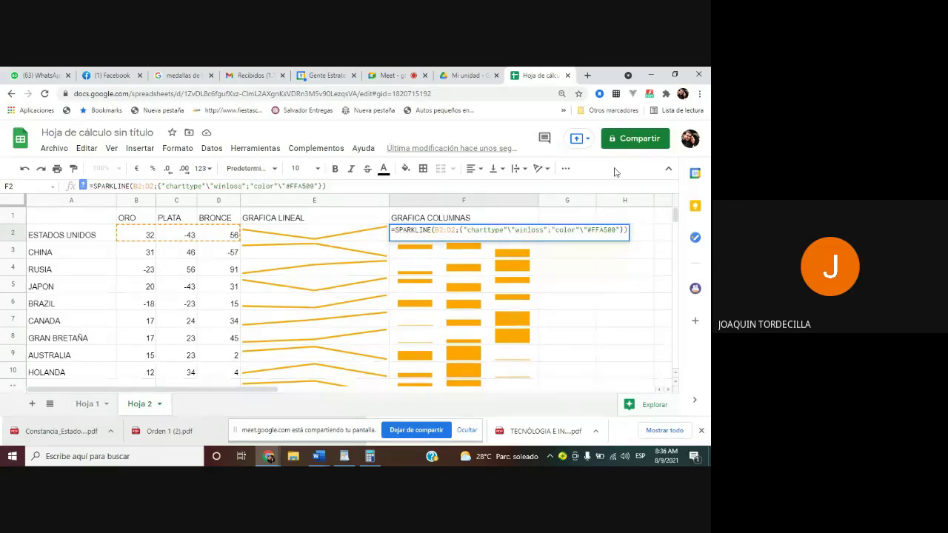
key("Return")
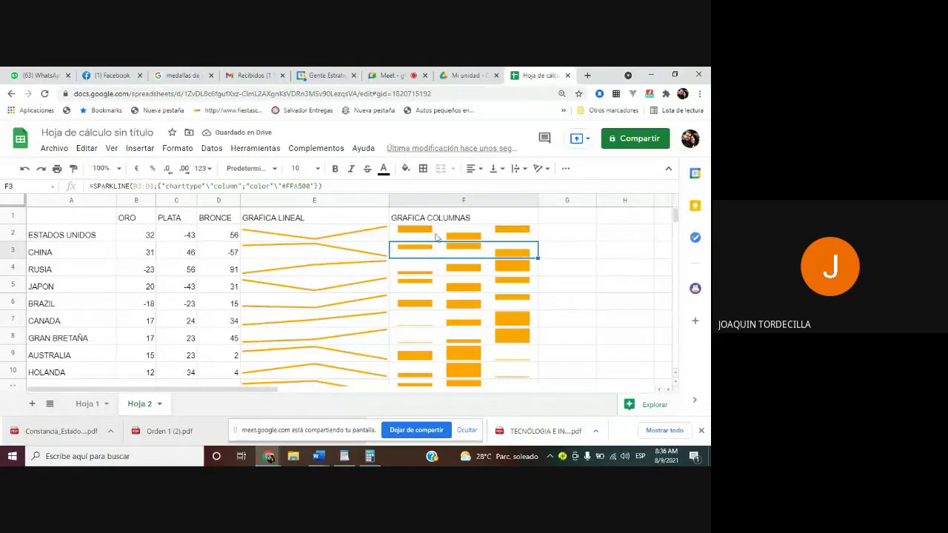
left_click(468, 237)
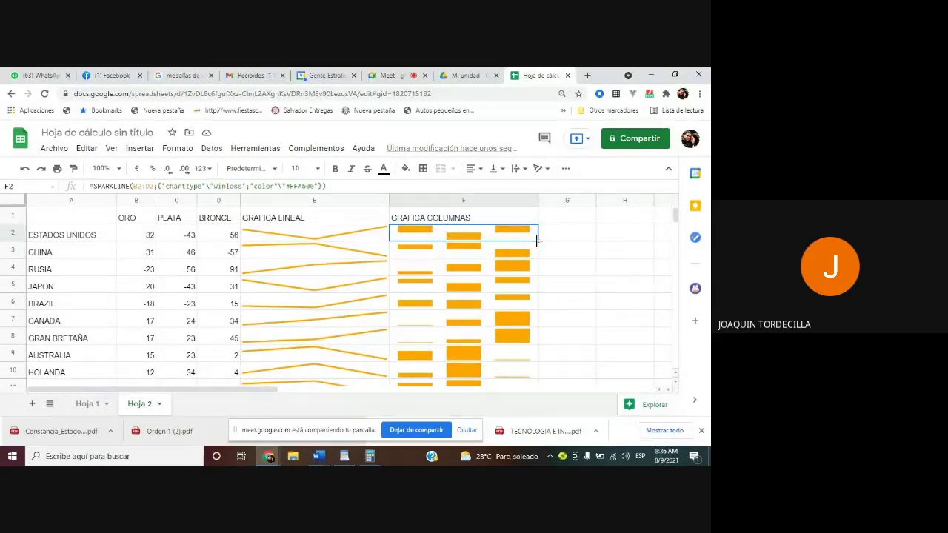
left_click_drag(538, 241, 531, 382)
Review the win/loss sparkline formulas in F3 and F2 and the line sparkline formula in E2
left_click(481, 259)
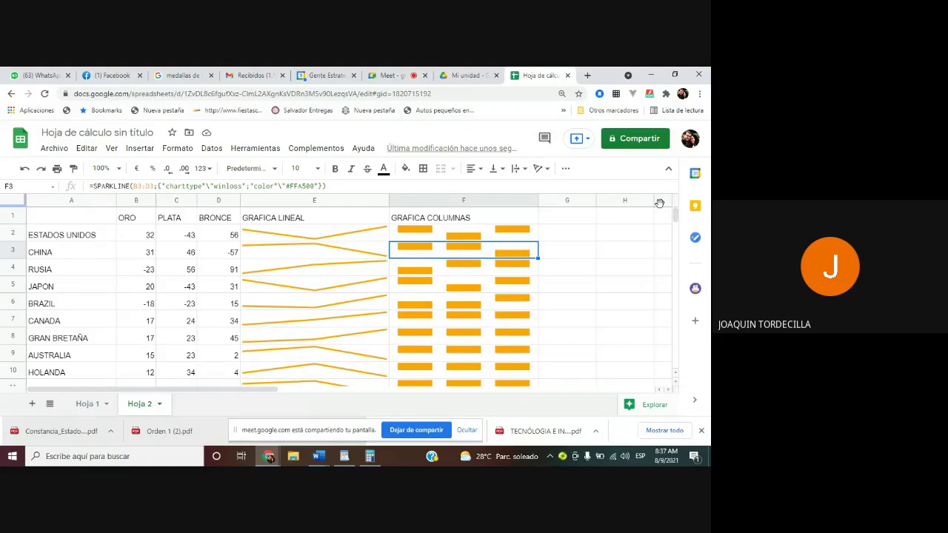
left_click(437, 234)
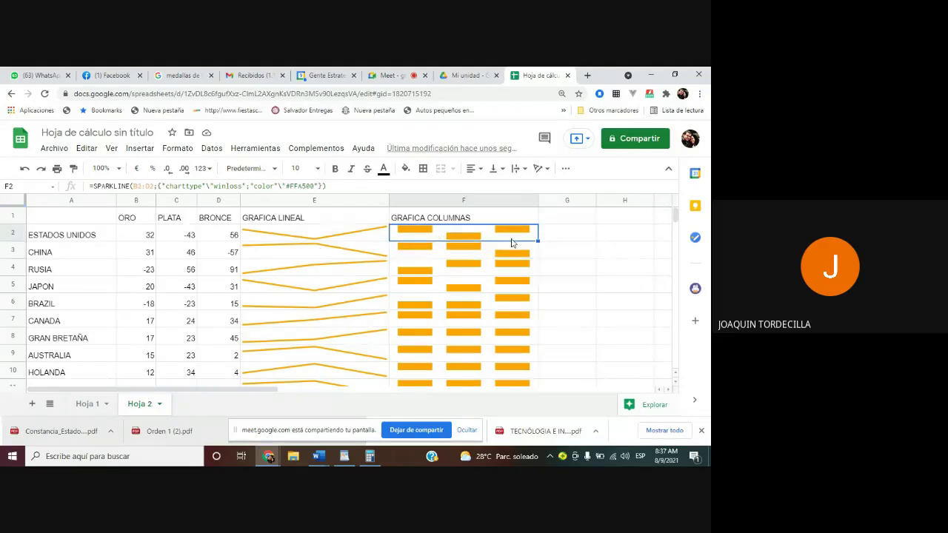
left_click(310, 236)
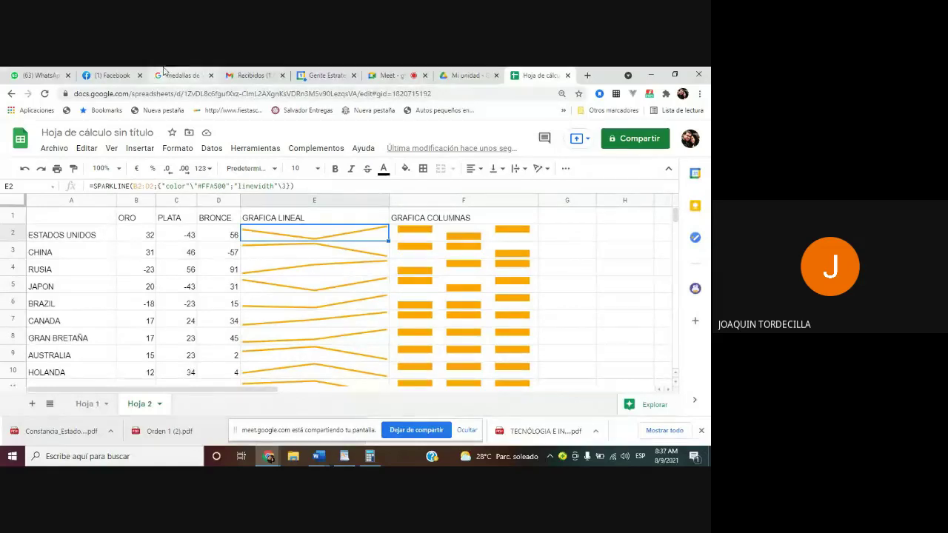
Search Google for "sparklines" in place of the Olympic medals results page
left_click(194, 80)
left_click(253, 97)
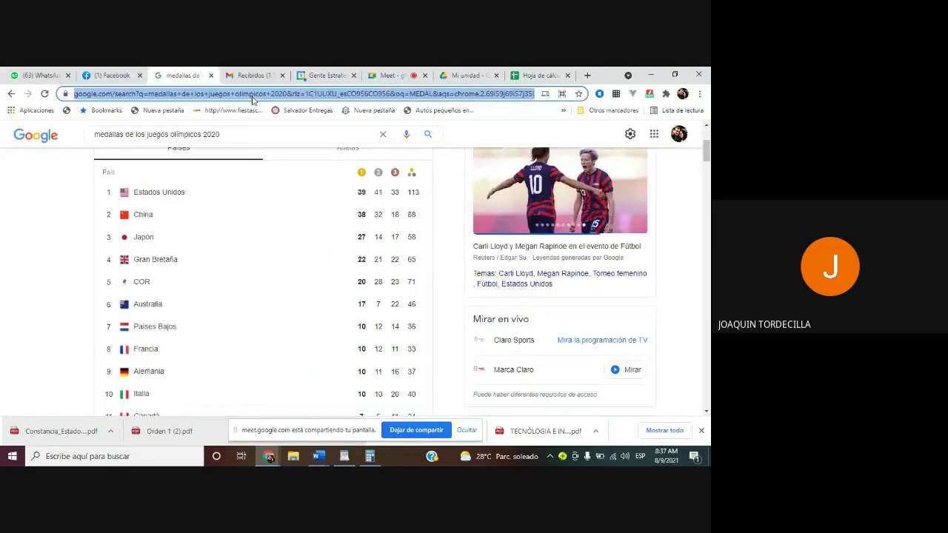
type("spar")
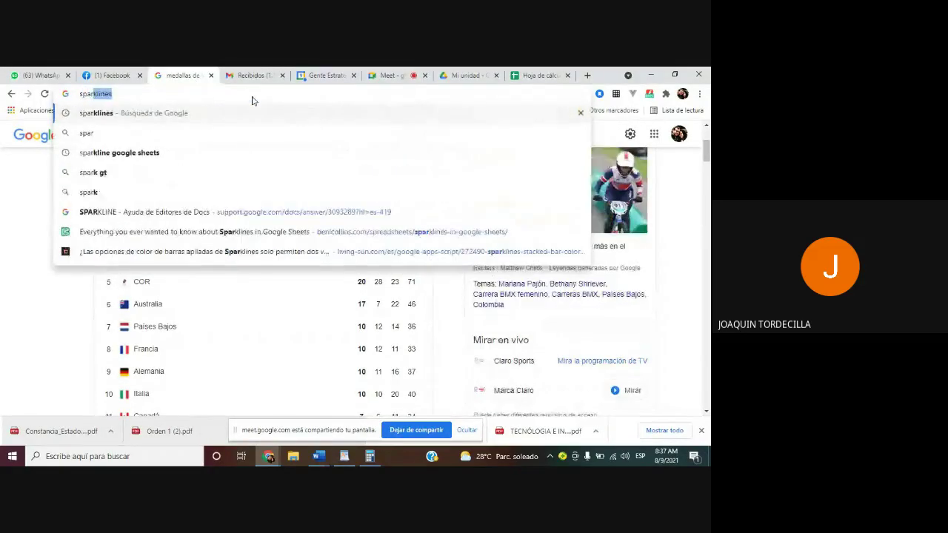
type("kl")
key("Return")
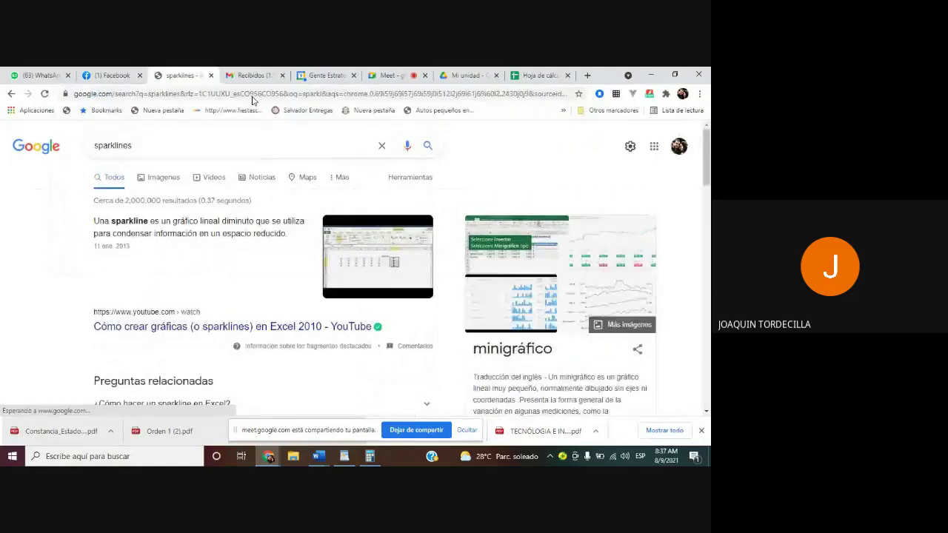
Find the Google Support help article on the SPARKLINE function in the search results and open it
scroll(194, 252, "down", 2)
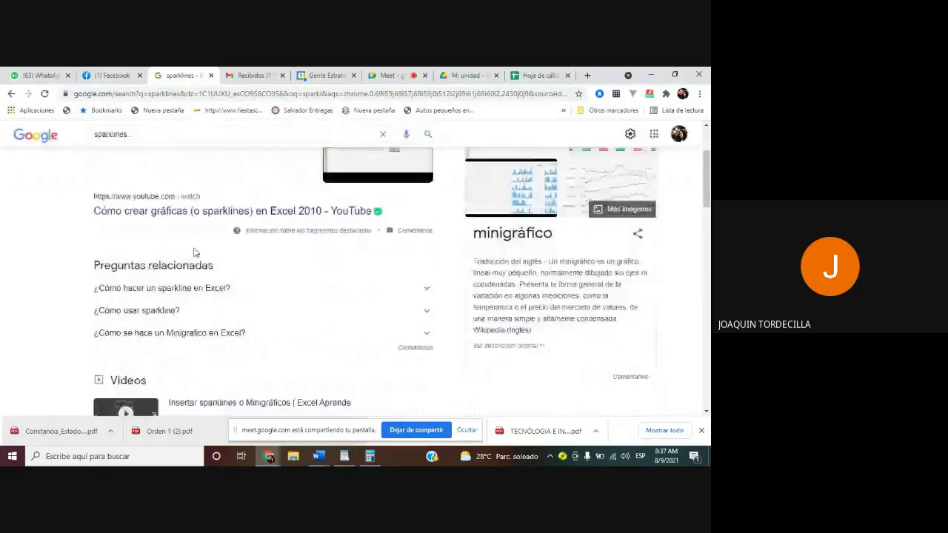
scroll(195, 251, "down", 2)
scroll(198, 247, "up", 2)
scroll(229, 195, "up", 1)
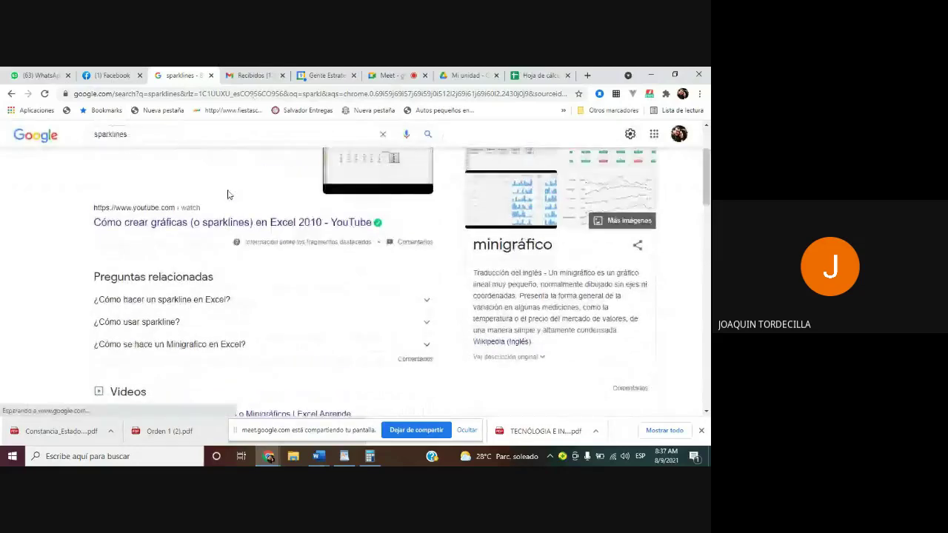
scroll(228, 195, "down", 6)
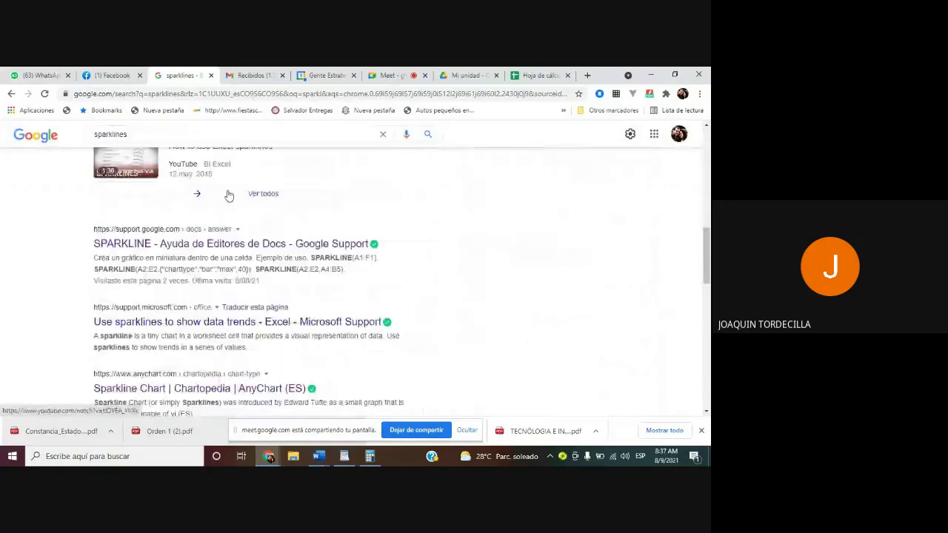
left_click(226, 248)
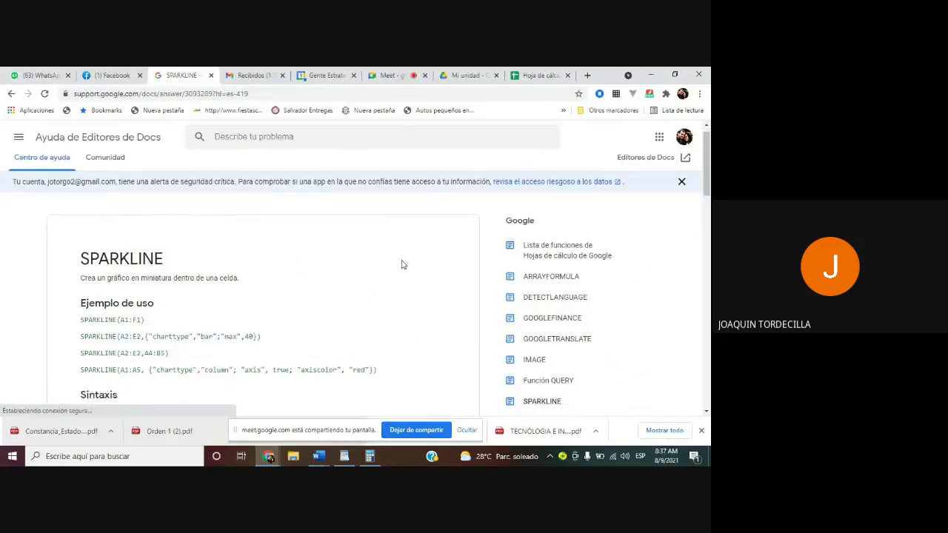
Read through the SPARKLINE syntax, chart types and options for line, column, win/loss and bar charts
scroll(402, 264, "down", 5)
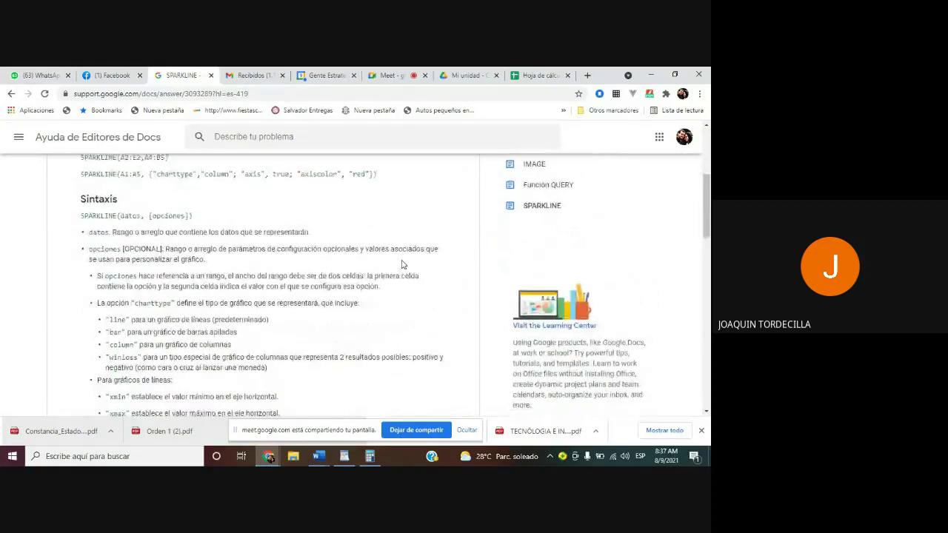
scroll(402, 264, "down", 1)
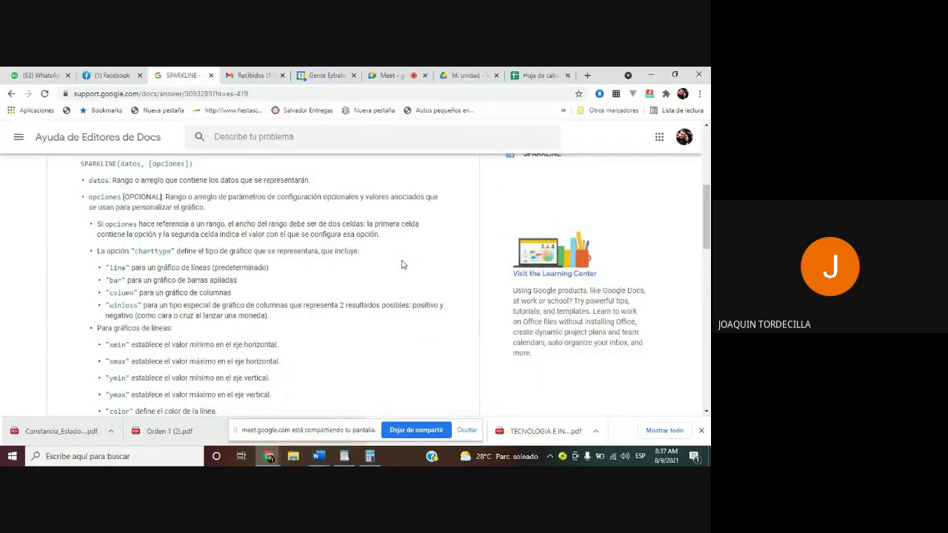
scroll(402, 264, "down", 2)
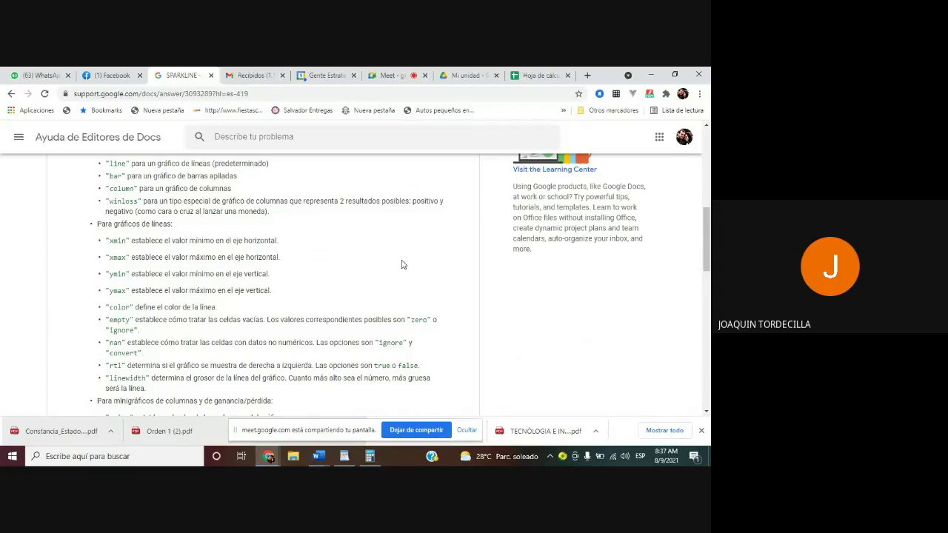
scroll(402, 264, "down", 1)
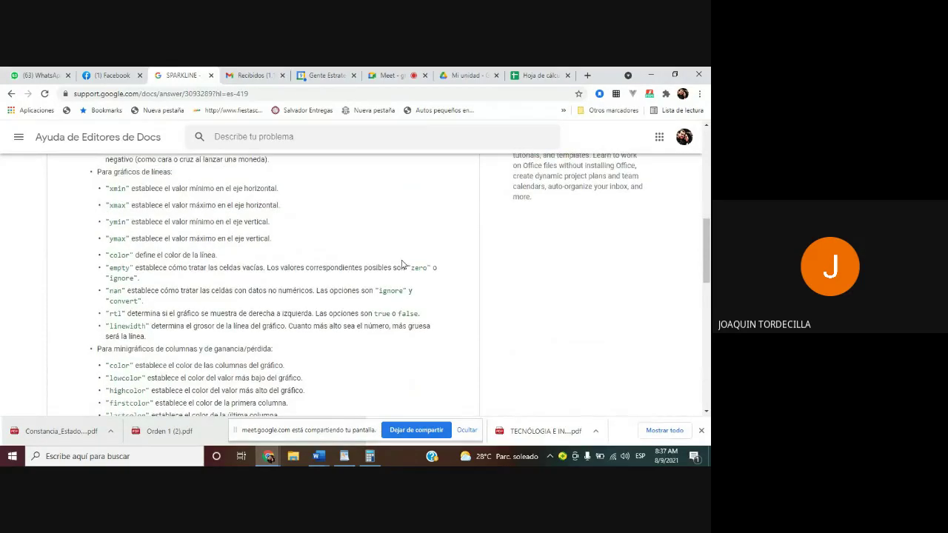
scroll(402, 264, "down", 2)
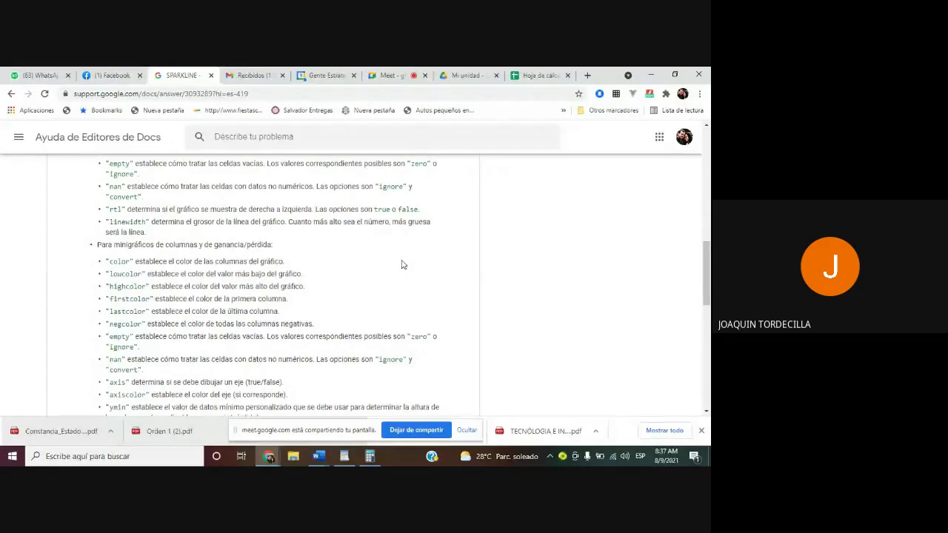
scroll(403, 265, "down", 1)
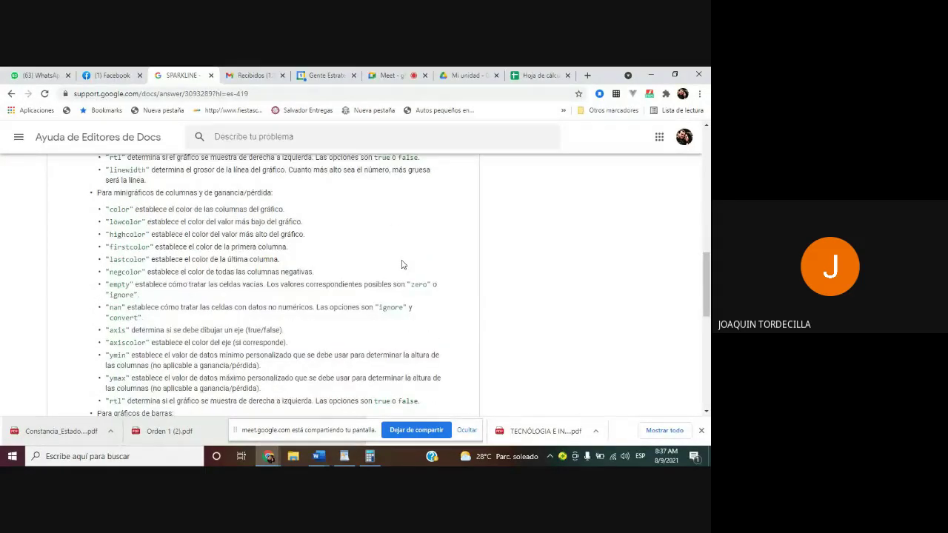
scroll(402, 264, "down", 1)
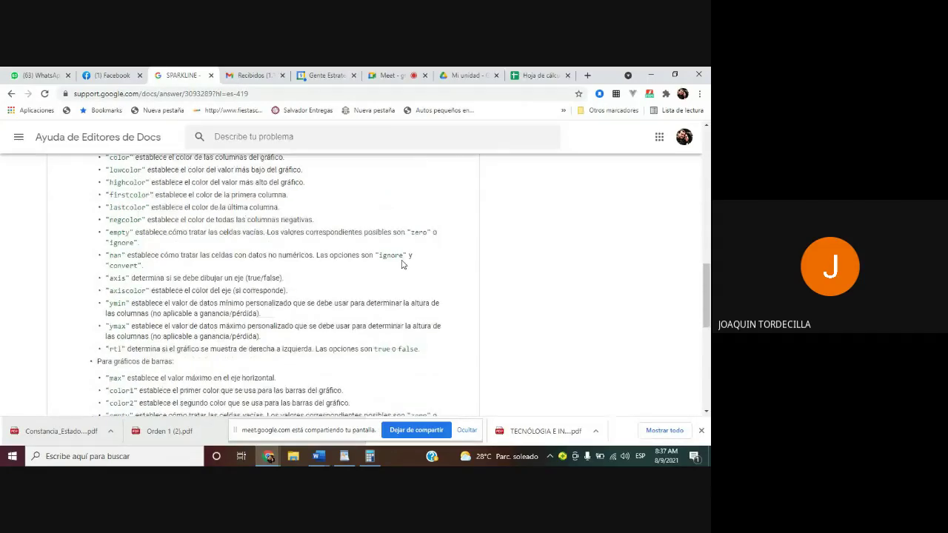
Review the remaining column, win/loss and bar chart options and the notes of the SPARKLINE article, then return to its beginning
scroll(402, 265, "down", 1)
scroll(402, 264, "down", 2)
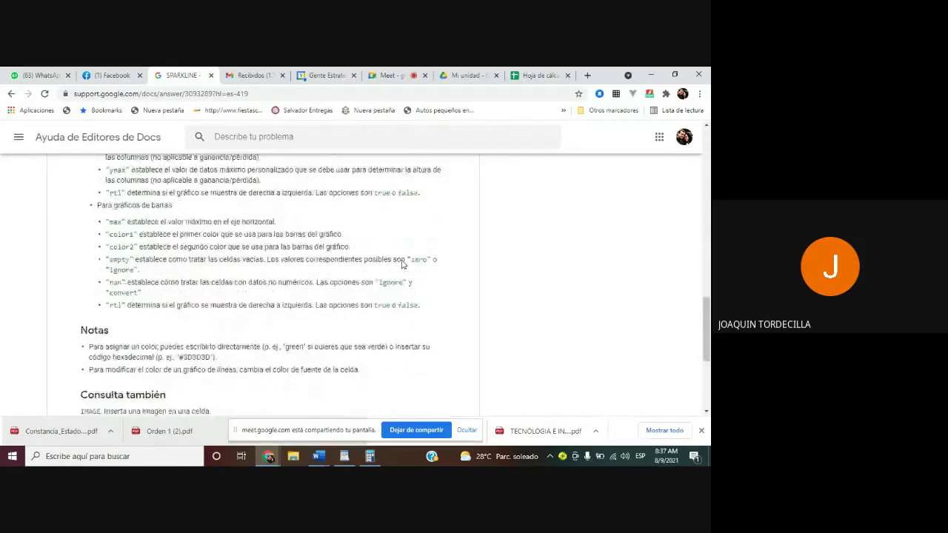
scroll(402, 265, "down", 2)
scroll(402, 264, "up", 2)
scroll(402, 264, "up", 1)
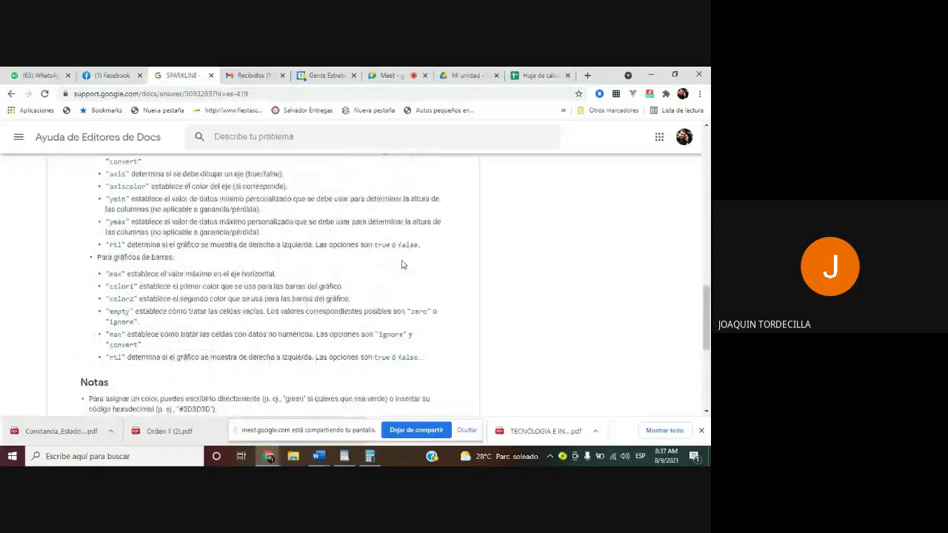
scroll(402, 265, "up", 10)
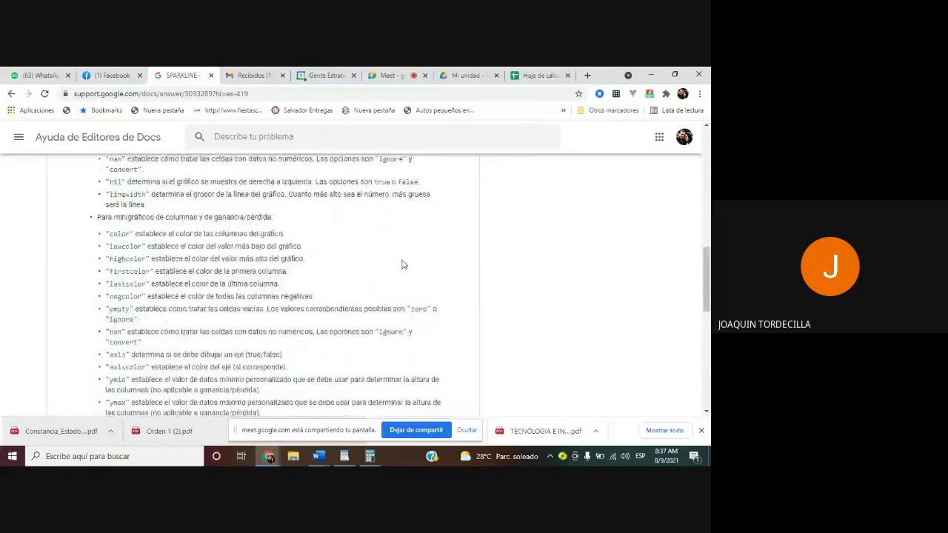
scroll(402, 265, "up", 3)
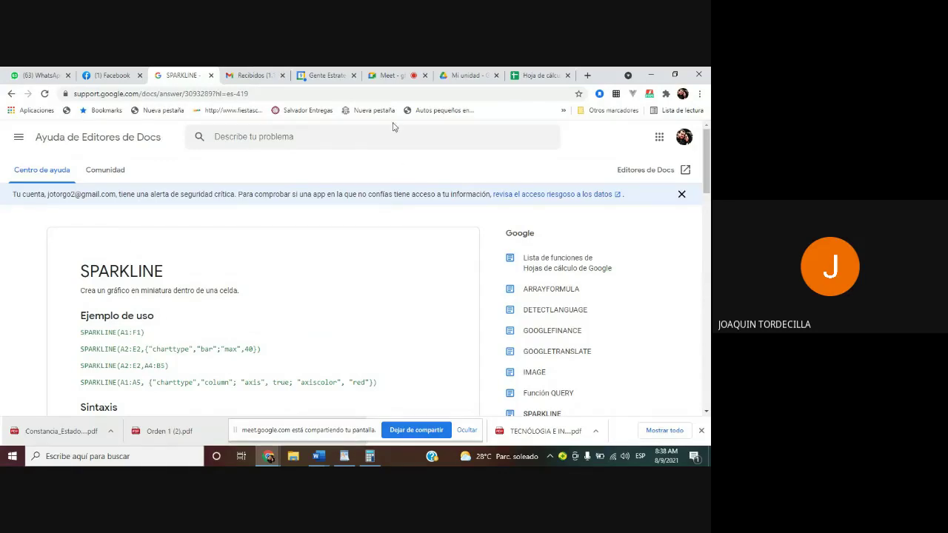
Switch to the Google Meet call and look through the list of participants
left_click(386, 77)
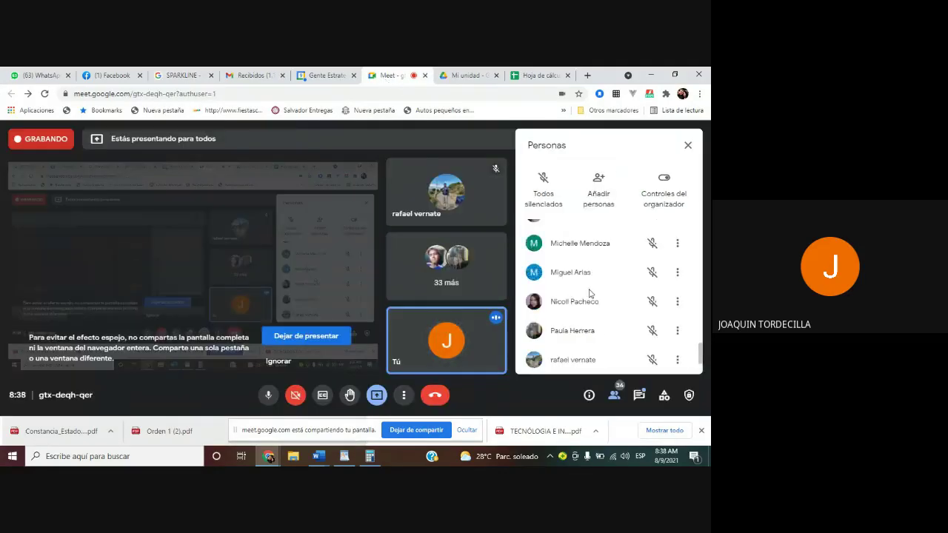
scroll(590, 294, "down", 2)
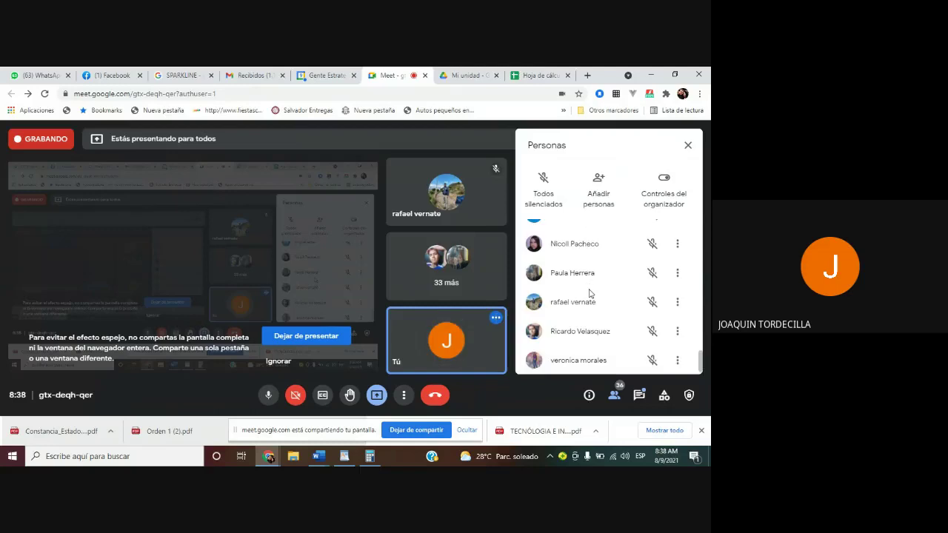
scroll(590, 294, "up", 2)
scroll(590, 294, "up", 4)
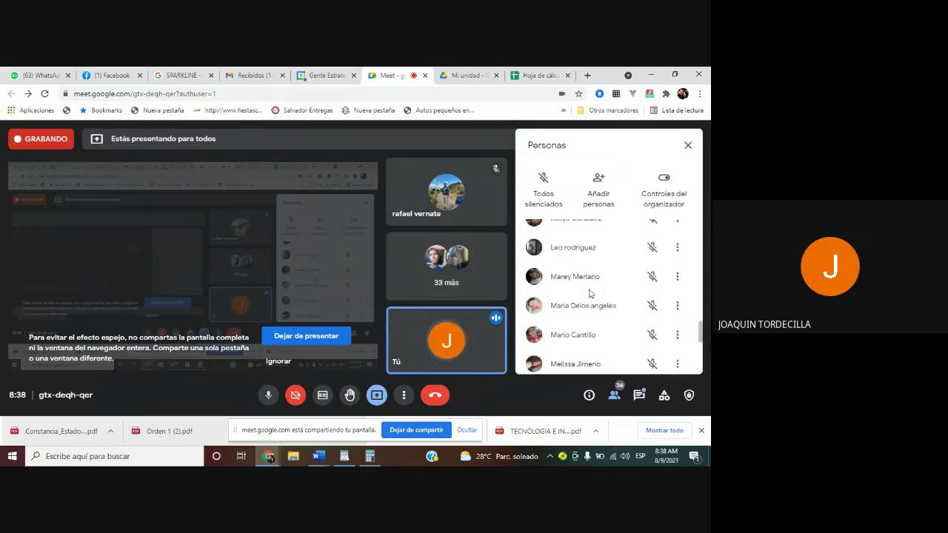
scroll(590, 294, "up", 4)
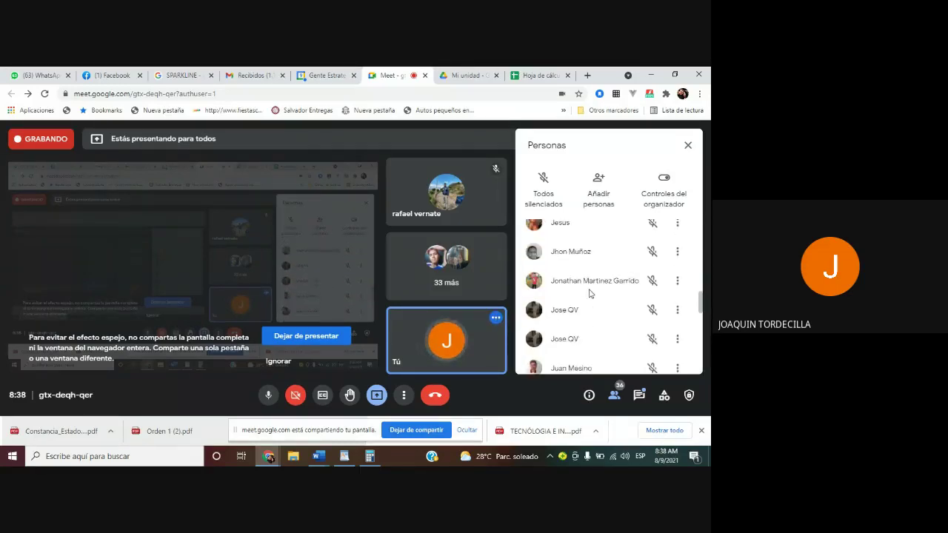
scroll(589, 293, "up", 1)
scroll(590, 293, "down", 1)
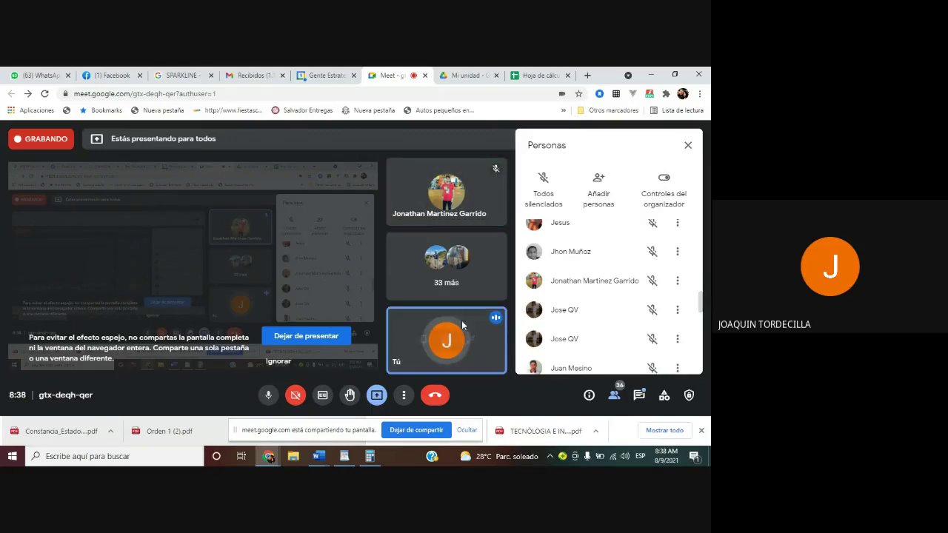
Mute the microphone while a participant speaks, and unmute it again
left_click(268, 397)
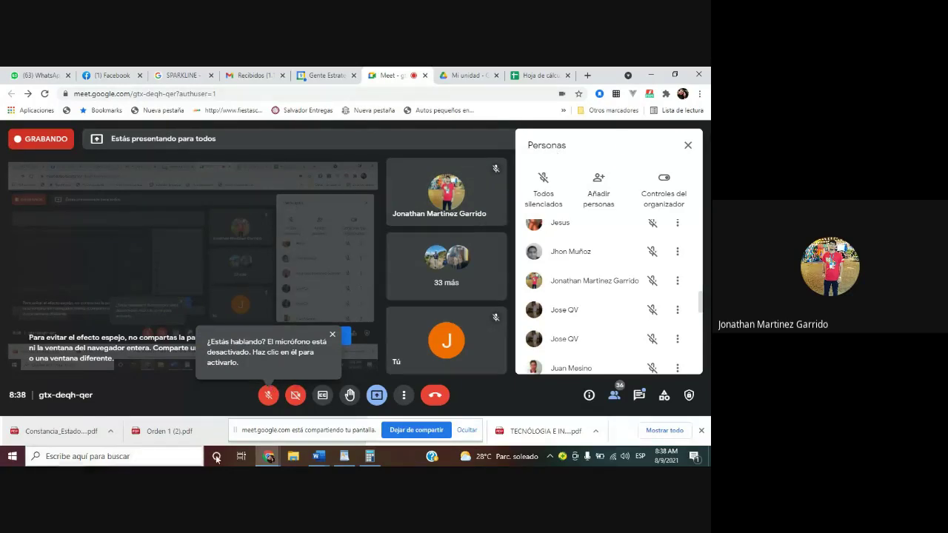
left_click(268, 396)
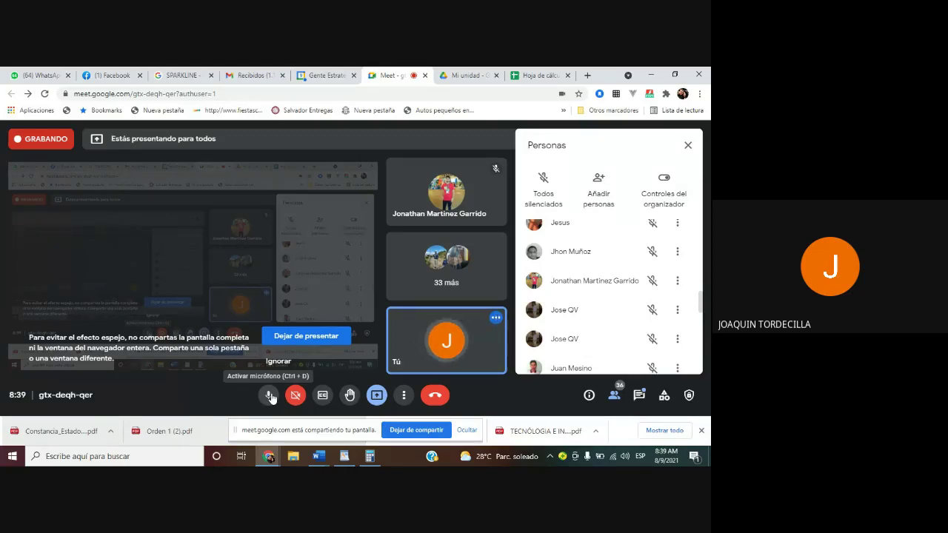
Switch to the Google Sheets medal table and open its version history
left_click(530, 77)
left_click(55, 149)
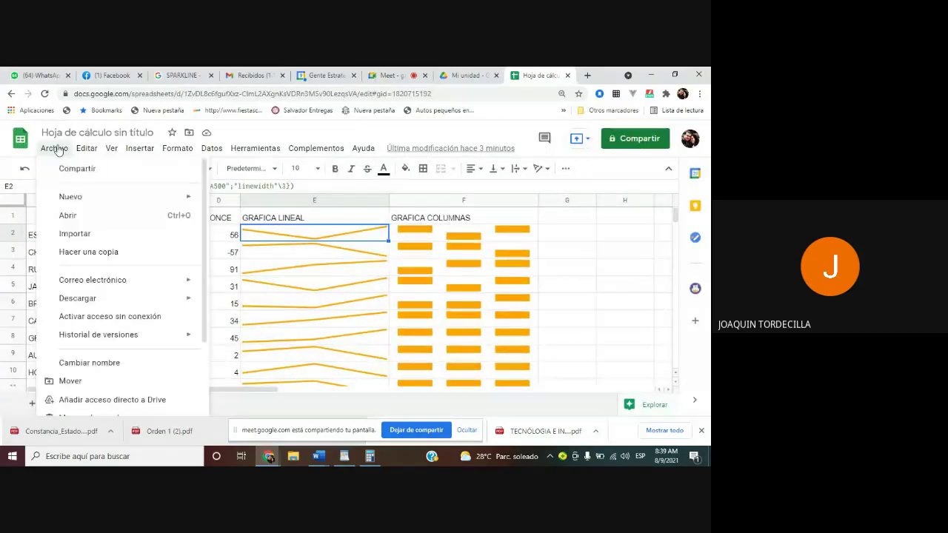
mouse_move(111, 337)
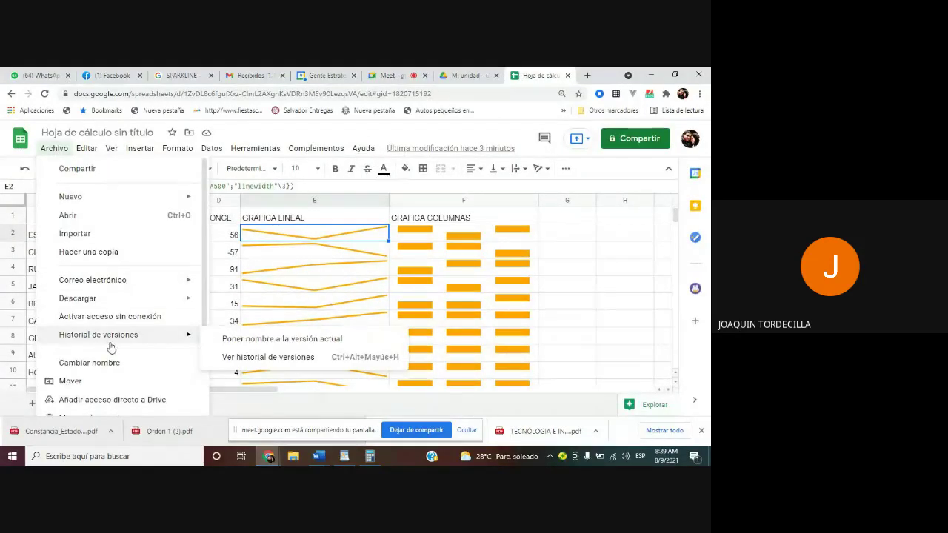
left_click(264, 355)
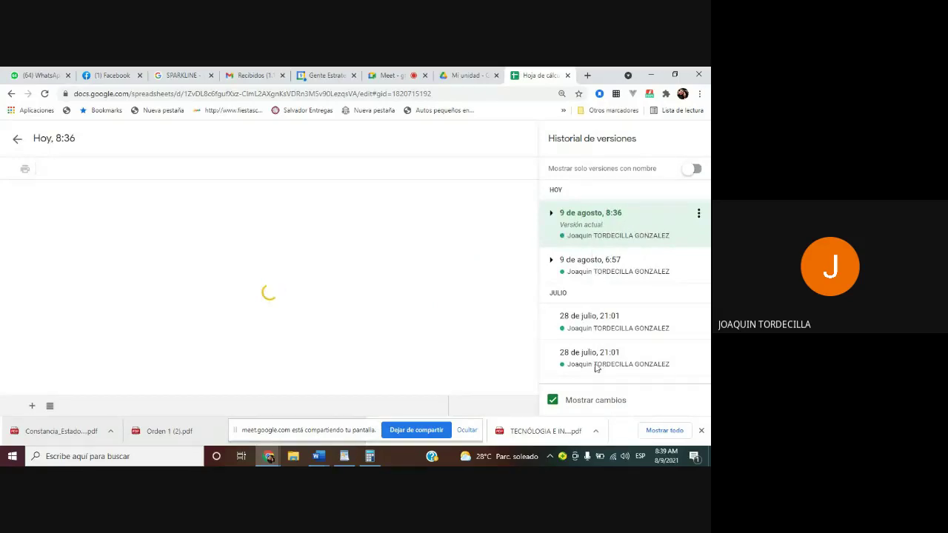
Switch back to the Google Meet call and admit the person asking to join
left_click(393, 75)
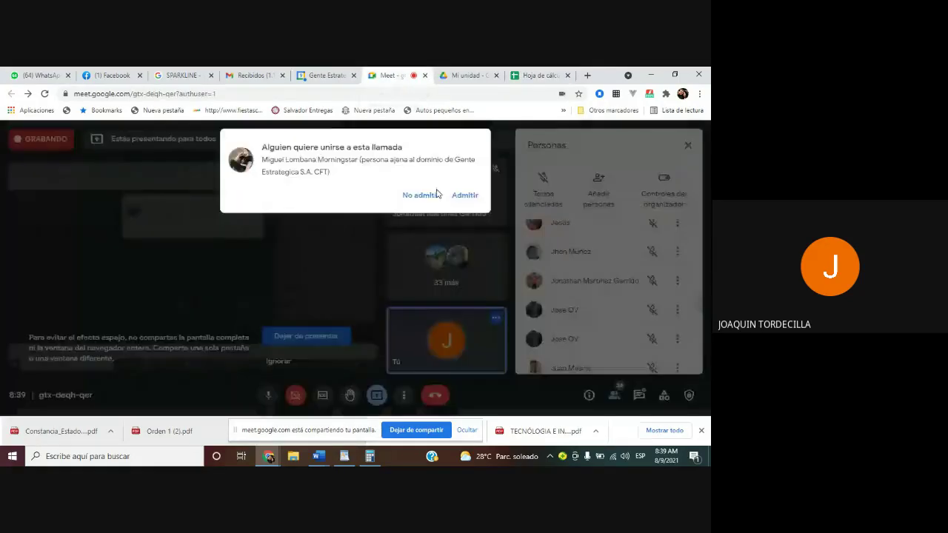
left_click(463, 195)
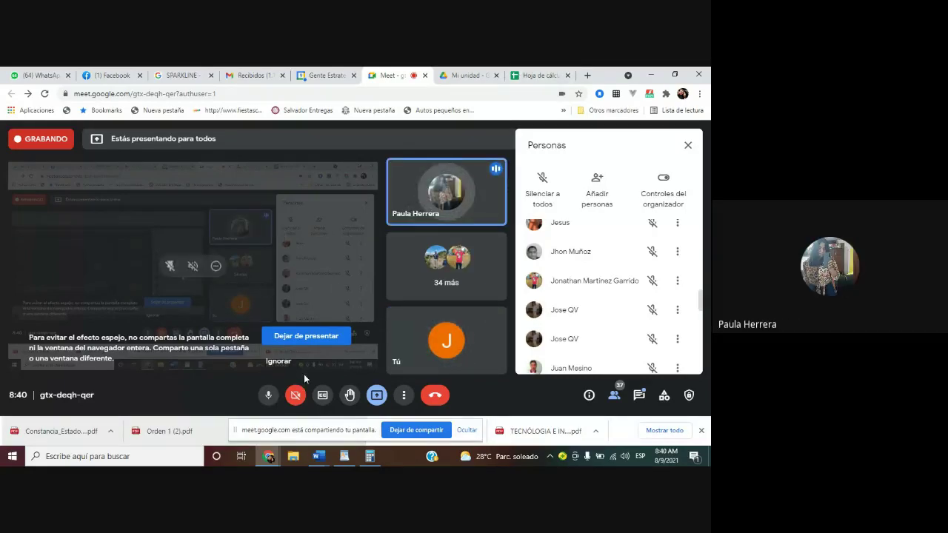
Mute and unmute the microphone as needed during the discussion, and admit the next person asking to join the call
left_click(267, 396)
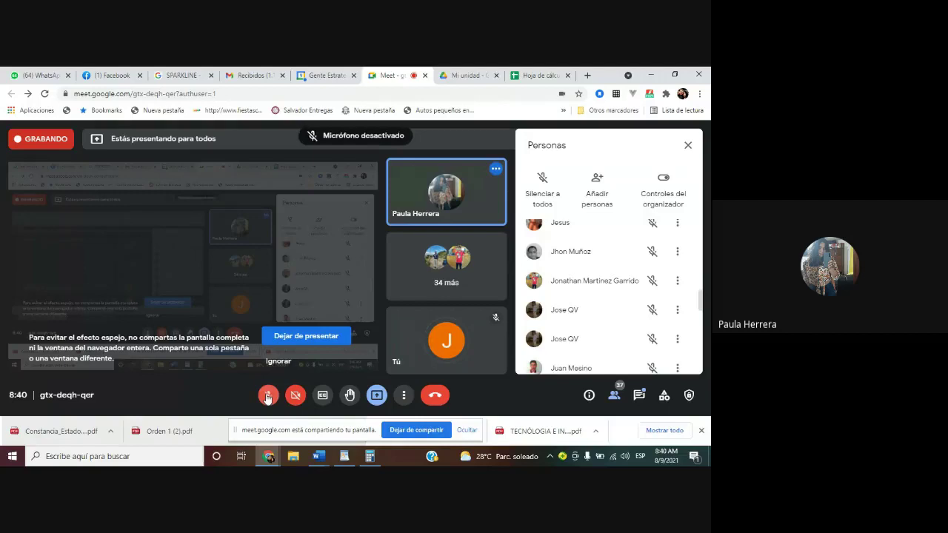
left_click(268, 396)
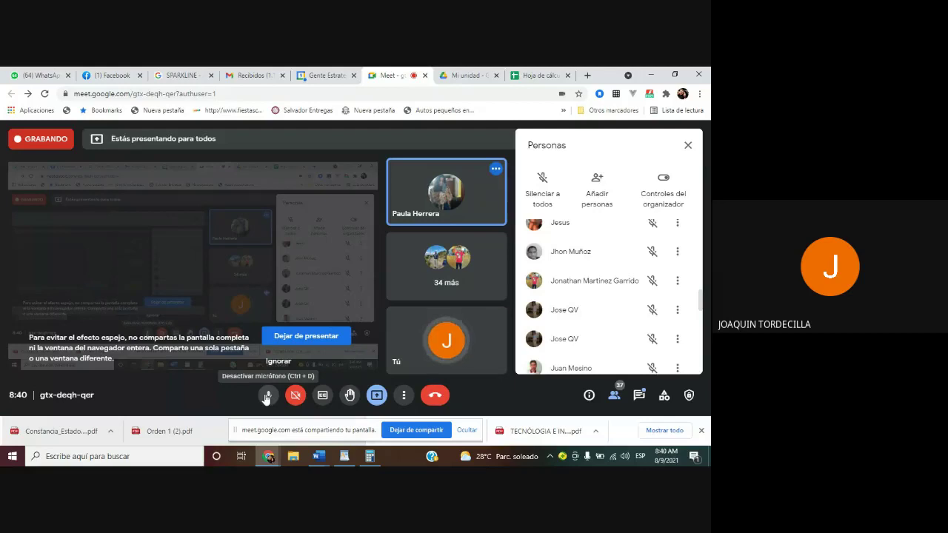
left_click(267, 396)
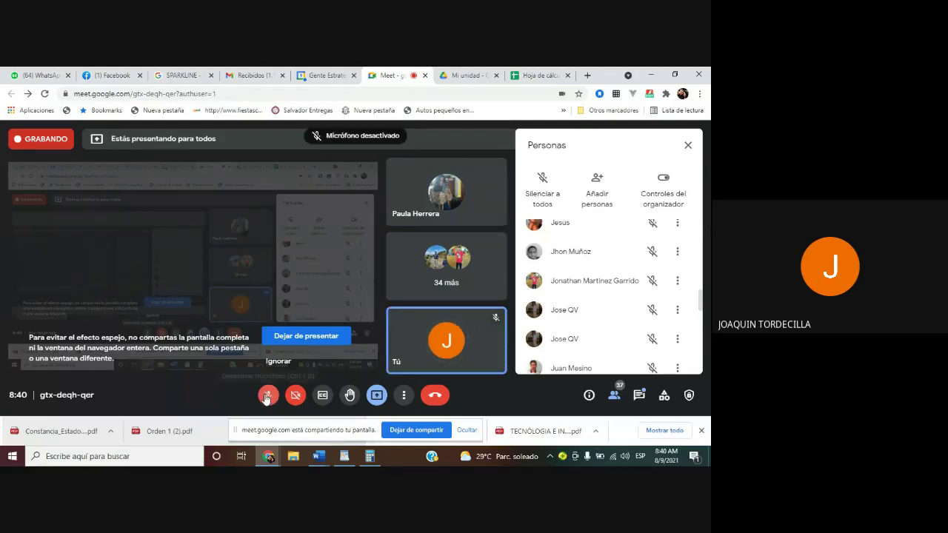
left_click(267, 396)
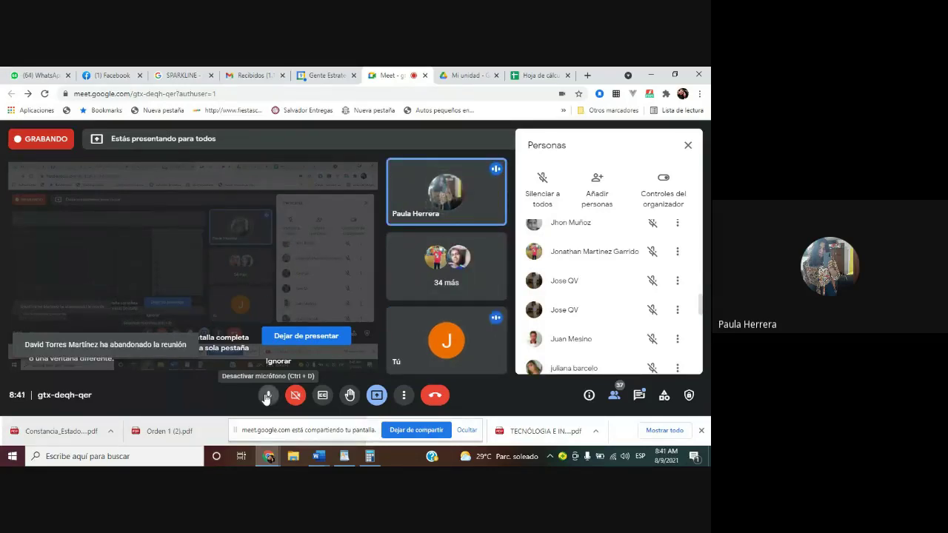
left_click(266, 397)
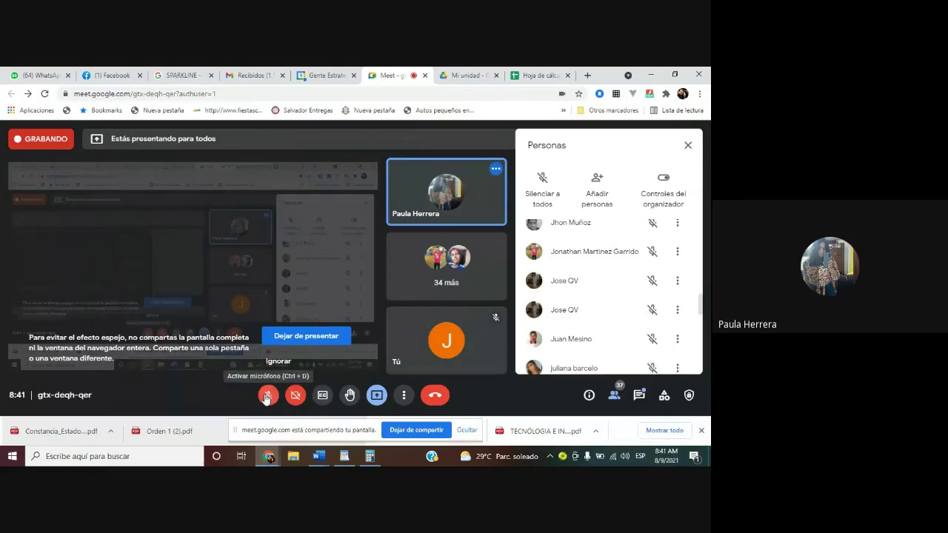
left_click(266, 396)
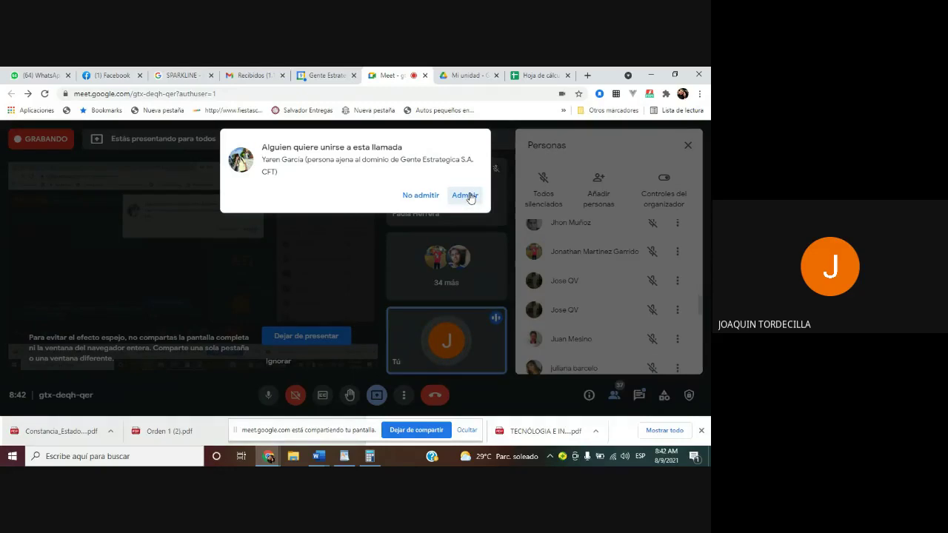
left_click(466, 196)
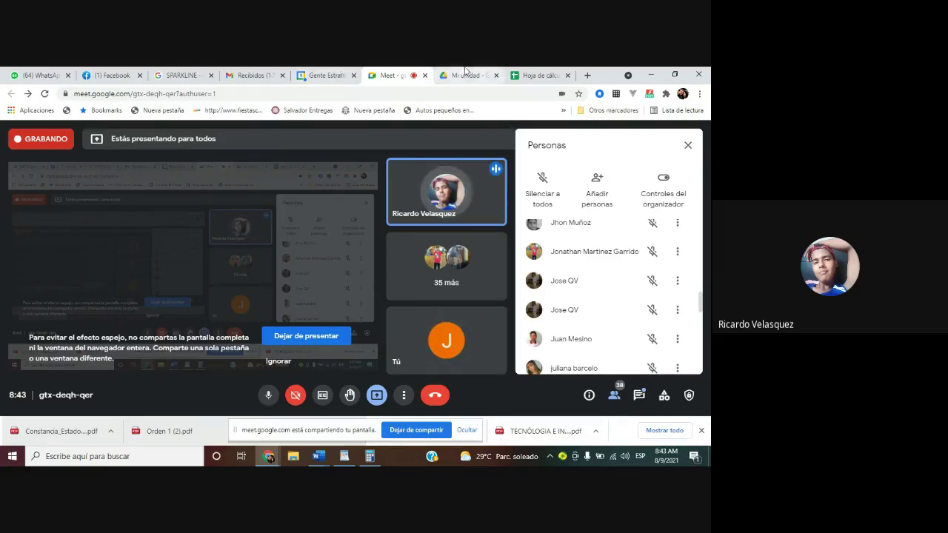
Switch to the Google Sheets spreadsheet and leave its version history to get back to the editable medal table
left_click(518, 76)
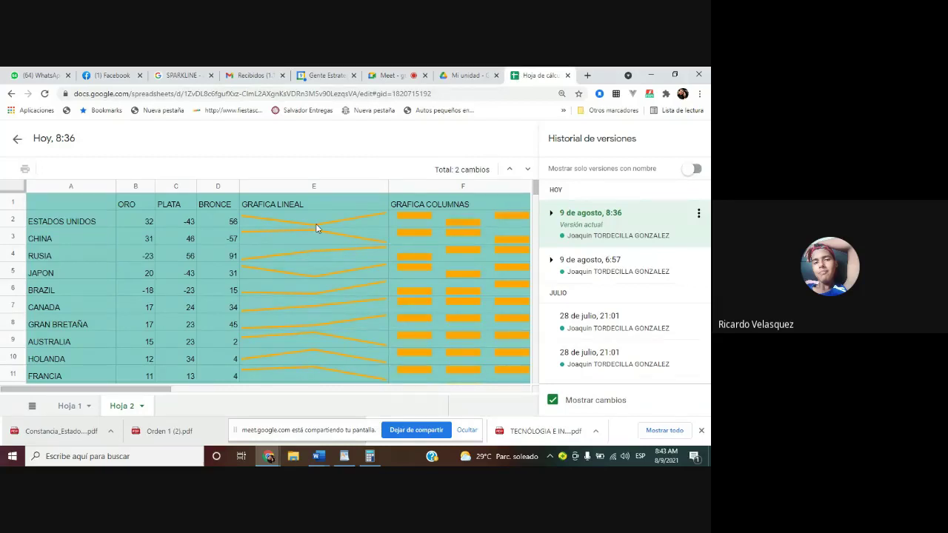
left_click(17, 142)
List the students' first names below the medal table in A15, A16 and A18, with NO TENGO in A17
scroll(418, 311, "down", 2)
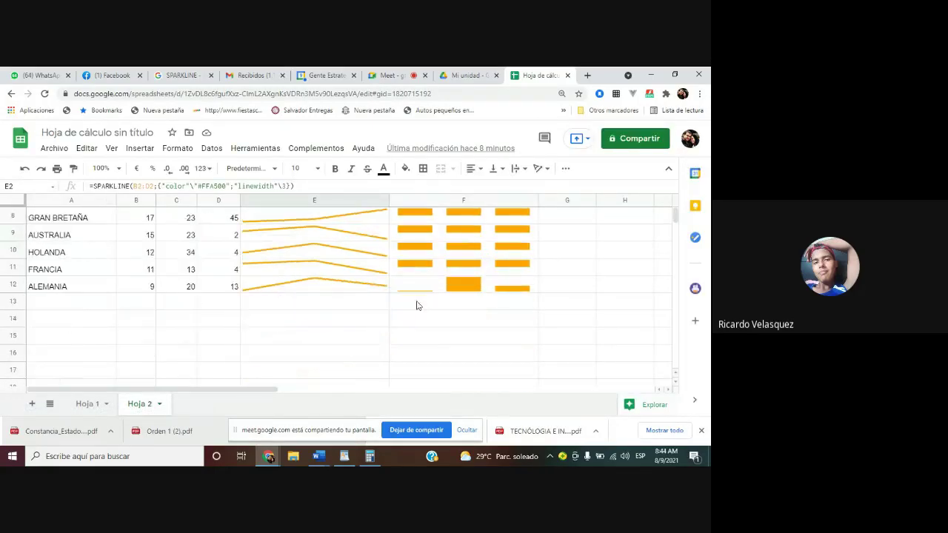
left_click(44, 319)
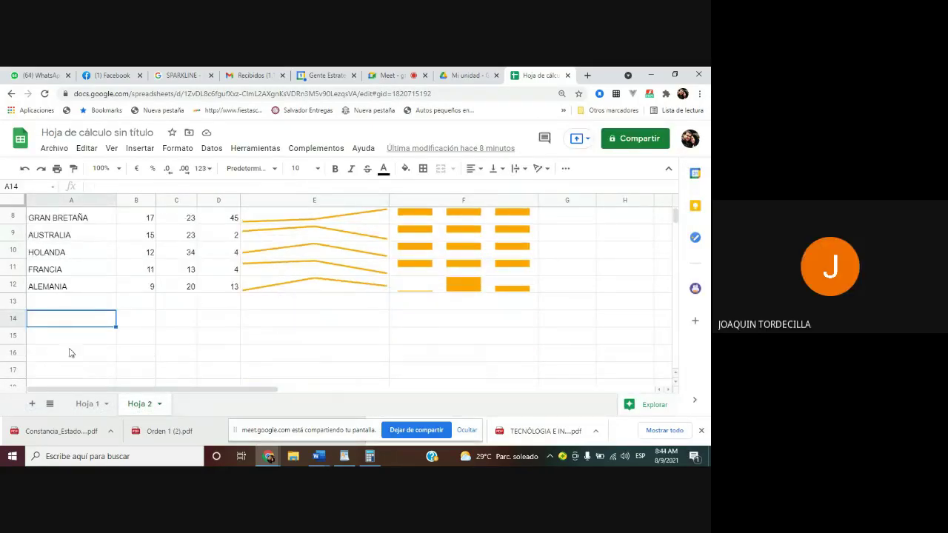
left_click(86, 339)
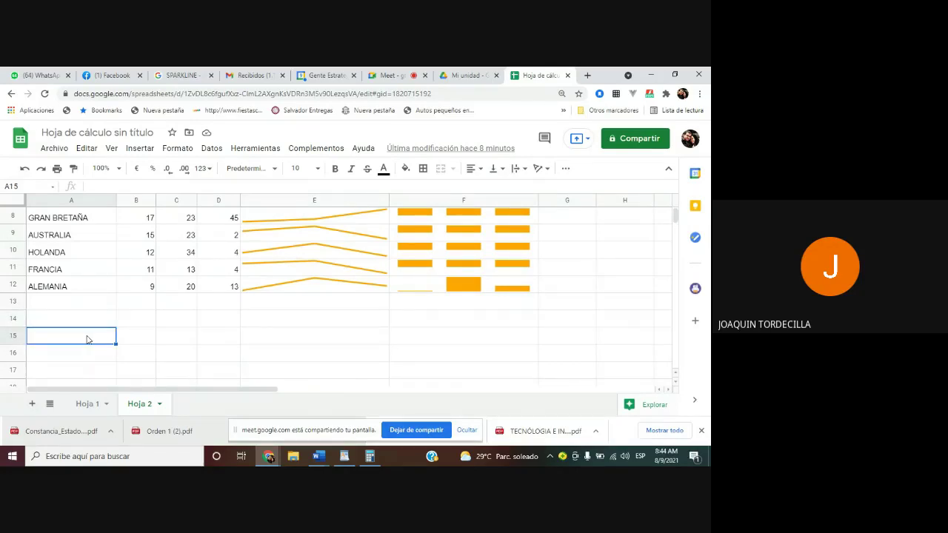
type("RI")
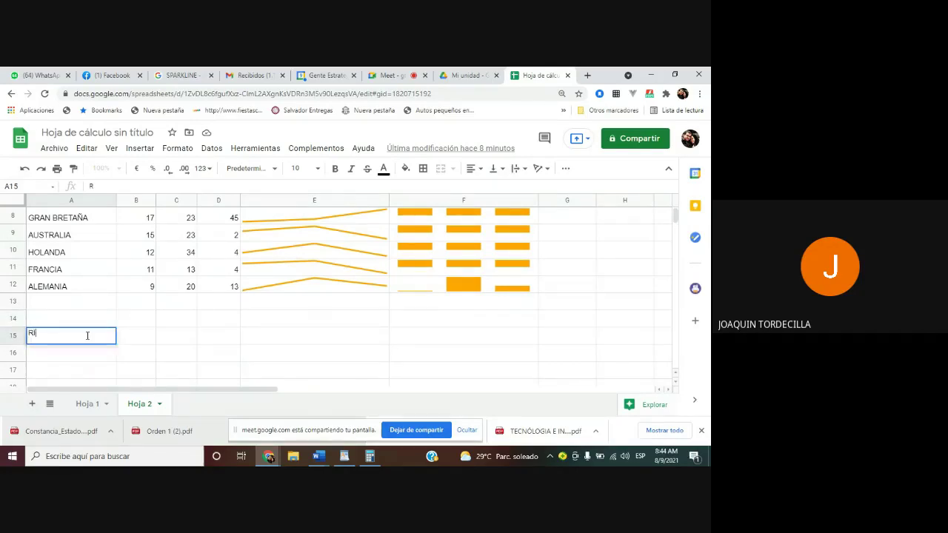
type("CARDO")
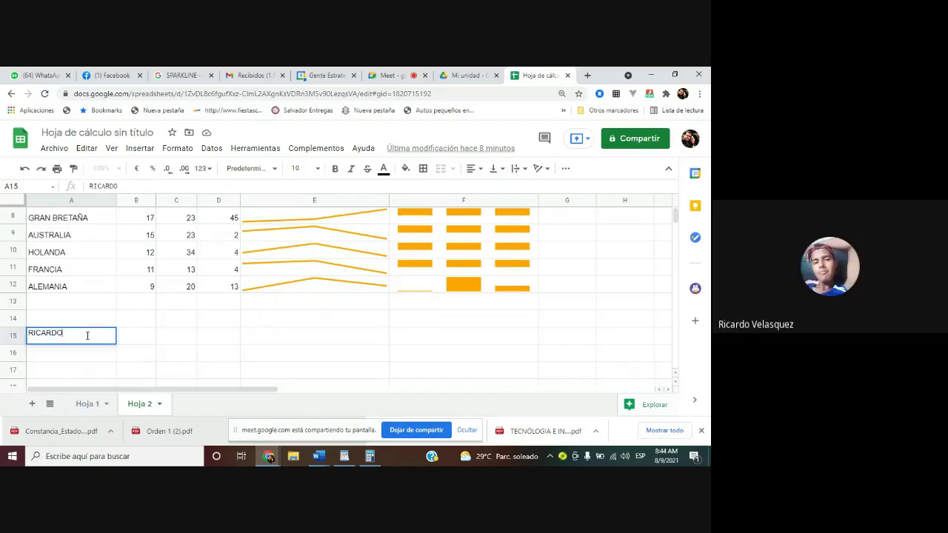
key("ctrl+Return")
key("Down")
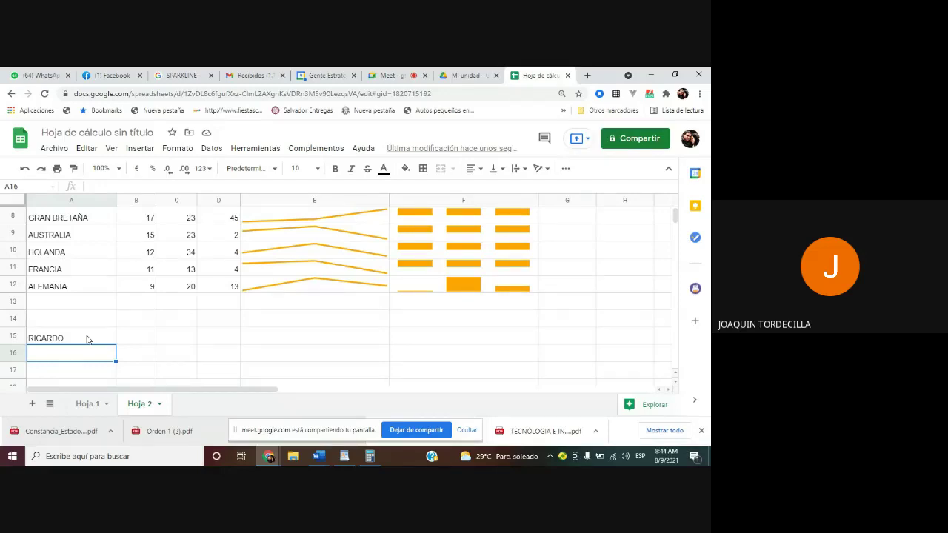
type("ANGELICA")
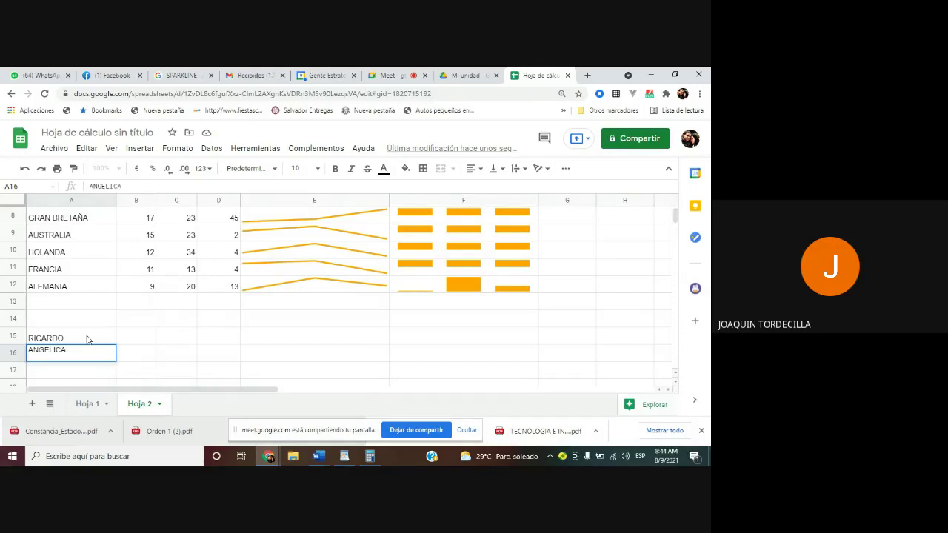
key("Return")
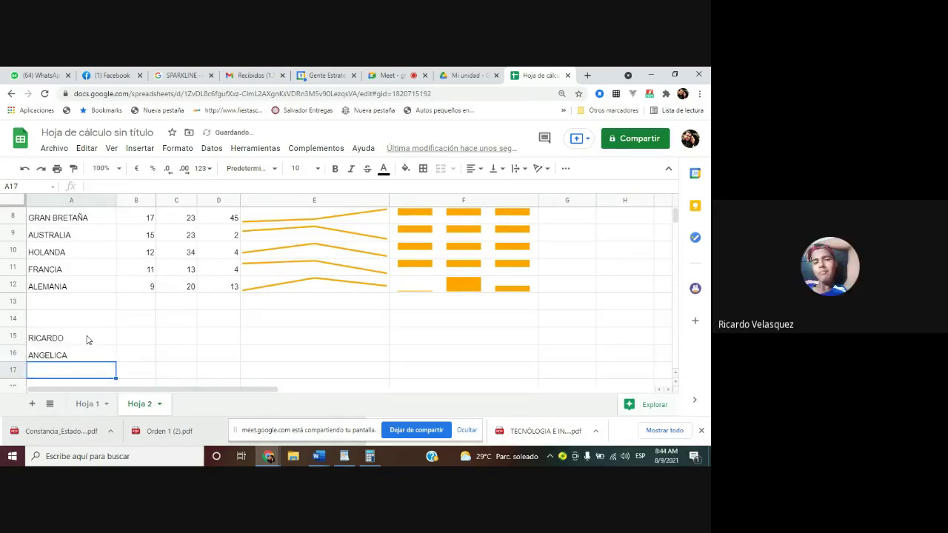
type("NO TENGO")
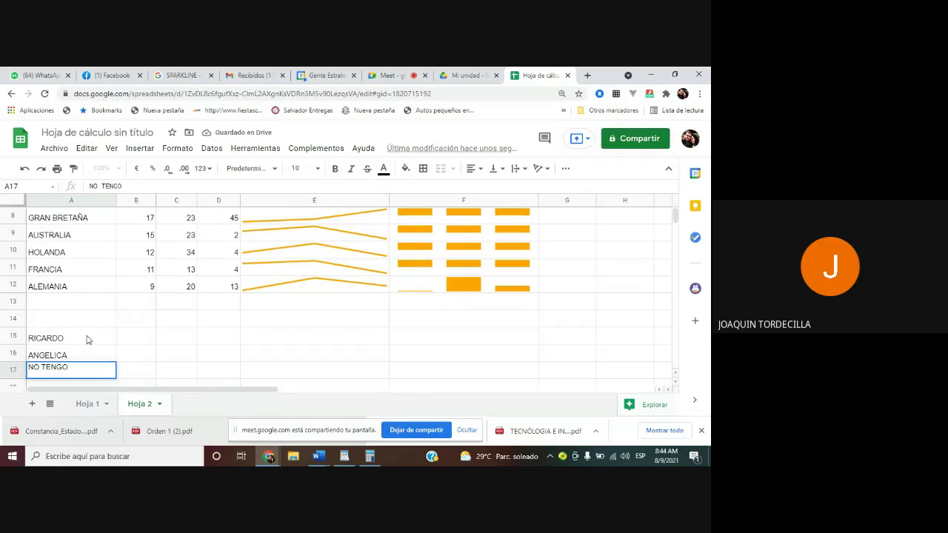
key("Return")
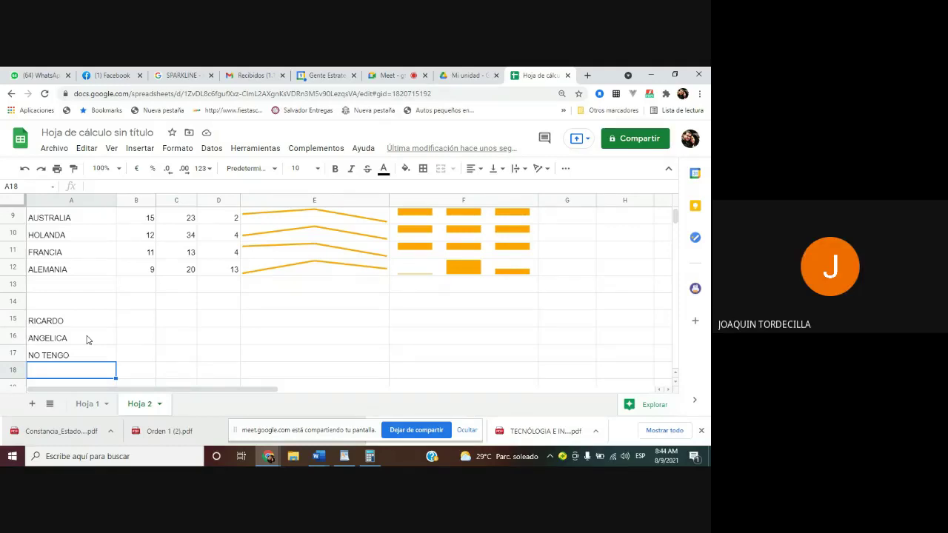
type("JESUS")
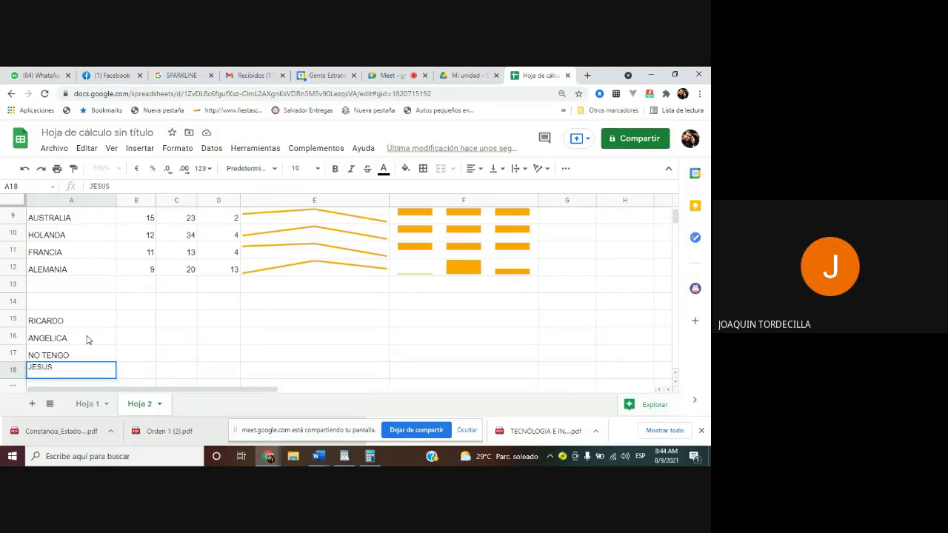
Add the year headings 2000, 2001 and 2005 in B14:D14 above the new list
left_click(132, 305)
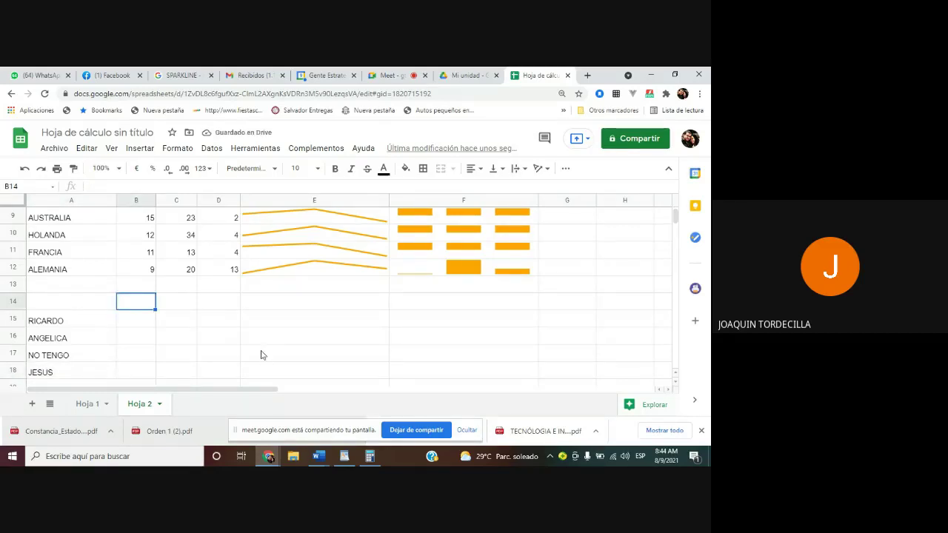
type("2000")
key("Tab")
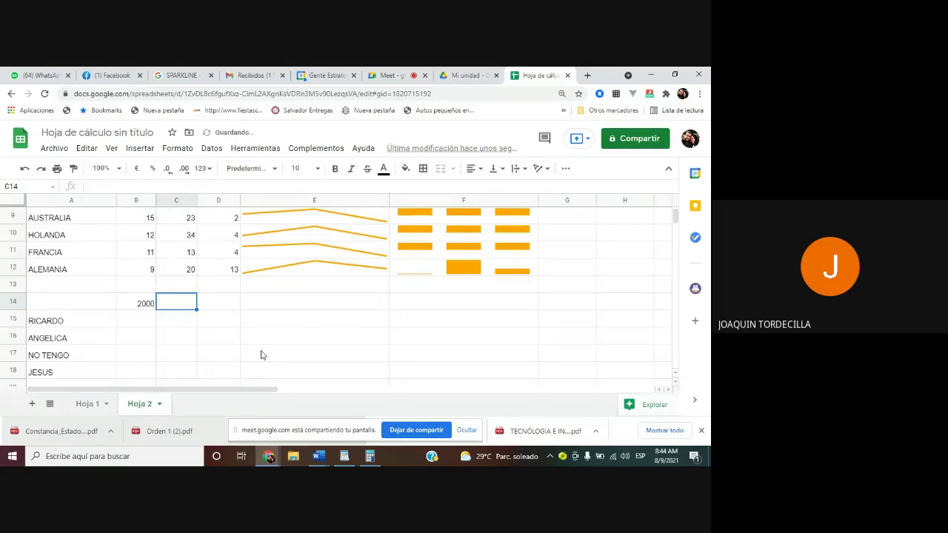
type("2001")
key("Tab")
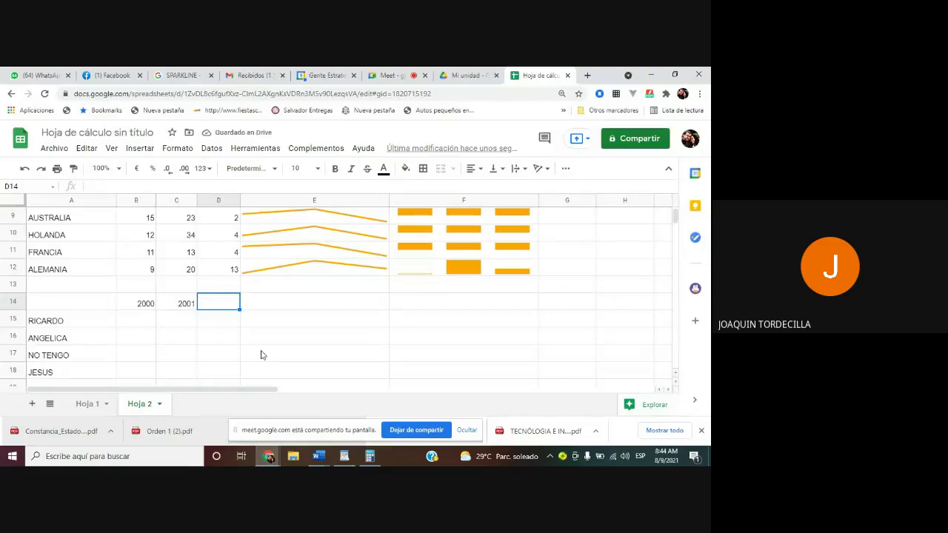
type("200")
key("Return")
Fill the first student's row with the values 23, 25 and 25 in B15:D15
key("Left")
key("Left")
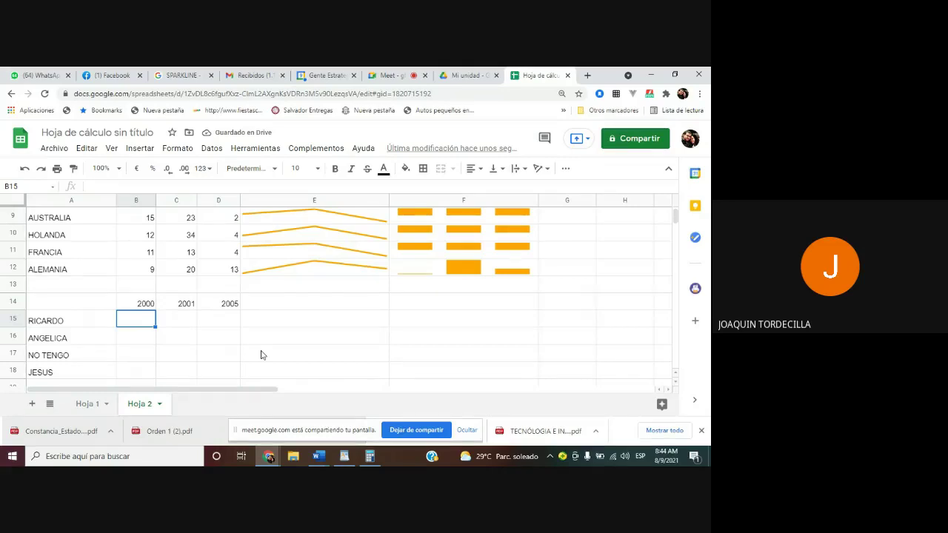
type("23")
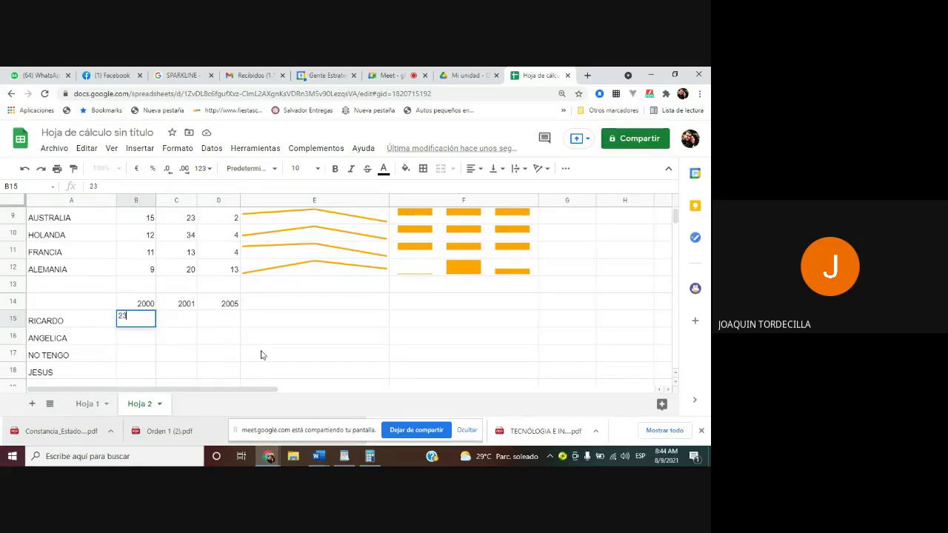
key("Tab")
type("25")
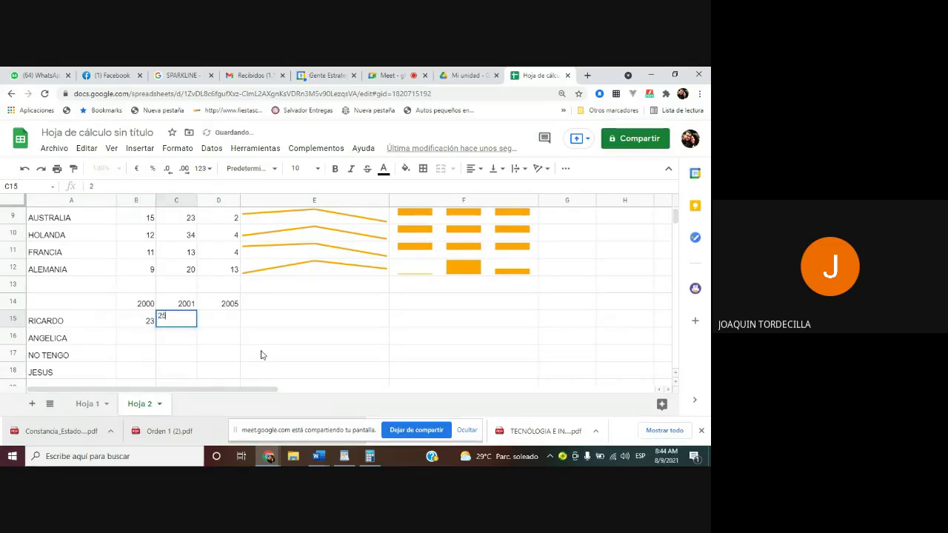
key("Tab")
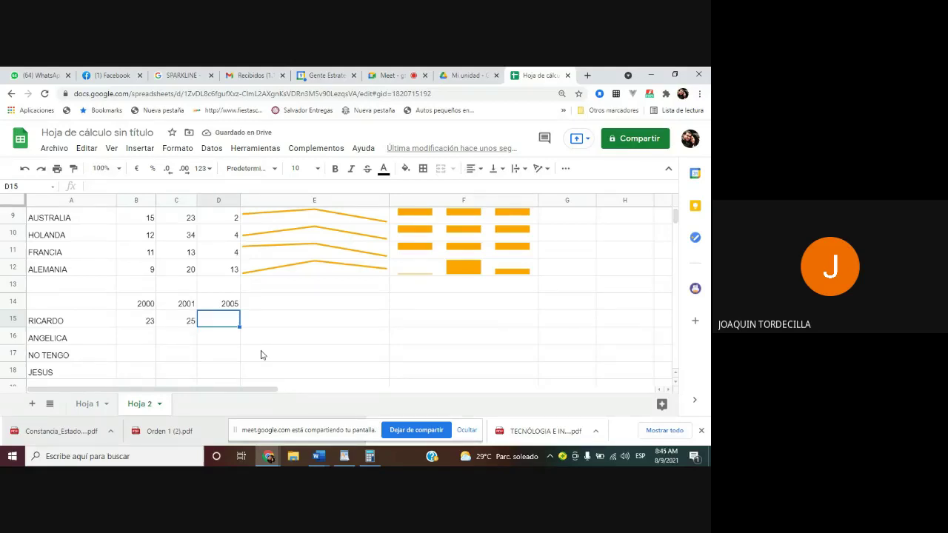
type("25")
key("Tab")
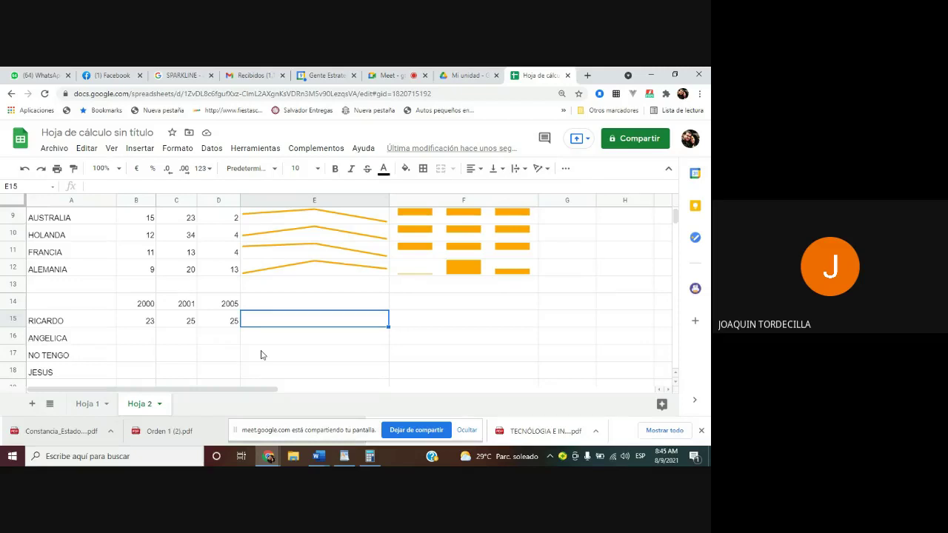
Leave the Google Sheets spreadsheet and switch to the Gmail inbox
left_click(292, 268)
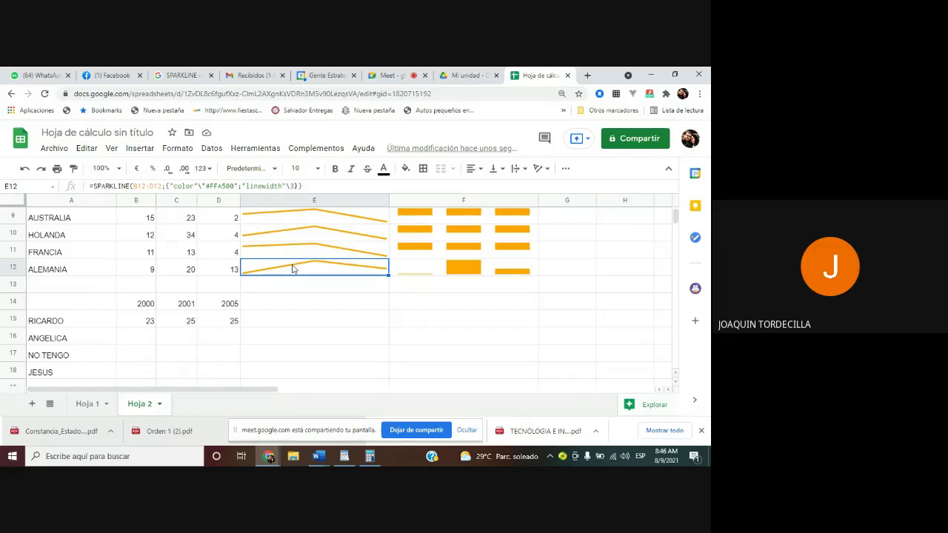
left_click(382, 74)
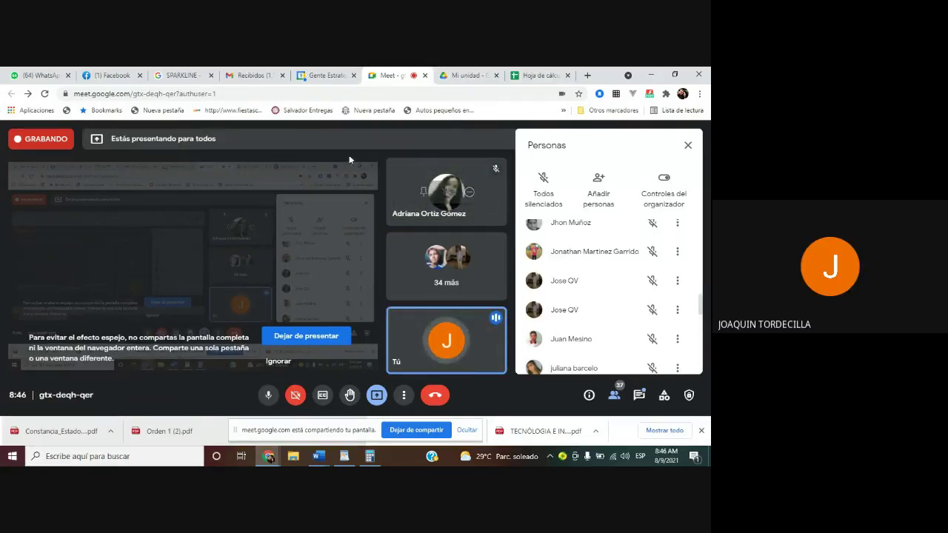
left_click(182, 75)
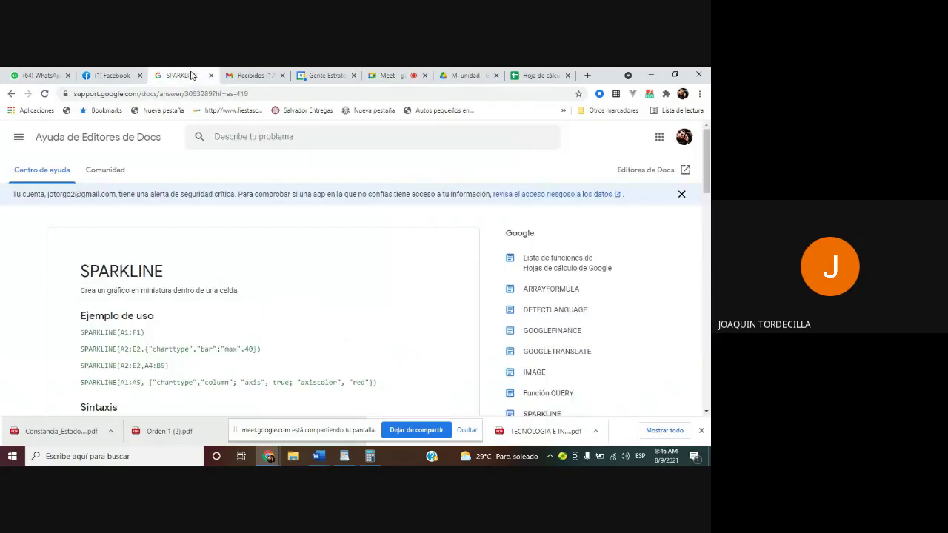
left_click(250, 75)
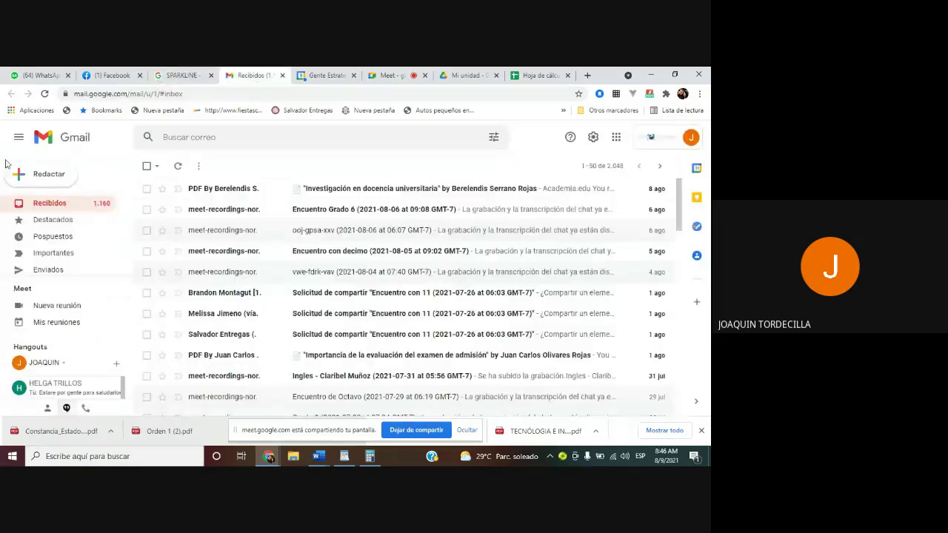
left_click(616, 137)
scroll(618, 222, "down", 3)
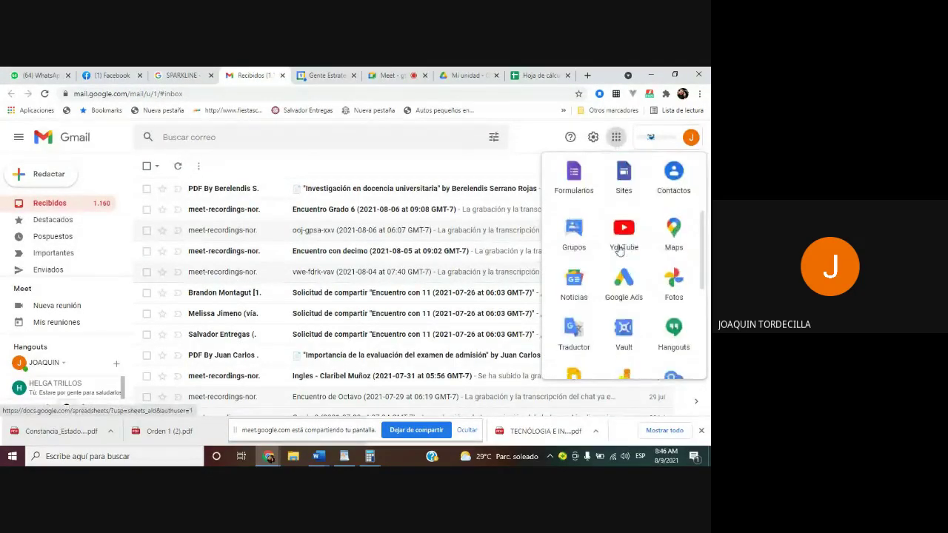
left_click(624, 178)
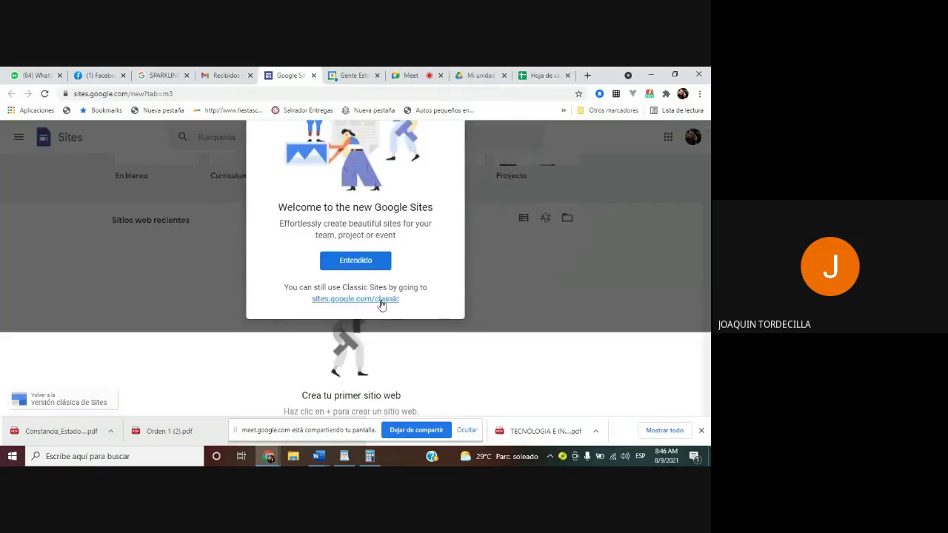
left_click(380, 267)
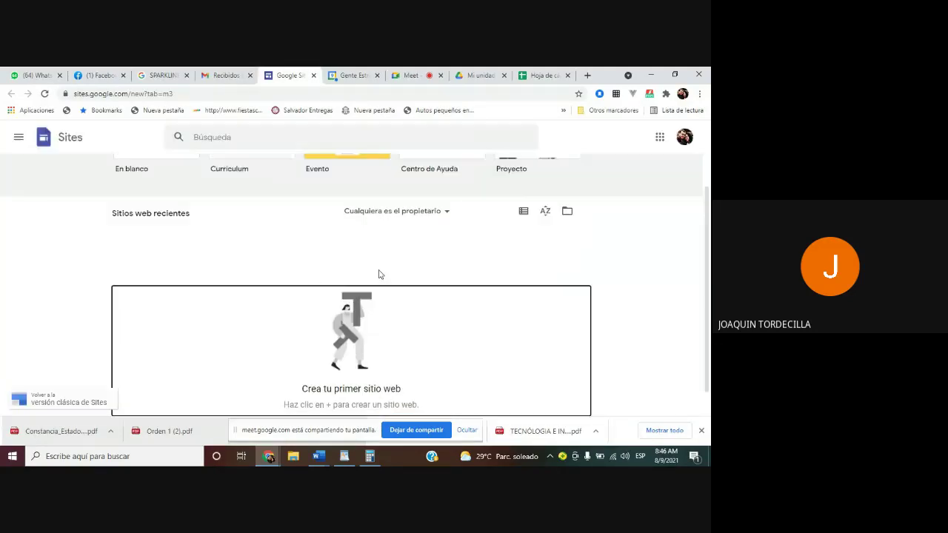
scroll(312, 272, "up", 1)
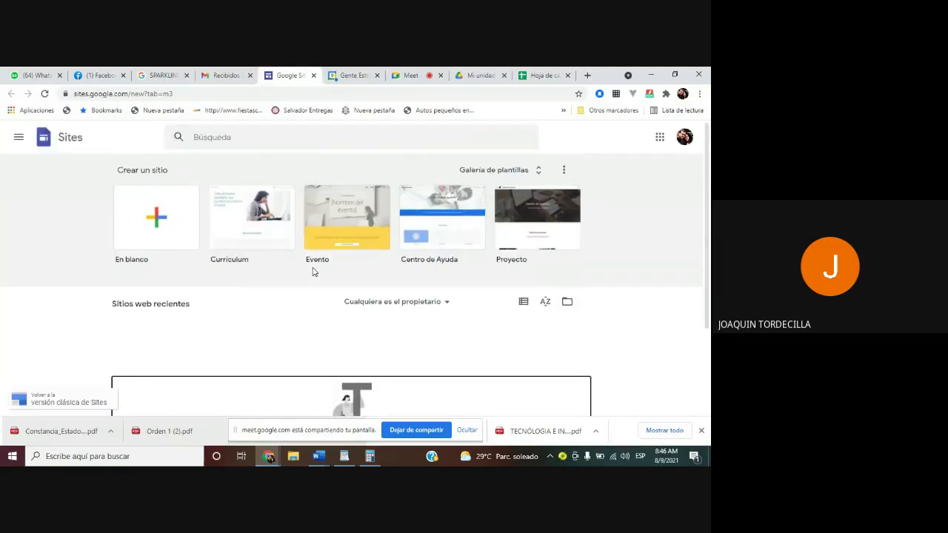
scroll(180, 237, "down", 2)
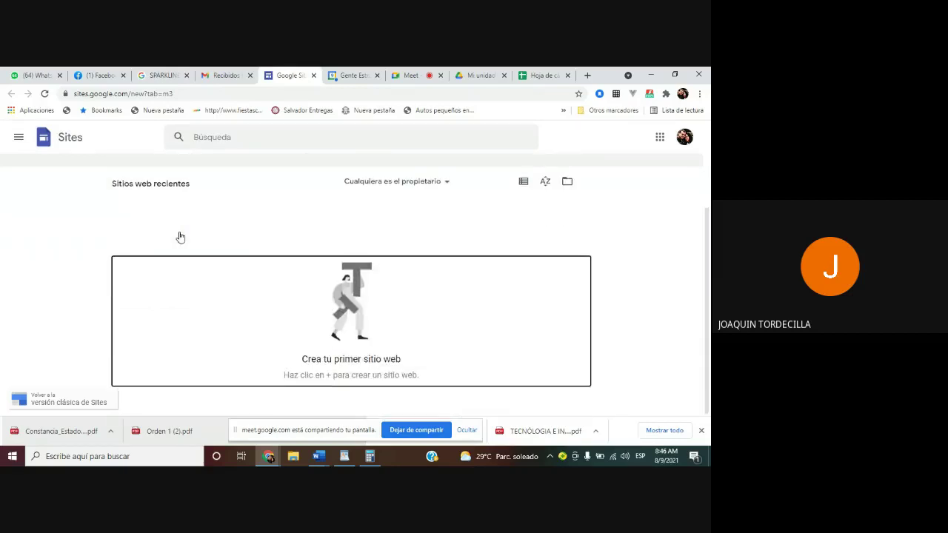
scroll(179, 237, "up", 2)
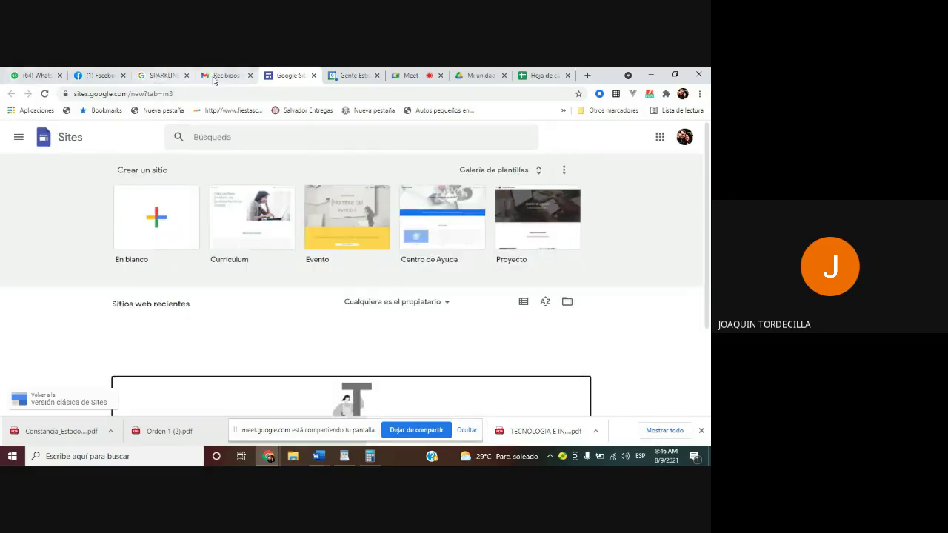
left_click(313, 75)
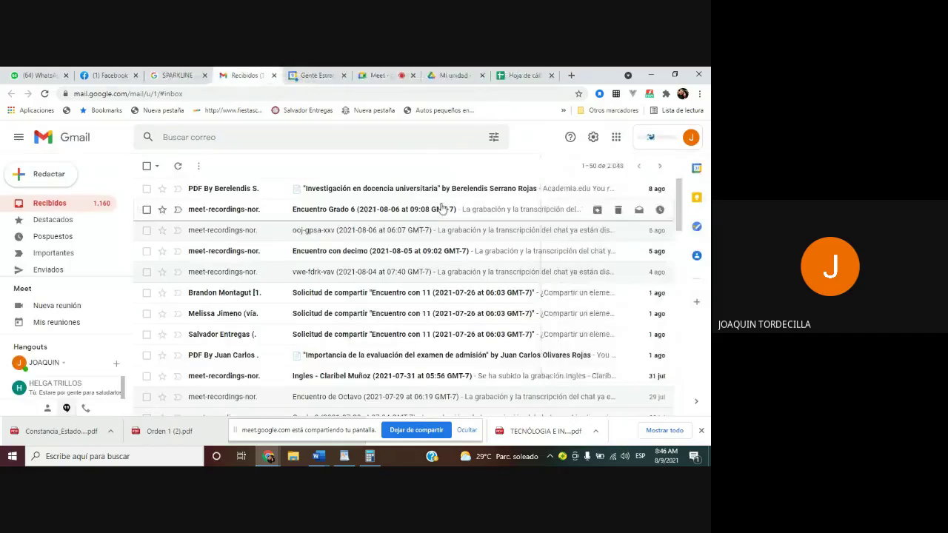
Go to Google Drive from Gmail's list of Google apps and open the suggested site Taller de Informática
left_click(616, 139)
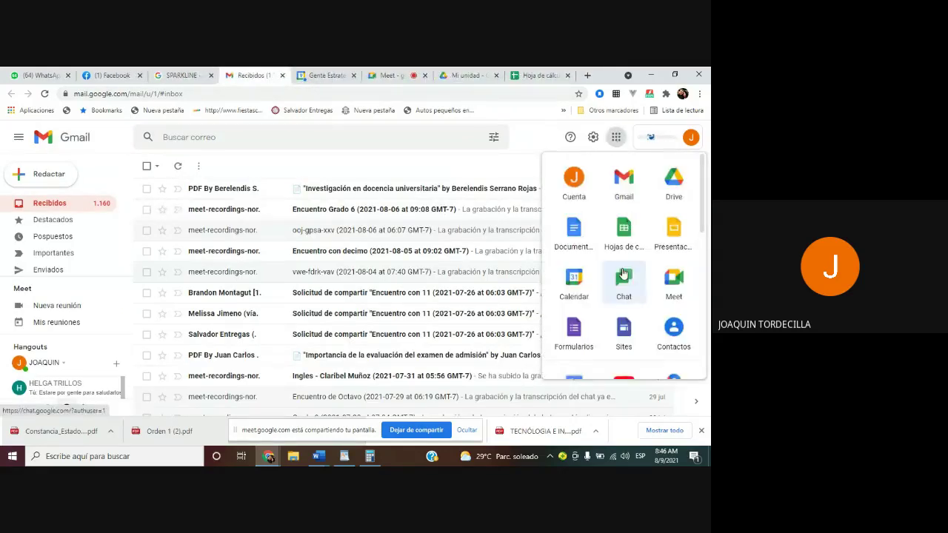
scroll(622, 275, "down", 1)
scroll(622, 274, "up", 1)
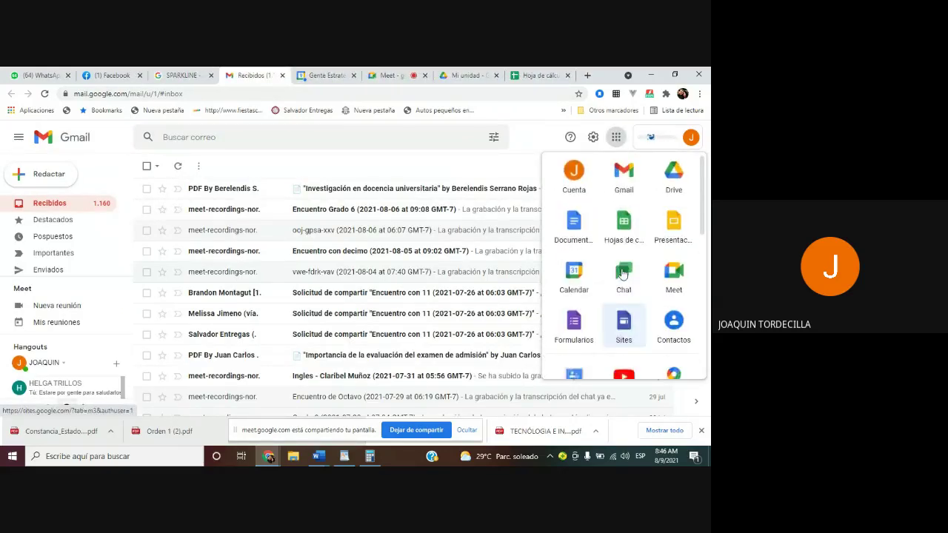
left_click(674, 176)
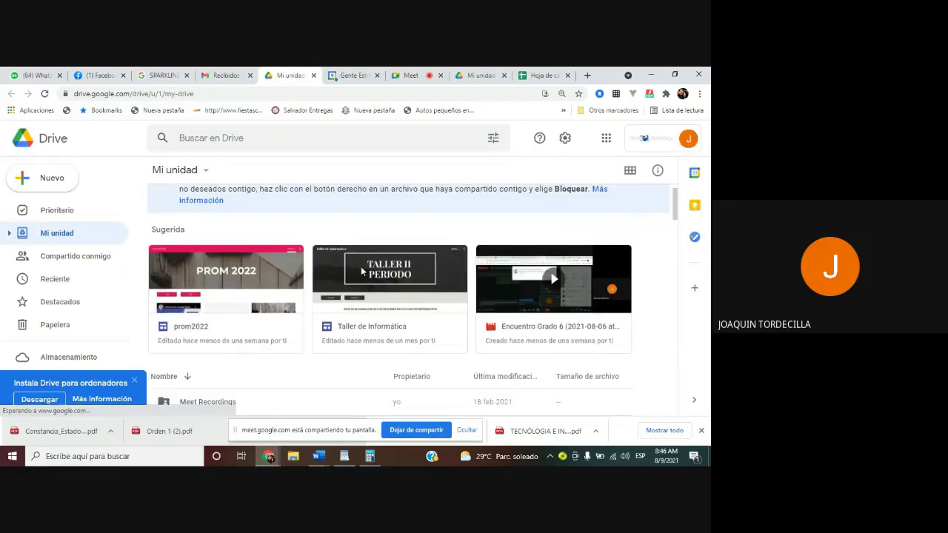
left_click(385, 270)
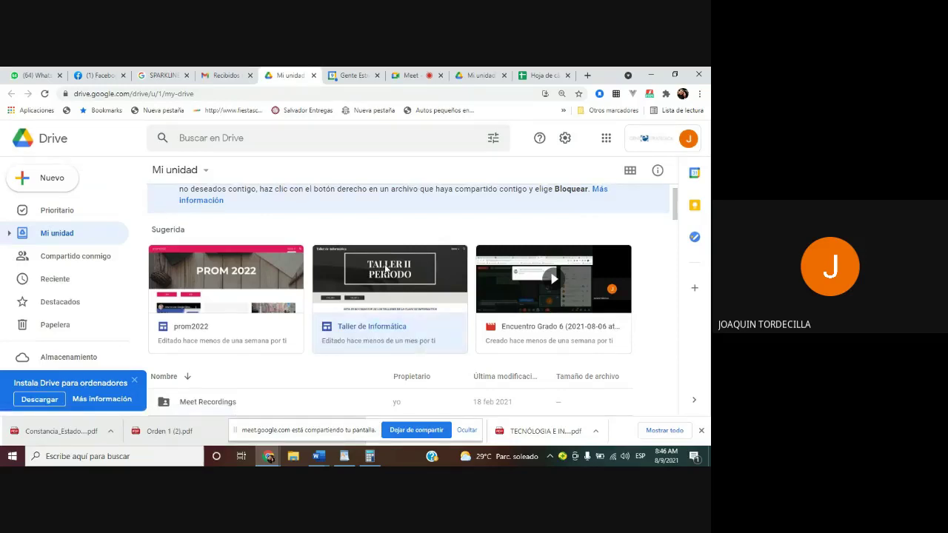
double_click(385, 270)
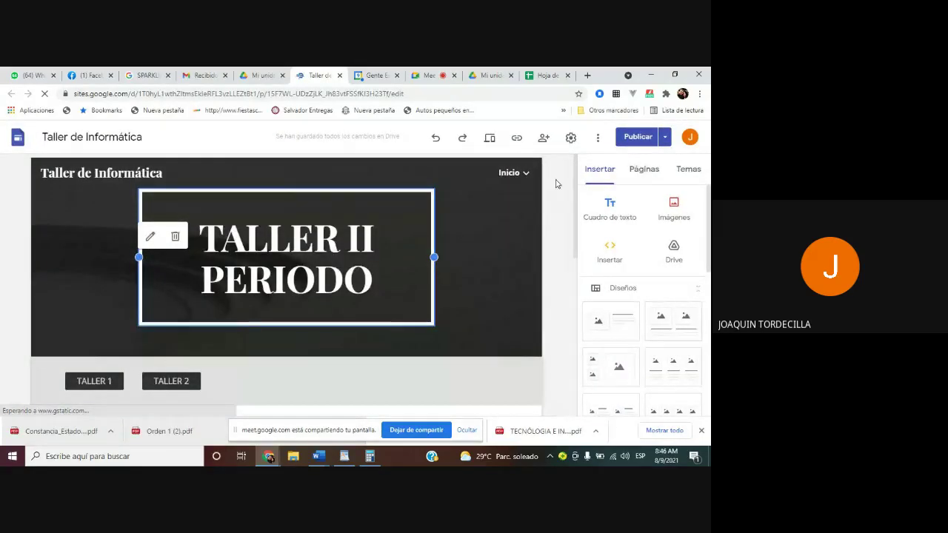
Copy the published site's link and open the published Taller de Informática home page in a new browser tab
mouse_move(519, 178)
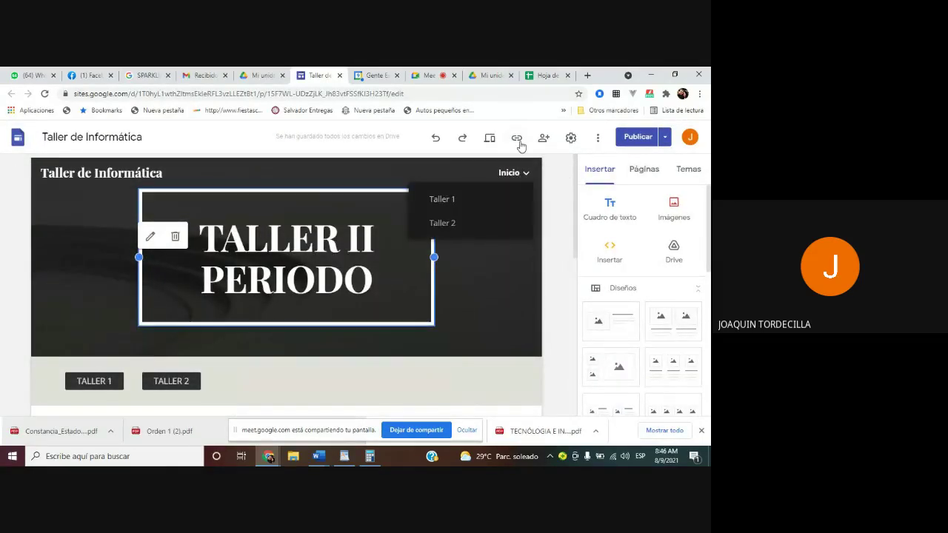
left_click(521, 145)
left_click(261, 300)
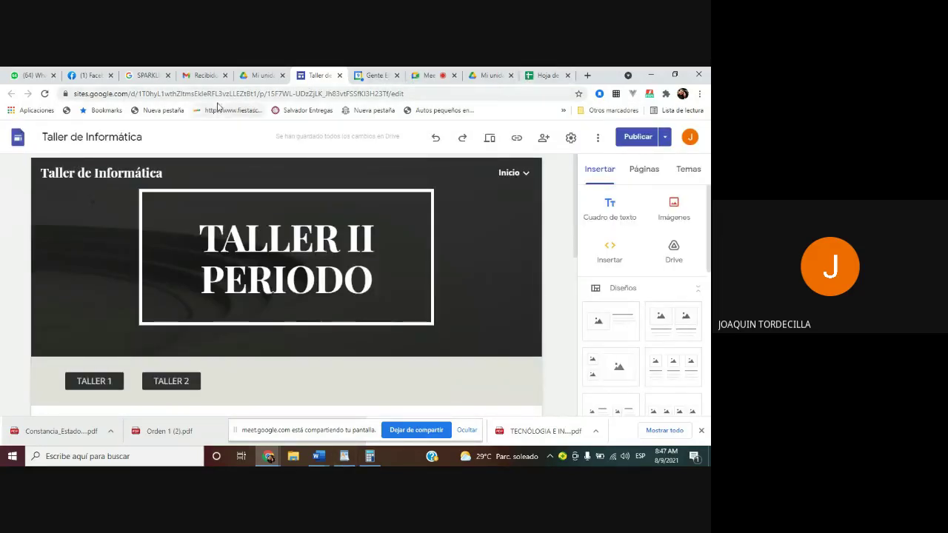
left_click(587, 75)
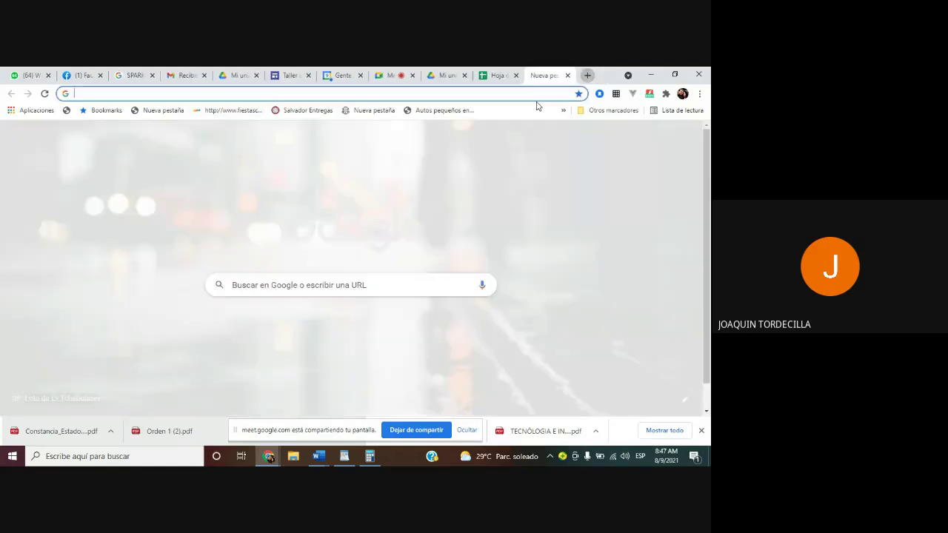
type("https://sites.google.com/genteestrategica.edu.co/tallerdeinformtica/inicio")
key("Return")
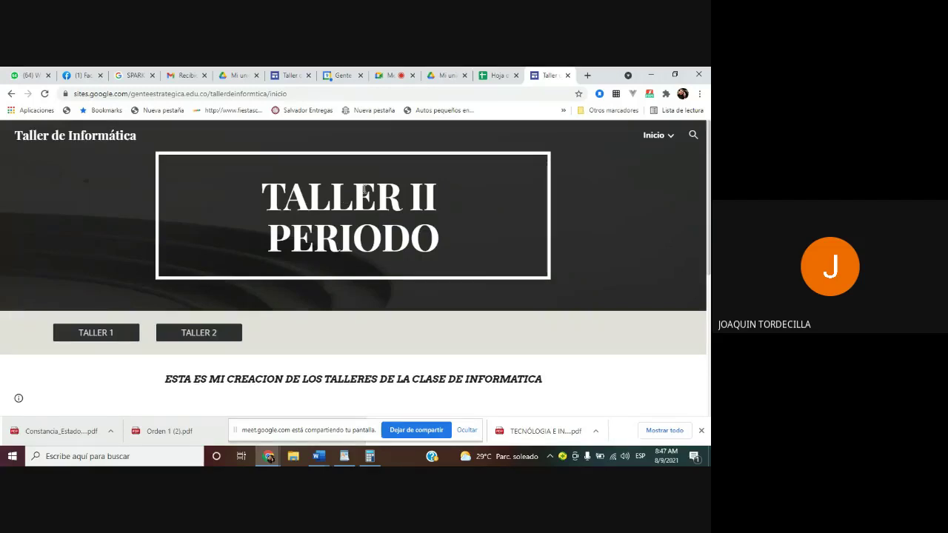
Check the Google Meet call, open the published site's Taller 1 page and look through it down to the El Karate - DO section
left_click(377, 72)
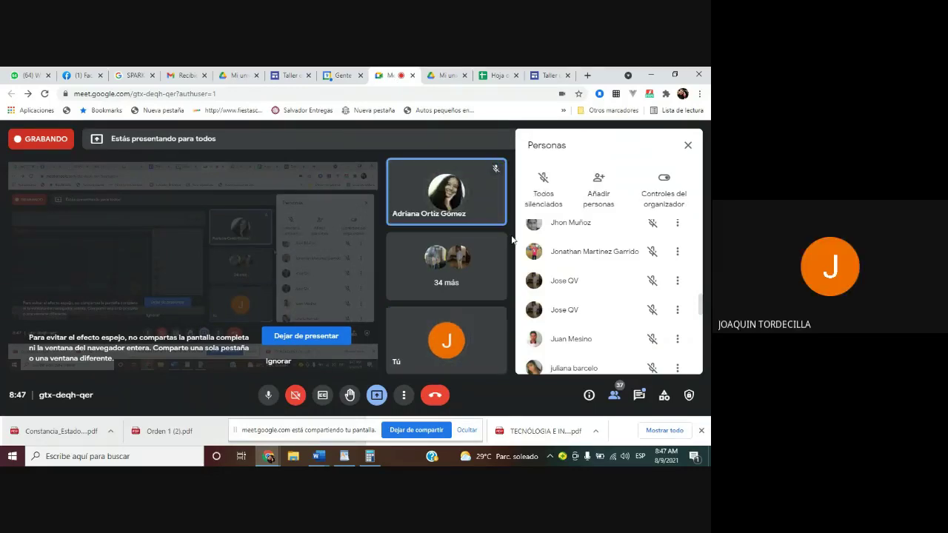
left_click(537, 77)
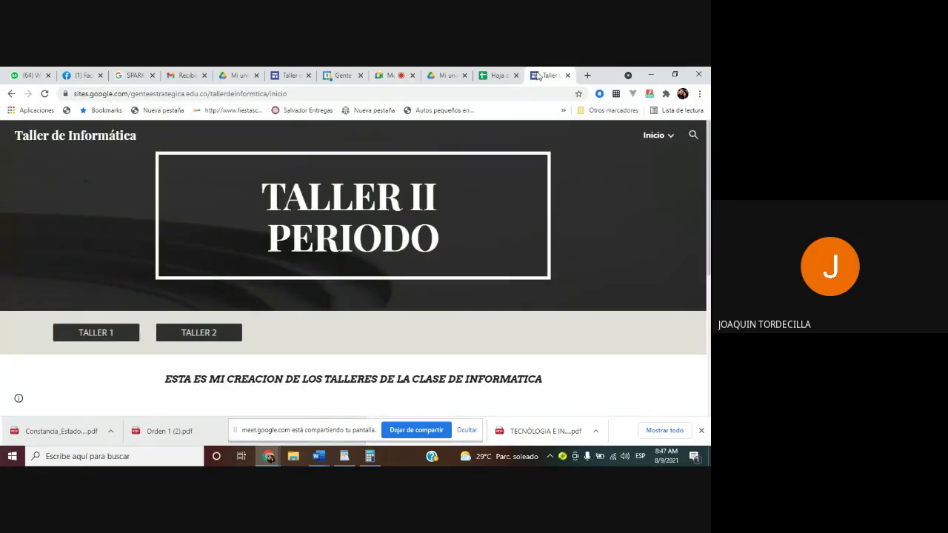
left_click(665, 140)
mouse_move(663, 145)
left_click(619, 161)
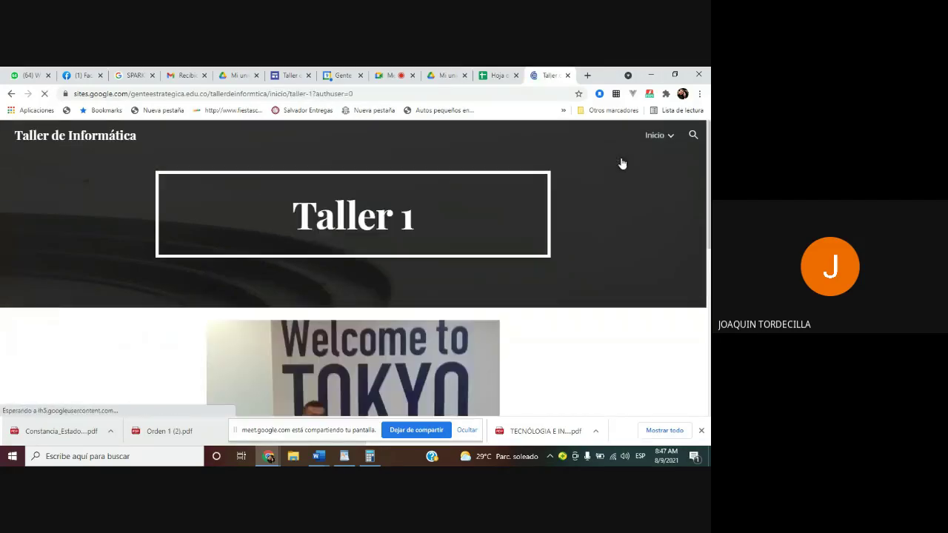
scroll(621, 171, "down", 1)
scroll(621, 171, "down", 5)
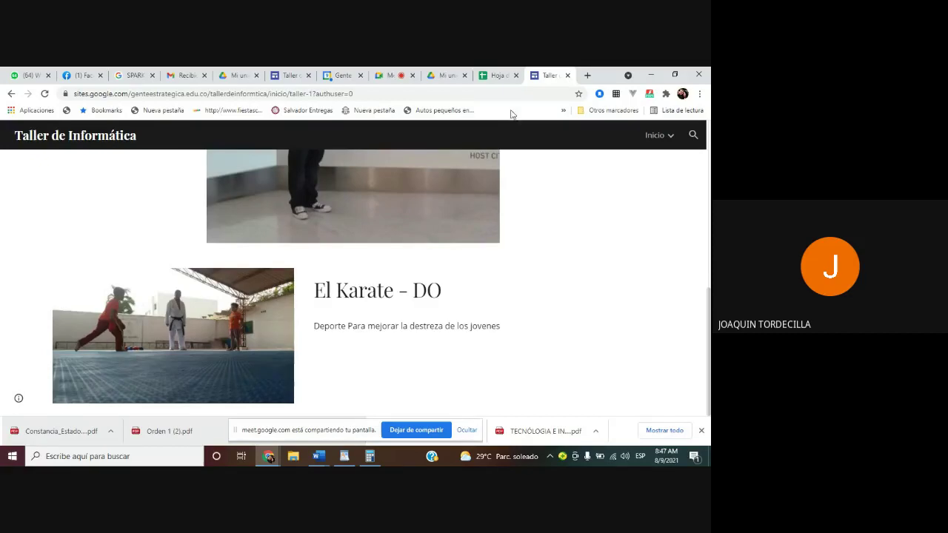
scroll(408, 254, "up", 1)
scroll(408, 253, "up", 5)
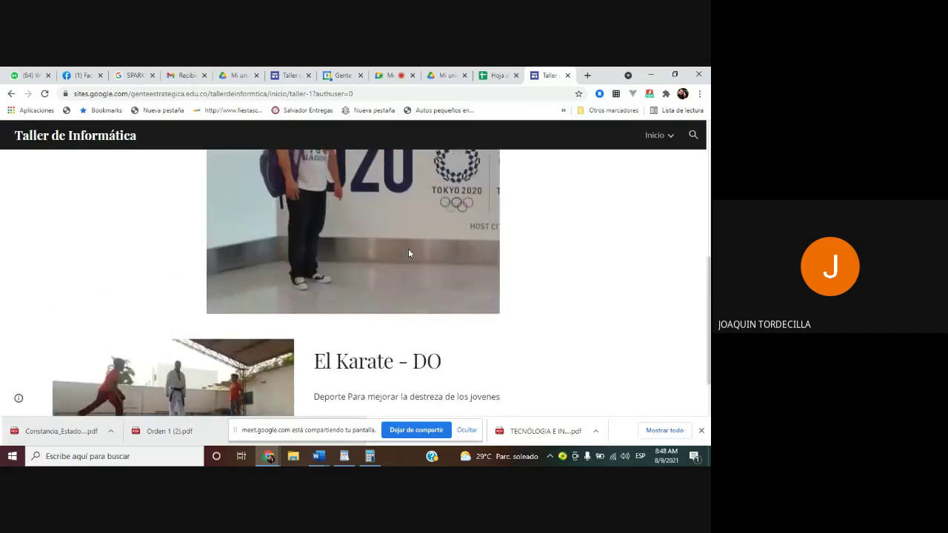
scroll(408, 253, "up", 1)
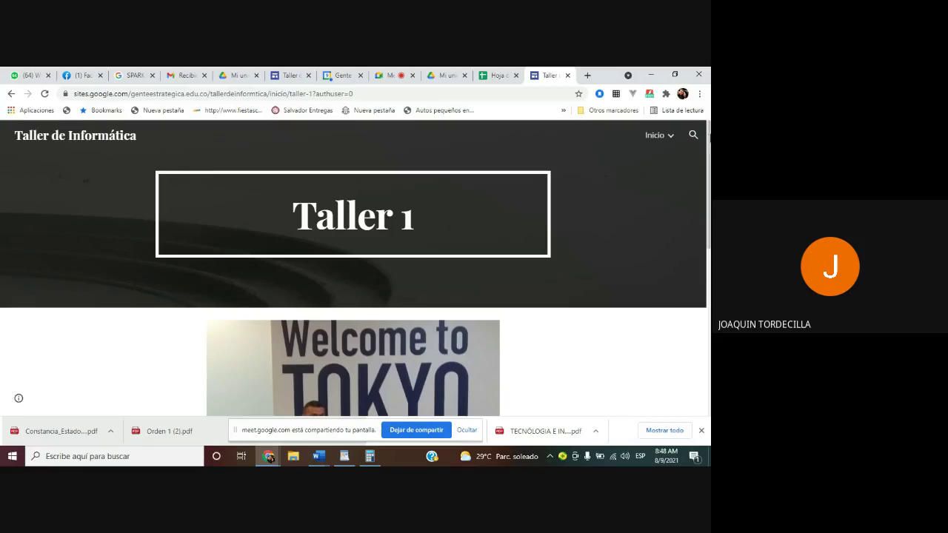
Start a new meeting in Zoom from the desktop, join with computer audio and turn the camera off
left_click(651, 75)
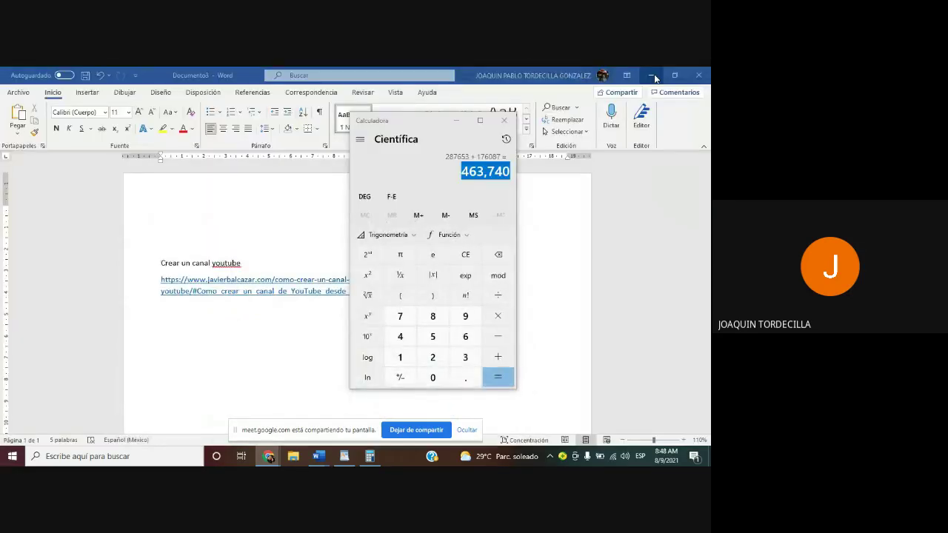
key("super+d")
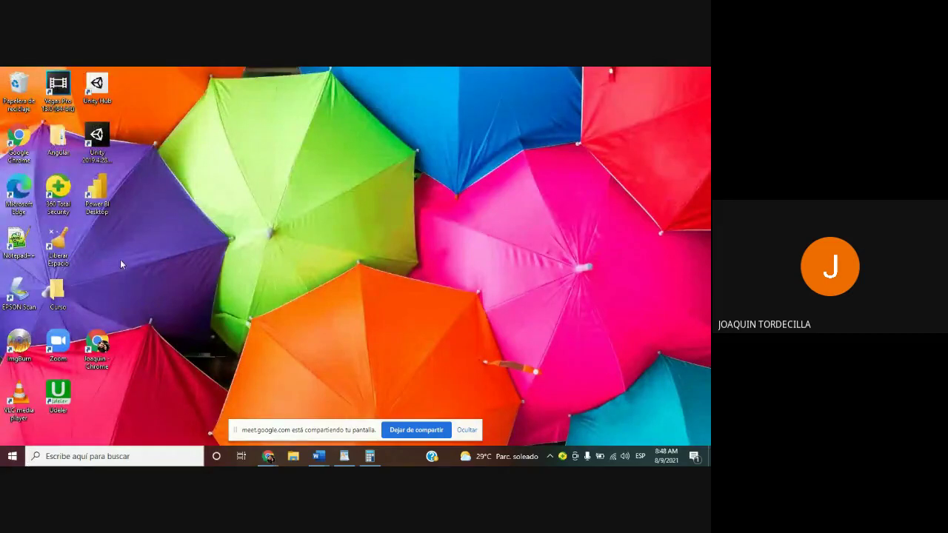
double_click(69, 351)
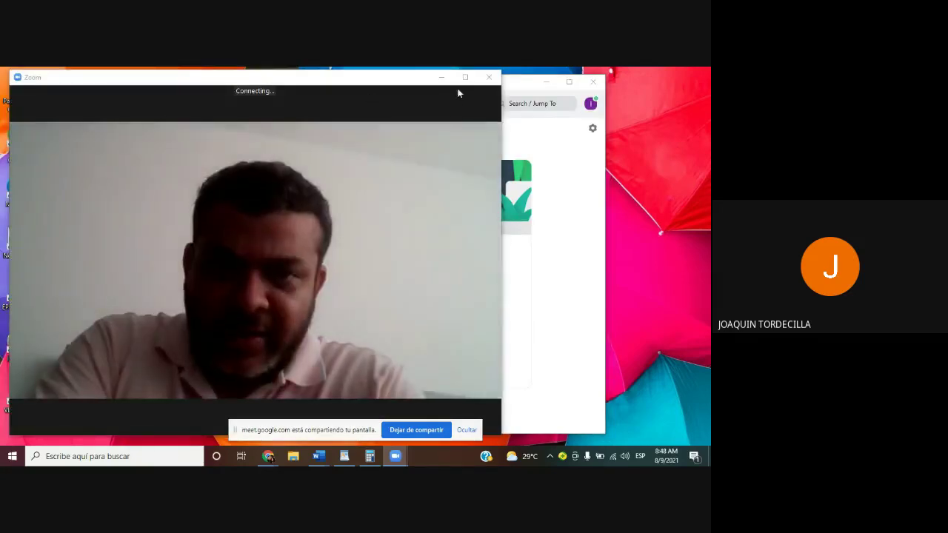
left_click(460, 80)
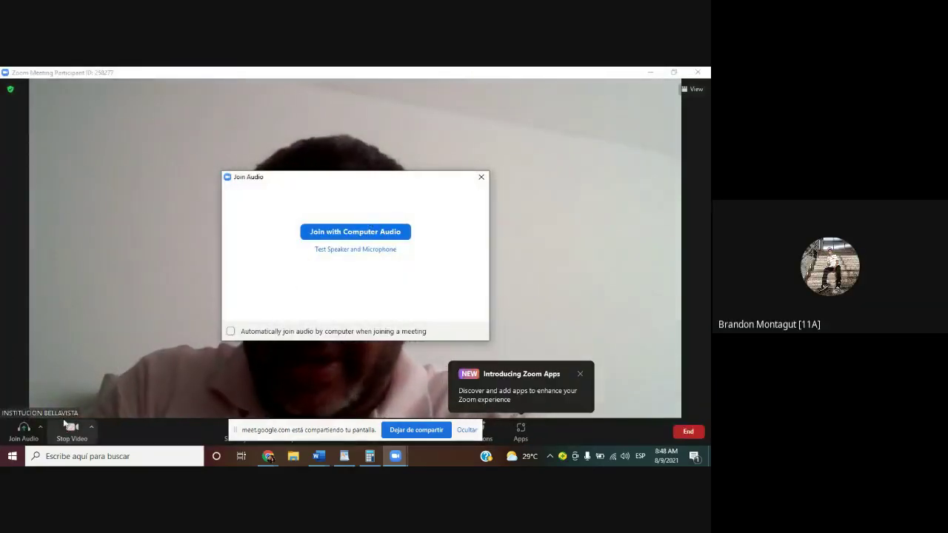
left_click(383, 232)
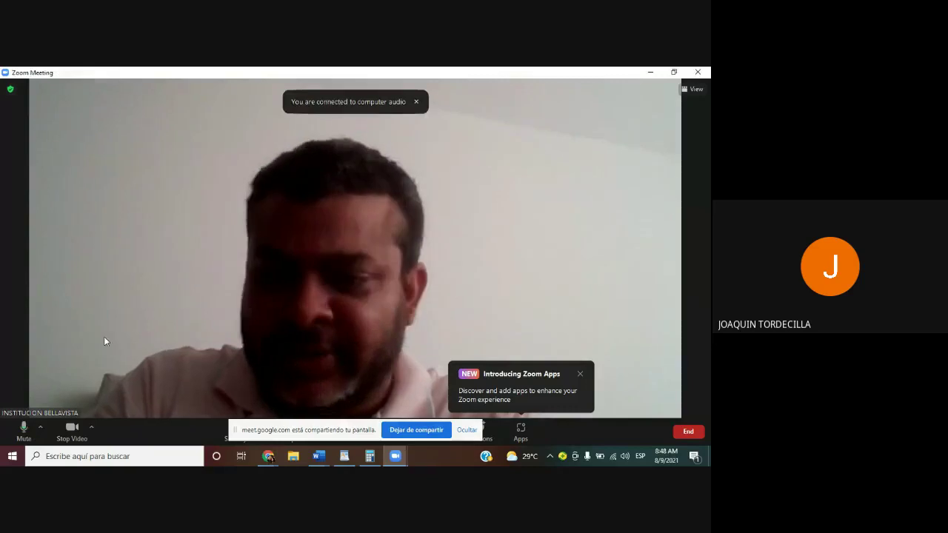
left_click(72, 427)
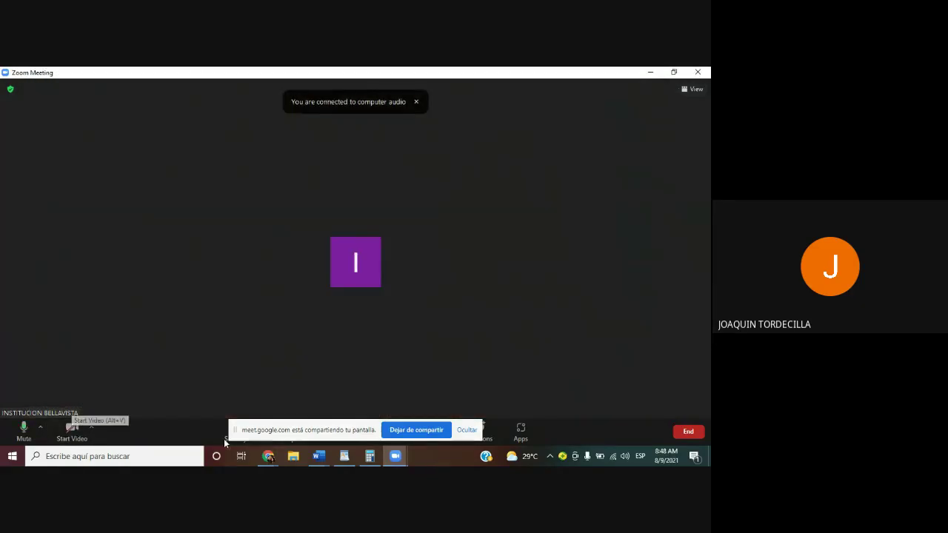
Hide the Meet sharing notice and view Zoom's basic screen-sharing choices without sharing anything
left_click(468, 432)
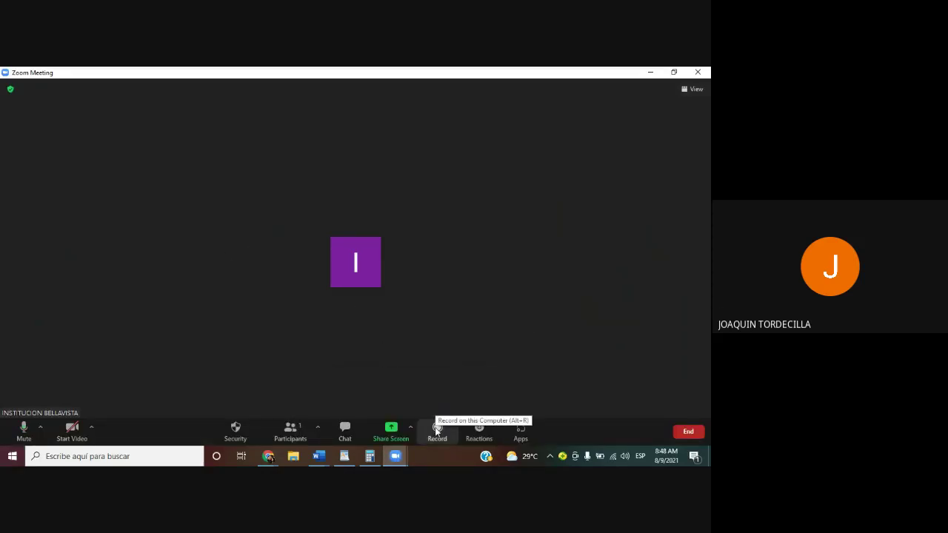
left_click(393, 430)
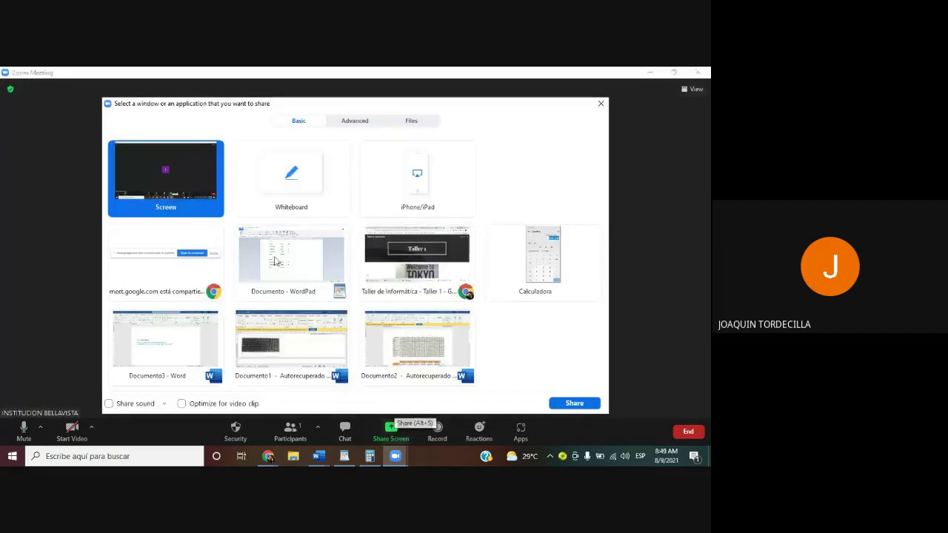
left_click(600, 103)
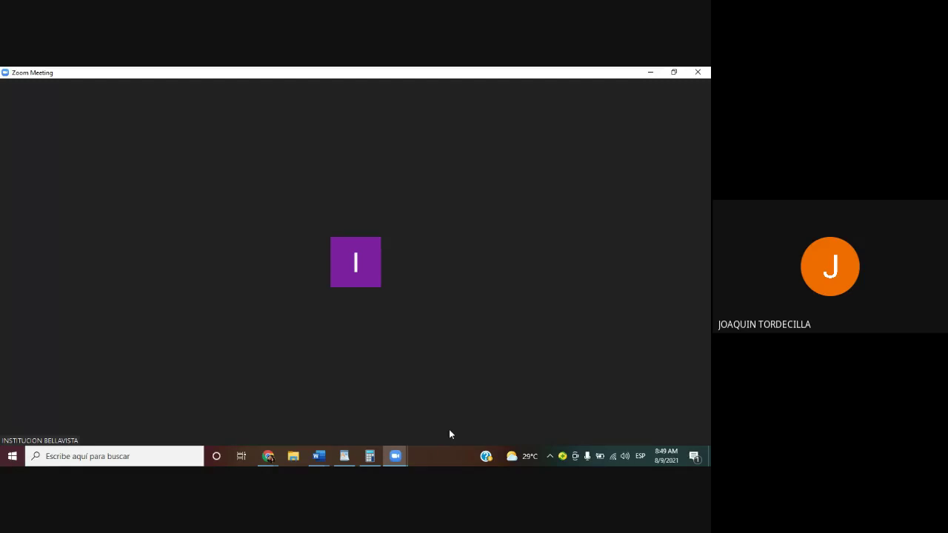
End the Zoom meeting for all participants and return to the Taller de Informática site in Chrome
left_click(697, 72)
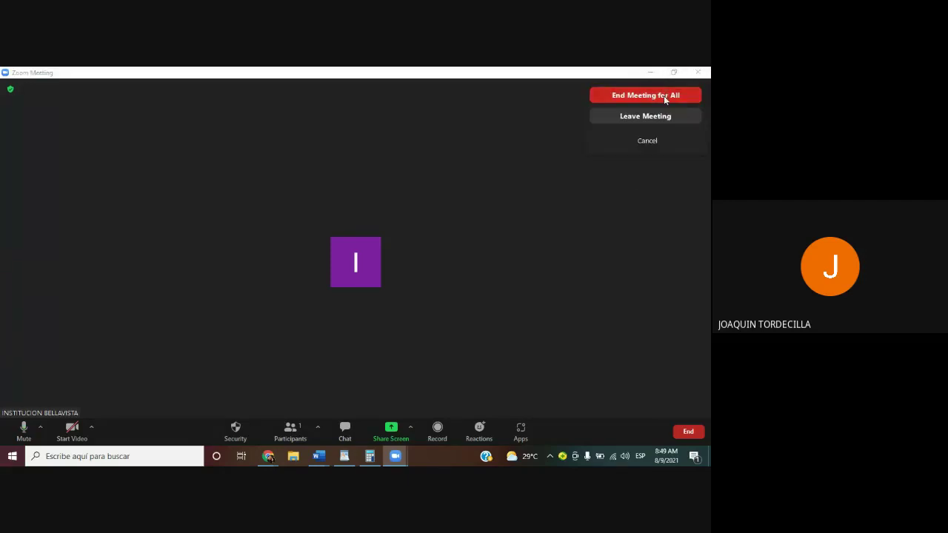
left_click(664, 98)
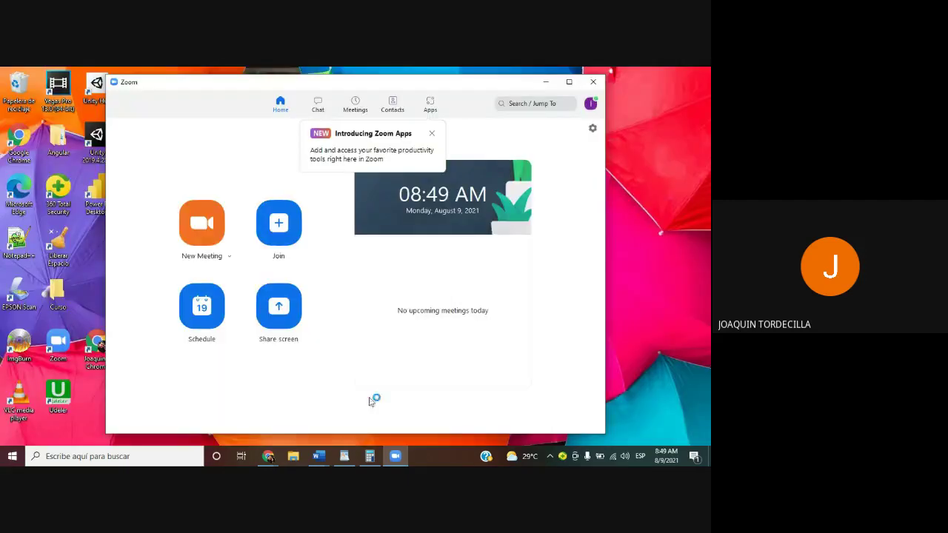
left_click(546, 82)
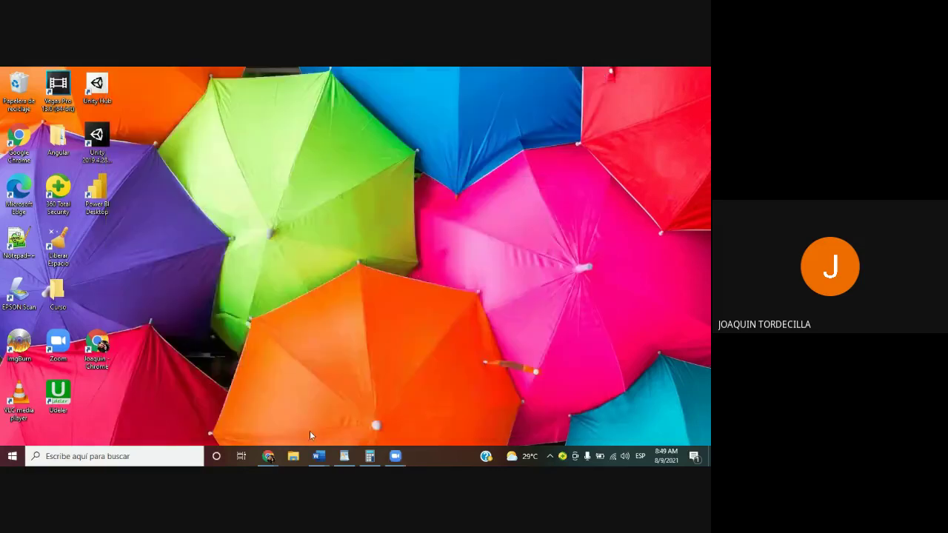
mouse_move(265, 456)
left_click(199, 408)
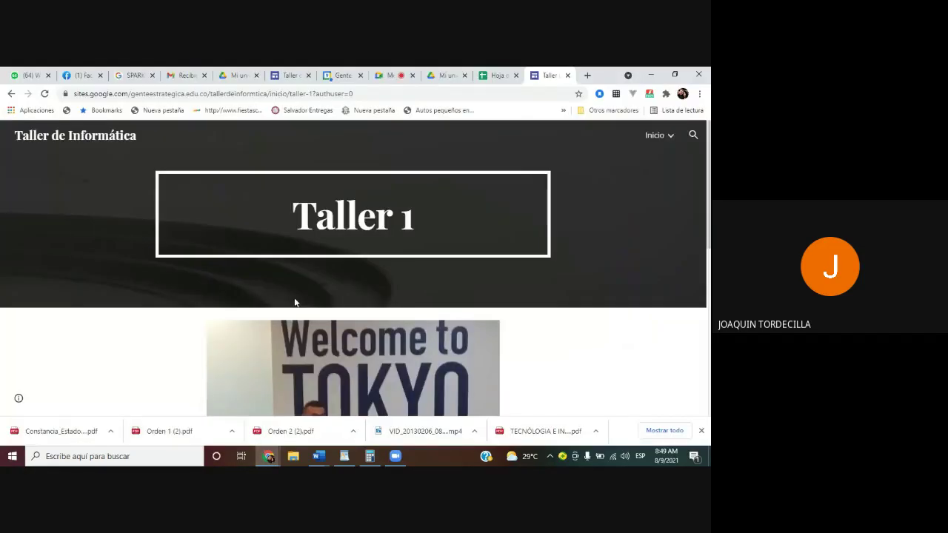
Look through the Google Meet call's participant list back up to its beginning
left_click(404, 75)
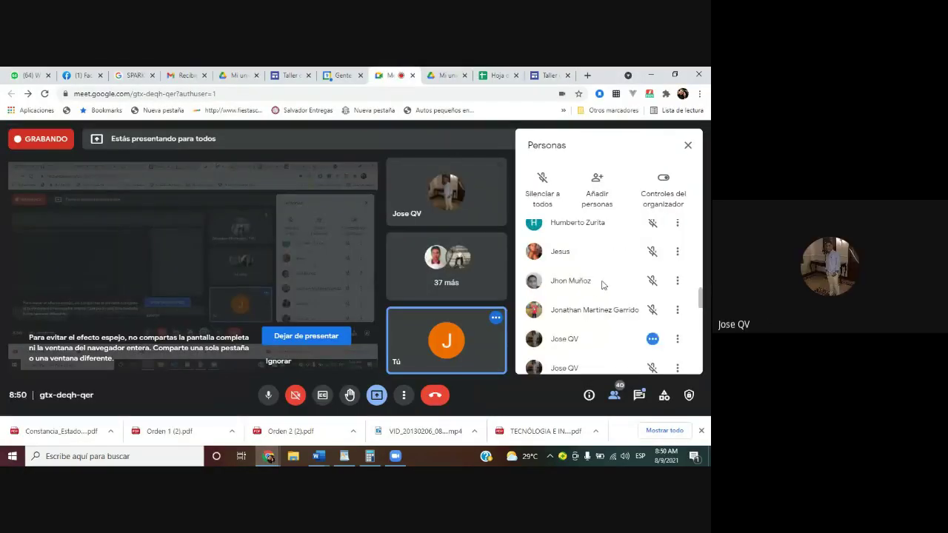
scroll(603, 285, "up", 15)
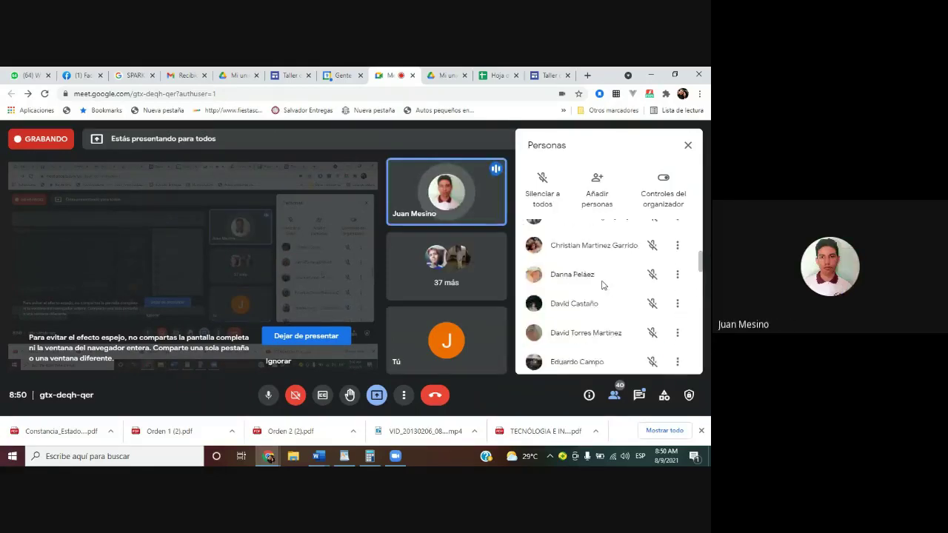
scroll(602, 285, "up", 2)
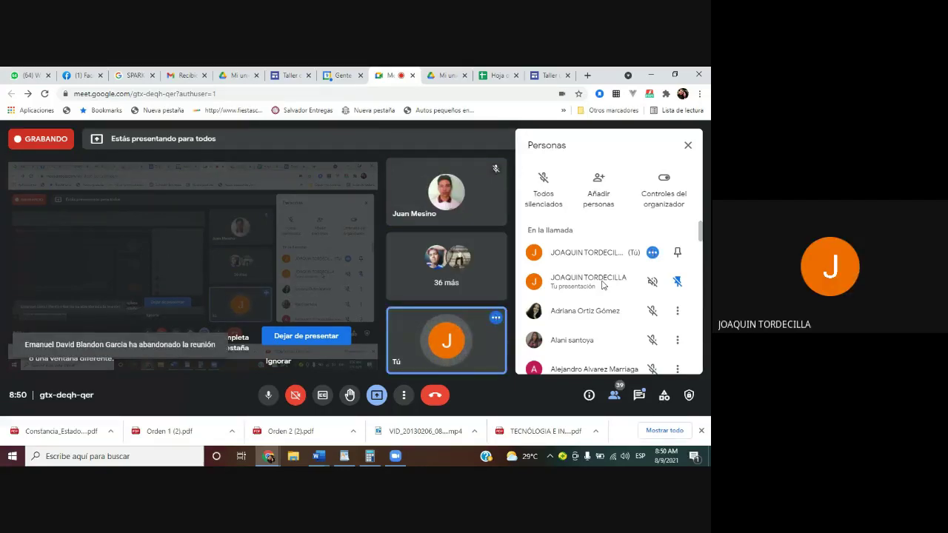
Add a three-column image-and-text layout to the Taller de Informática page in the site editor and show the first placeholder's content options
left_click(295, 75)
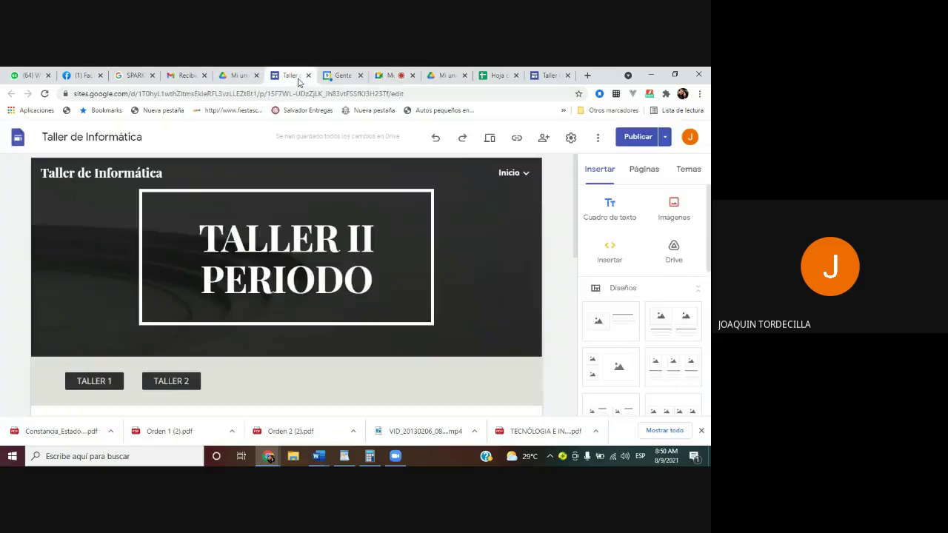
left_click(664, 376)
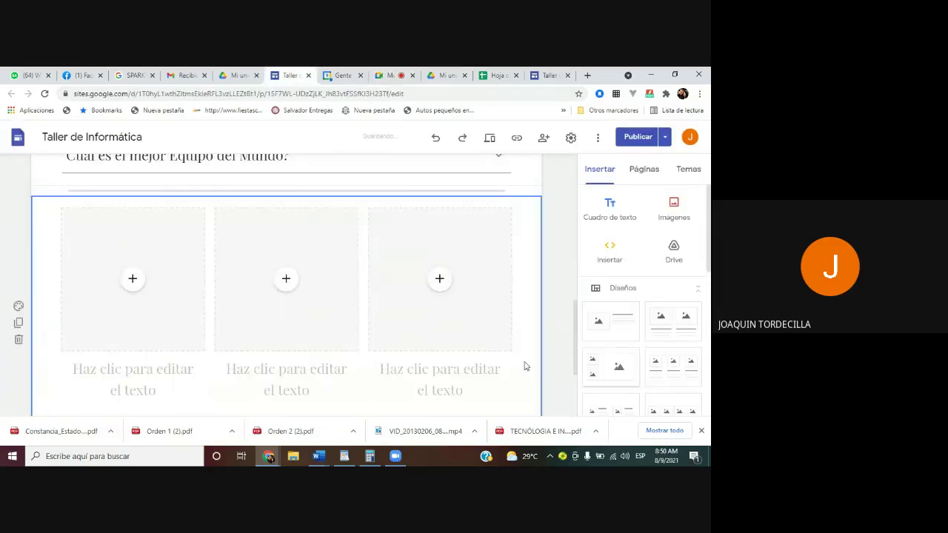
left_click(132, 279)
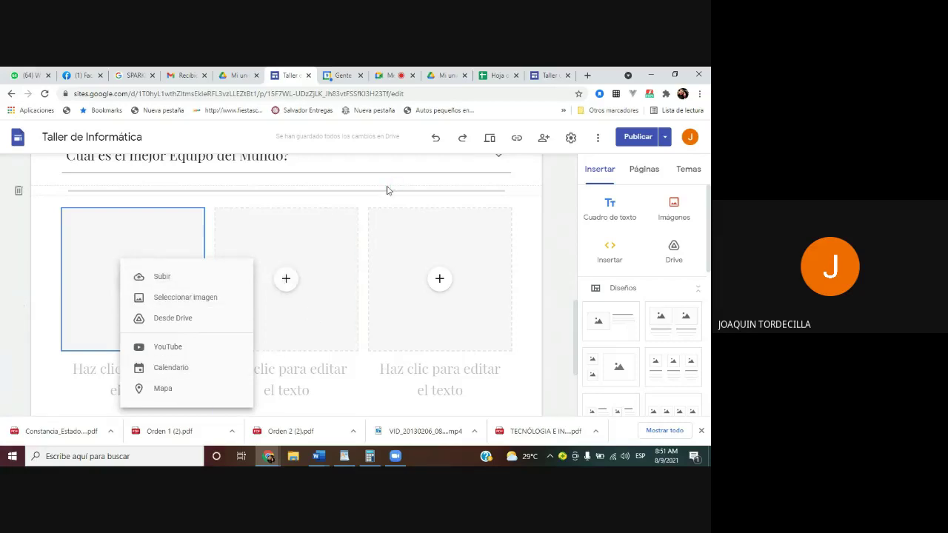
mouse_move(269, 457)
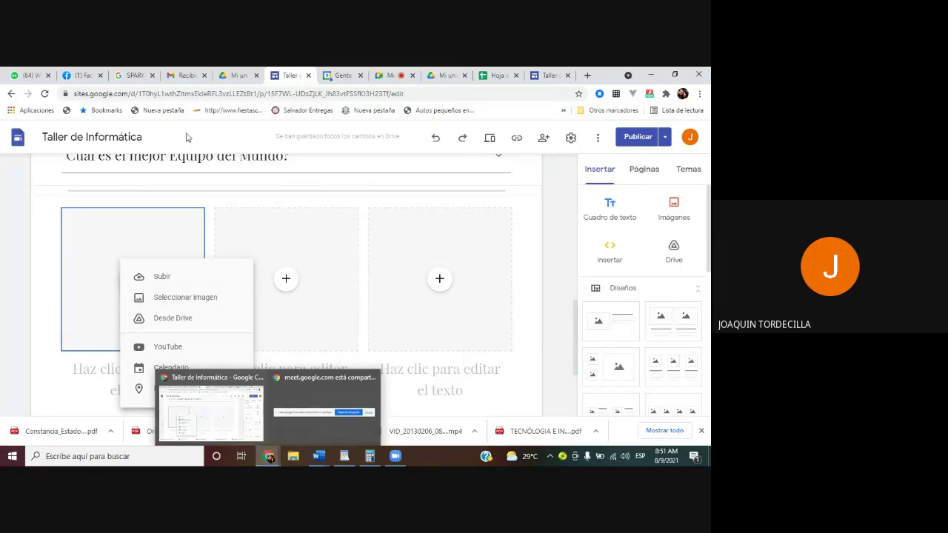
Admit the person asking to join the Google Meet call and switch to WhatsApp Web
left_click(385, 77)
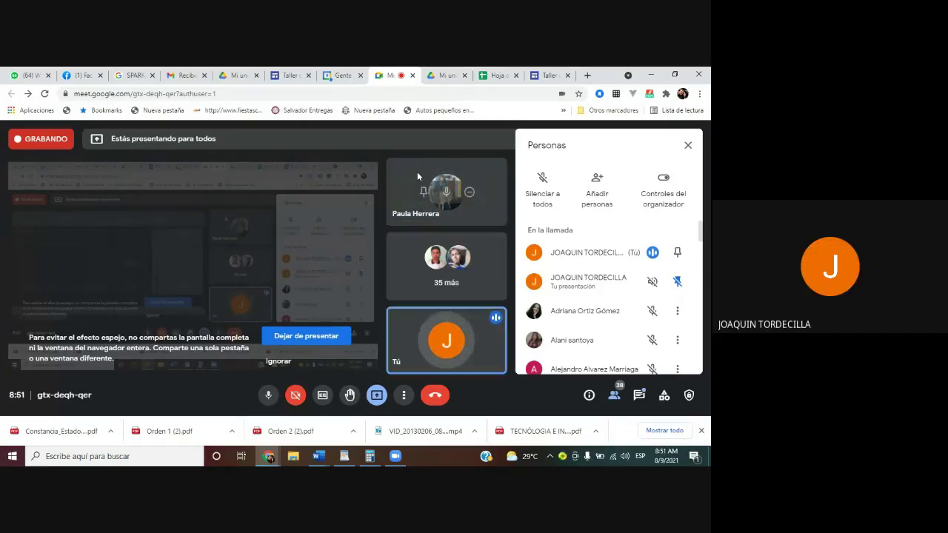
mouse_move(417, 172)
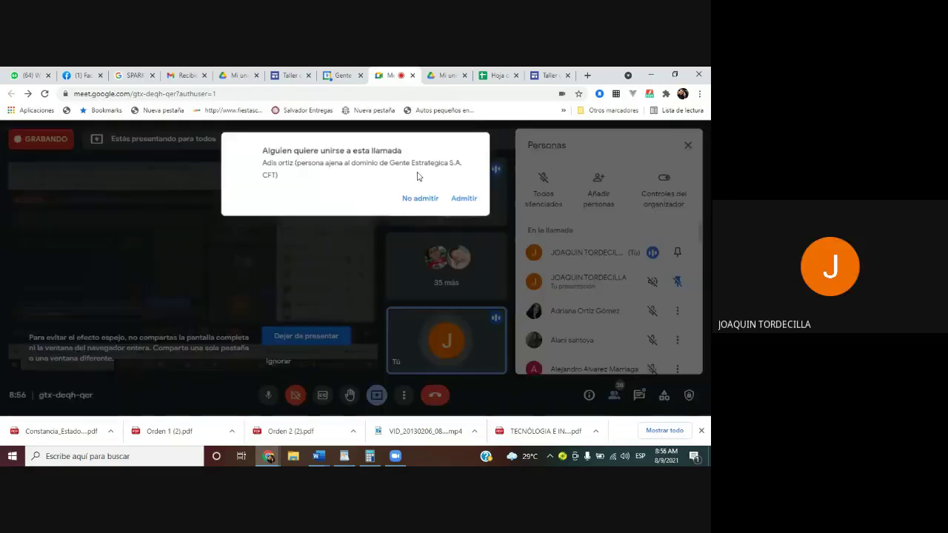
left_click(466, 195)
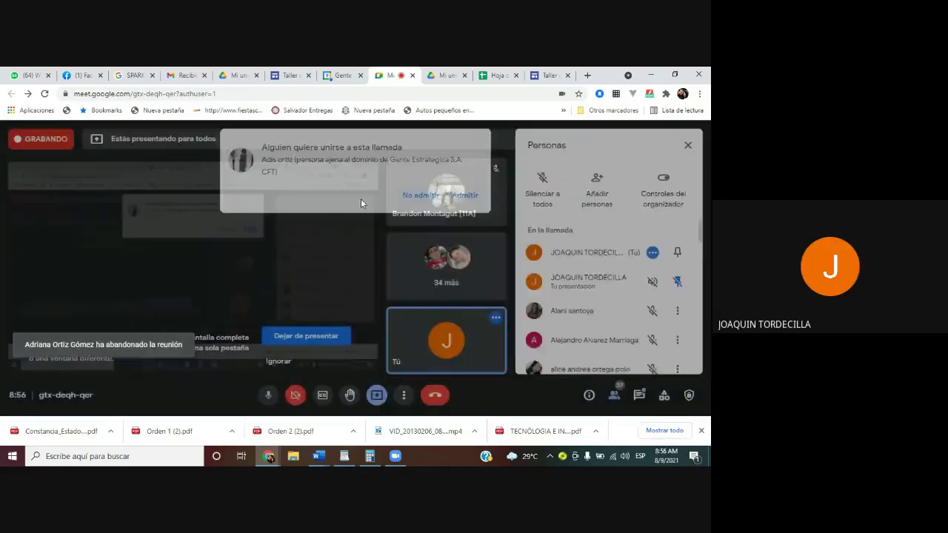
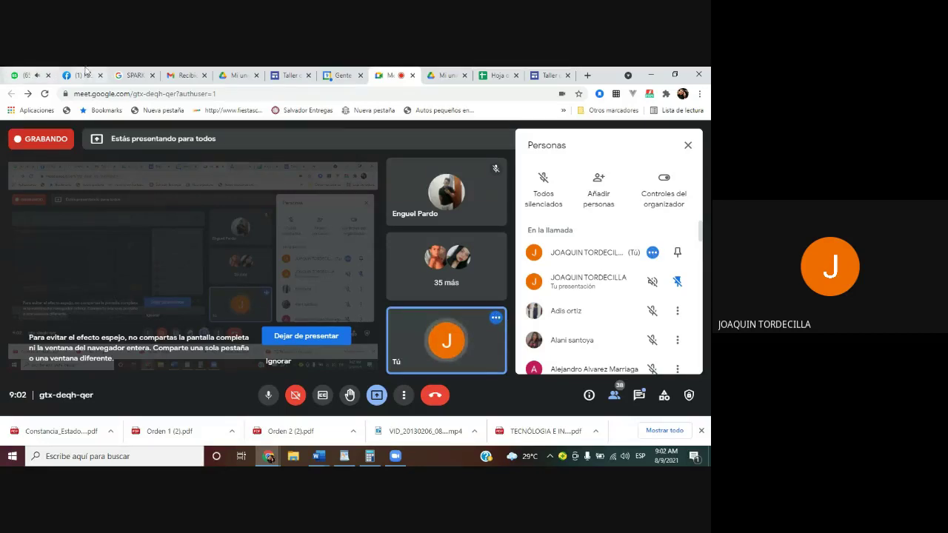
left_click(17, 79)
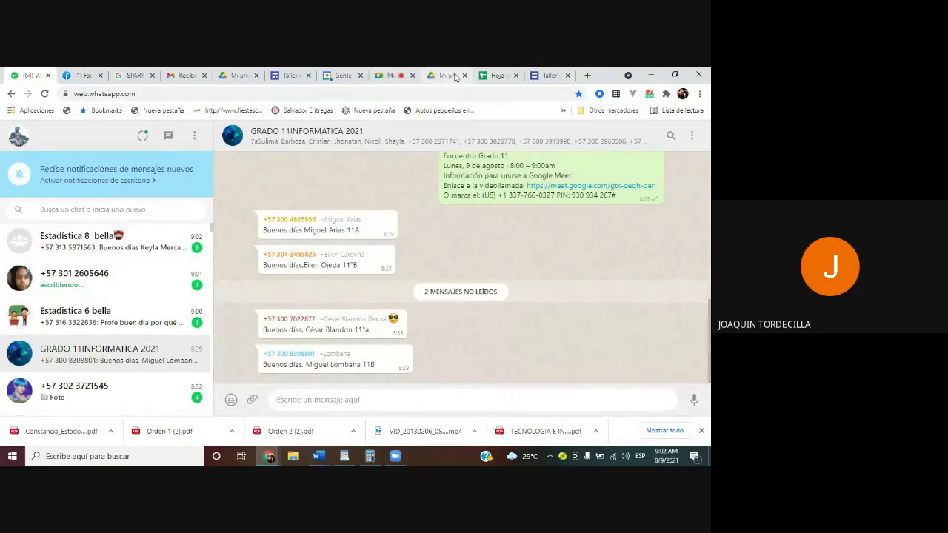
Return to the Google Meet call and look through the first participants in the people list
left_click(384, 77)
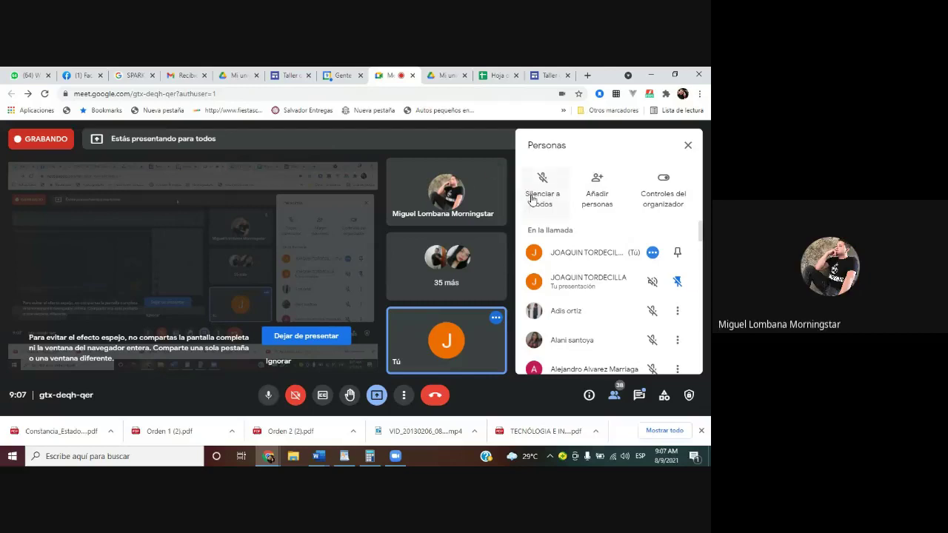
mouse_move(447, 227)
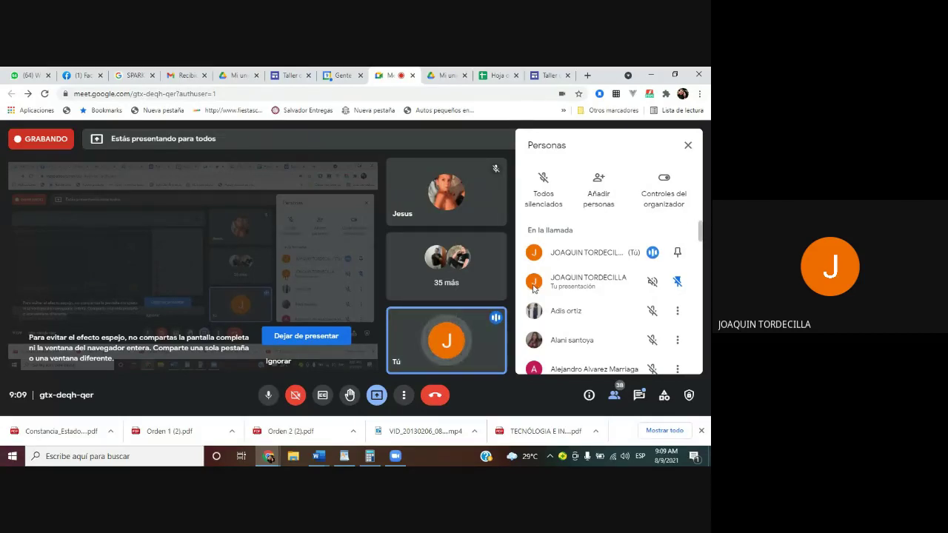
scroll(536, 289, "down", 1)
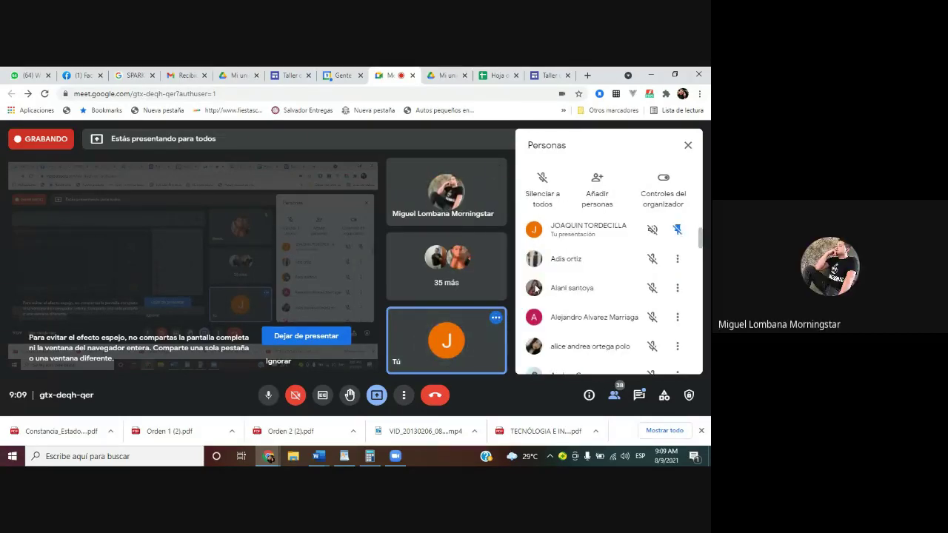
Check the SPARKLINE charts in the Google Sheets spreadsheet and switch back to the Google Meet call
mouse_move(459, 210)
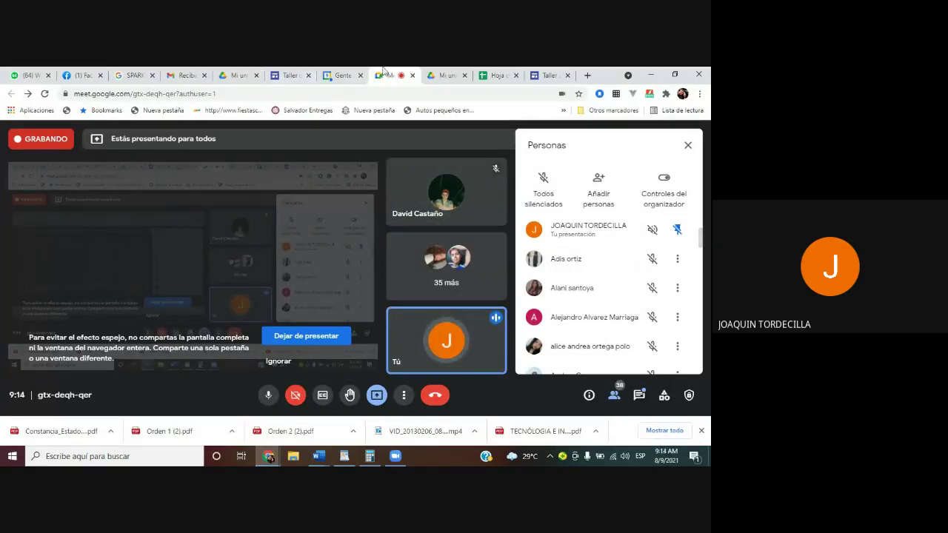
left_click(500, 75)
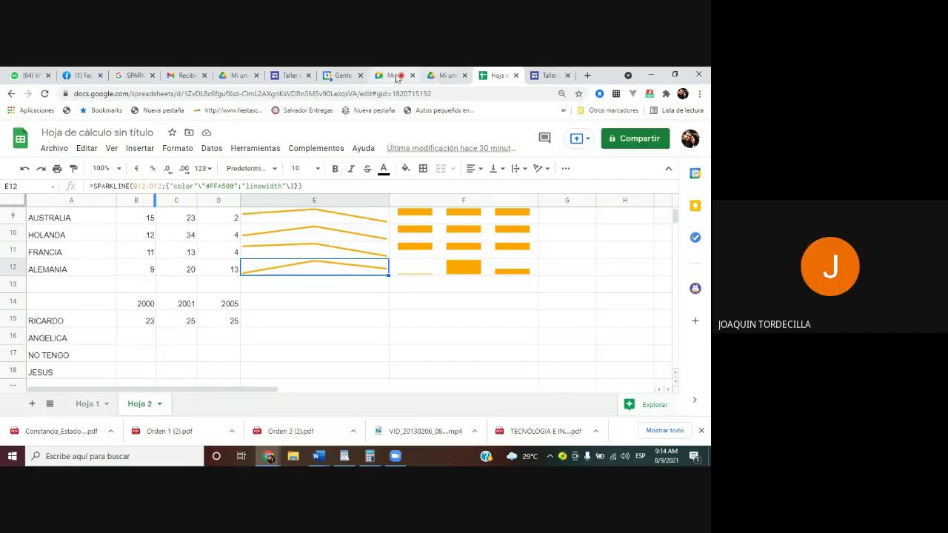
left_click(393, 77)
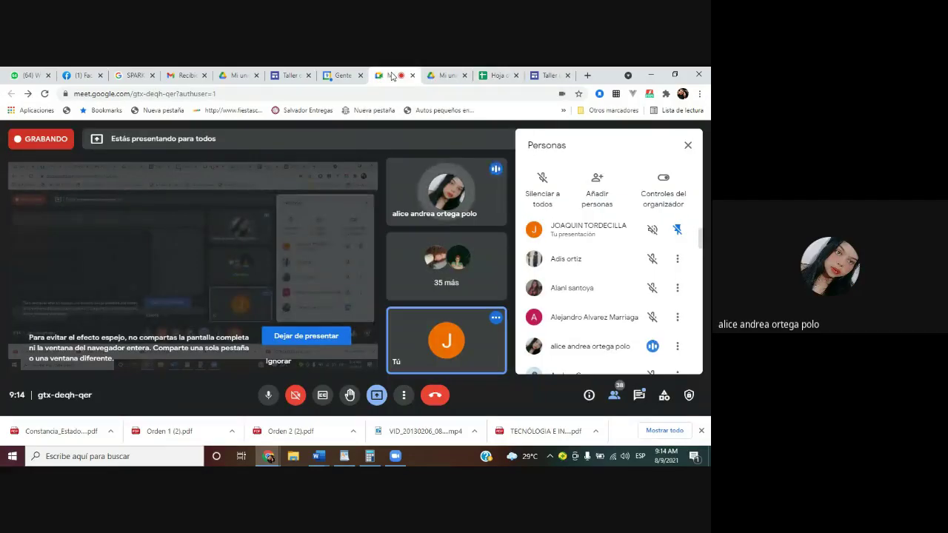